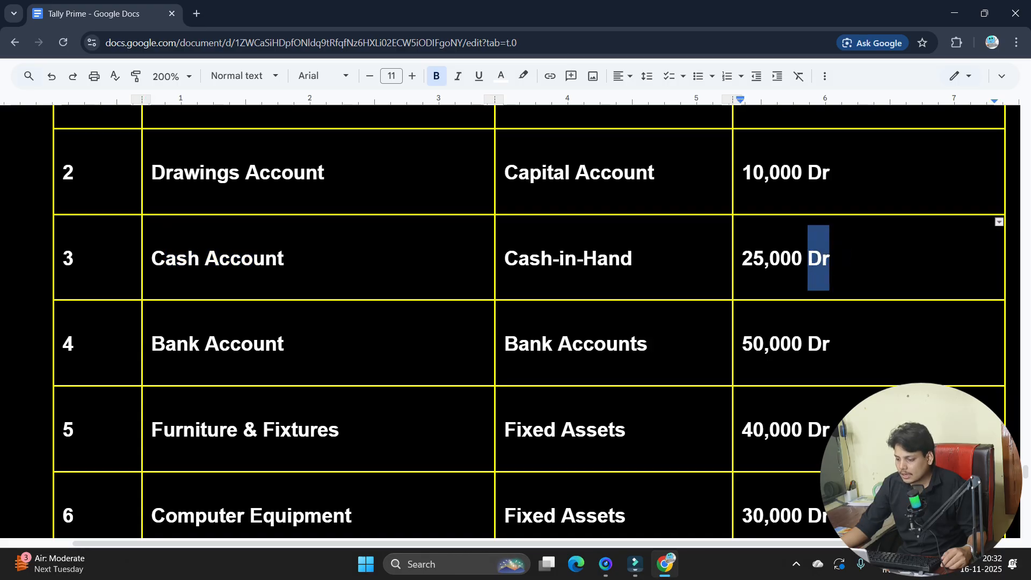
{"action": "scroll", "coordinate": [529, 322], "scroll_direction": "up", "scroll_amount": 3}
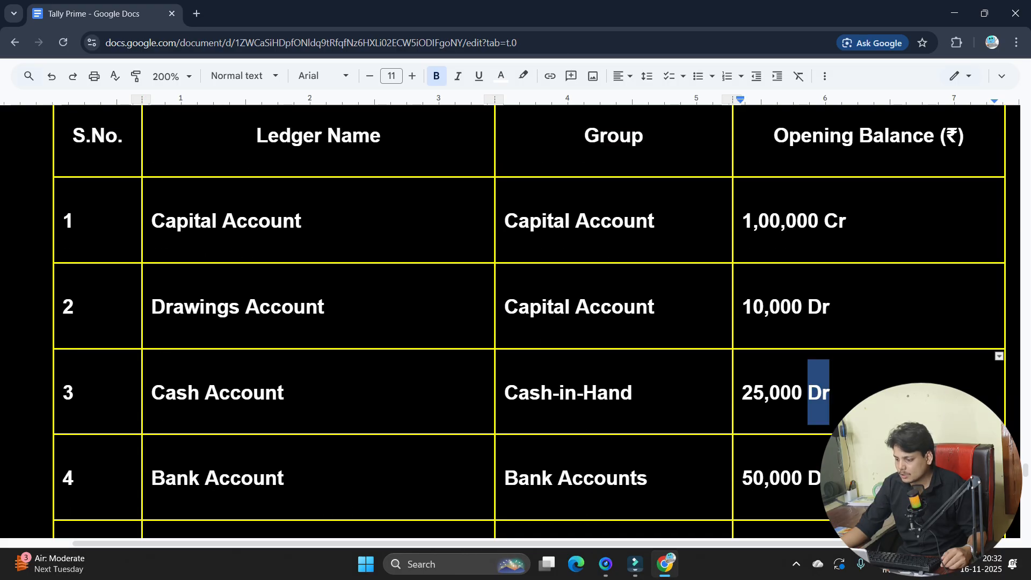
{"action": "left_click_drag", "start_coordinate": [833, 304], "coordinate": [808, 306]}
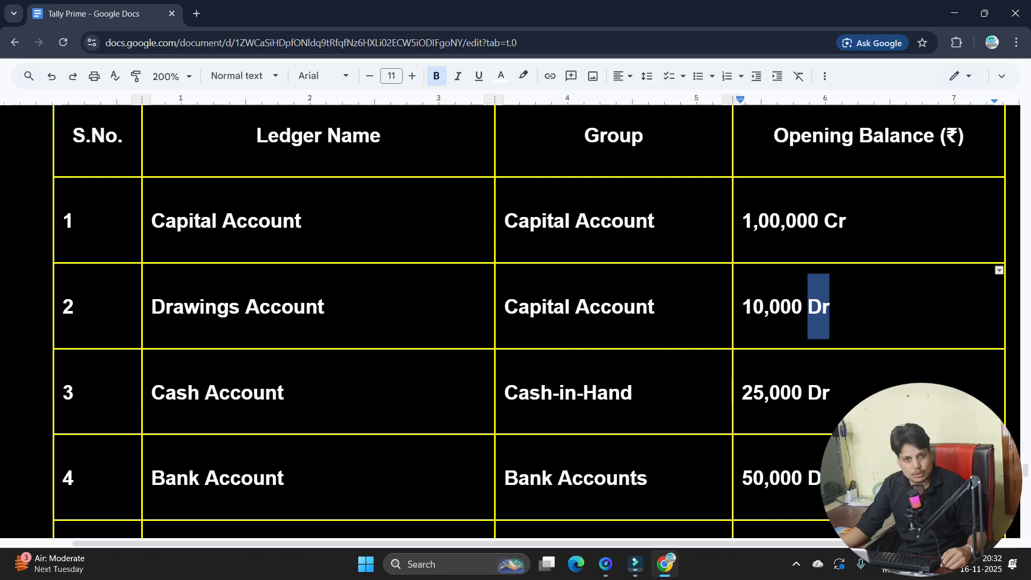
{"action": "scroll", "coordinate": [529, 322], "scroll_direction": "down", "scroll_amount": 3}
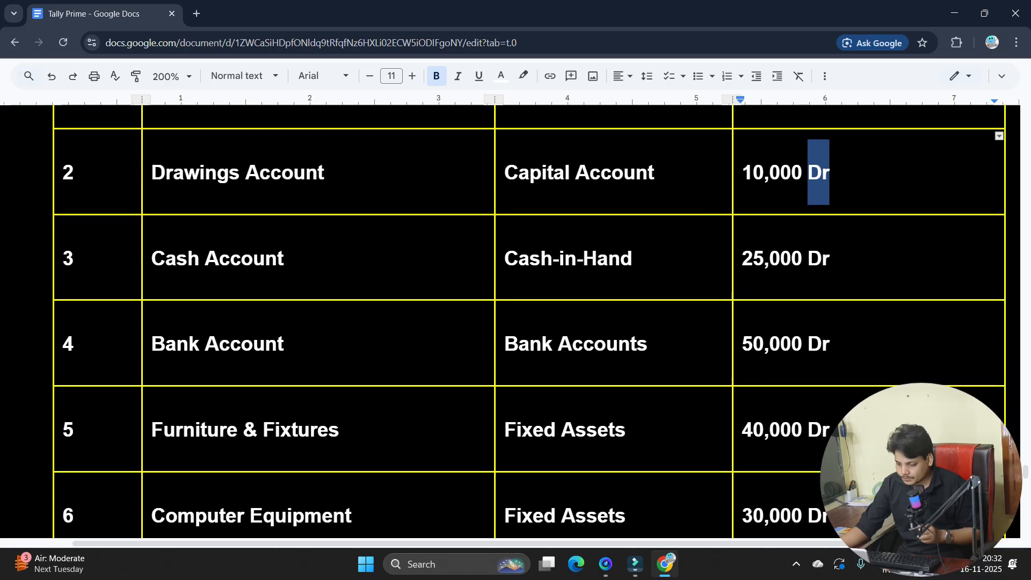
{"action": "scroll", "coordinate": [410, 338], "scroll_direction": "down", "scroll_amount": 3}
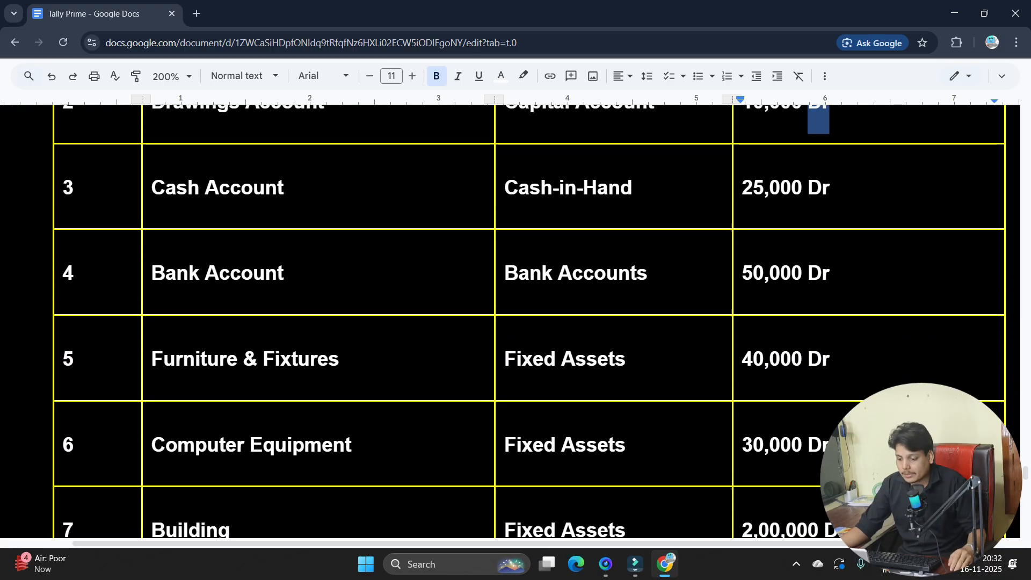
{"action": "left_click_drag", "start_coordinate": [822, 296], "coordinate": [802, 314]}
{"action": "scroll", "coordinate": [698, 336], "scroll_direction": "down", "scroll_amount": 2}
{"action": "scroll", "coordinate": [802, 314], "scroll_direction": "down", "scroll_amount": 2}
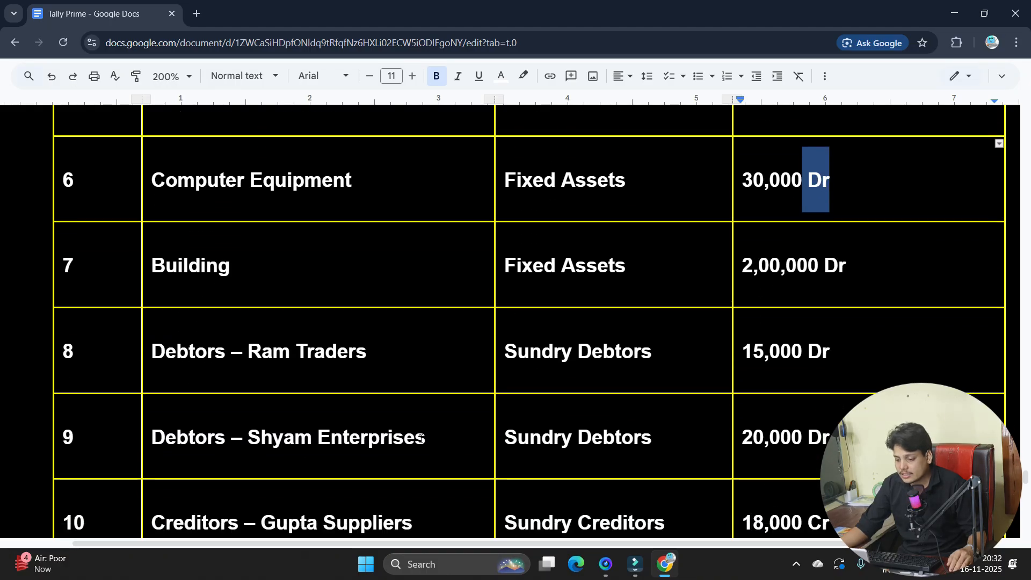
{"action": "scroll", "coordinate": [421, 438], "scroll_direction": "down", "scroll_amount": 2}
{"action": "left_click_drag", "start_coordinate": [836, 368], "coordinate": [808, 369]}
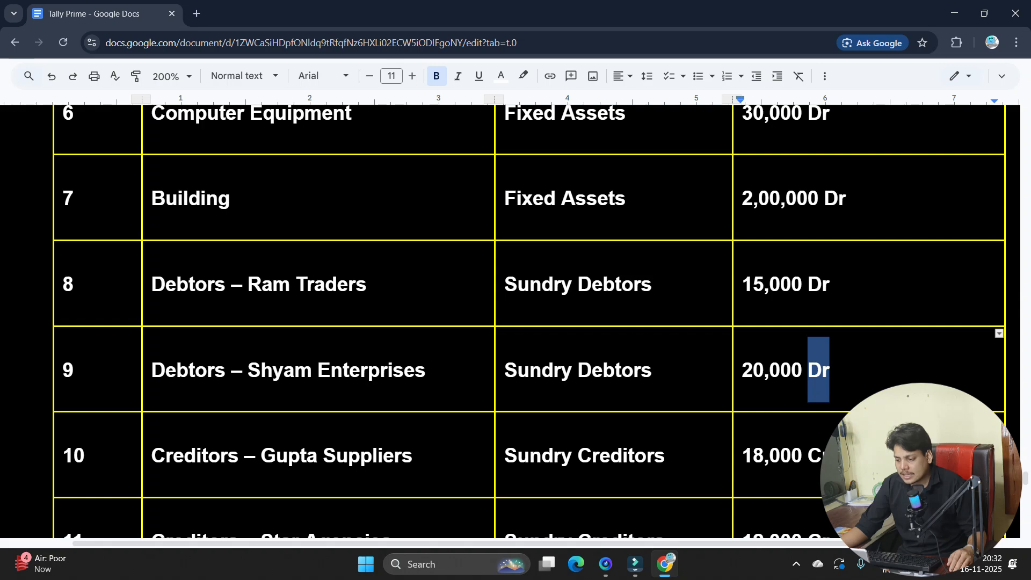
{"action": "left_click_drag", "start_coordinate": [834, 287], "coordinate": [808, 284]}
{"action": "scroll", "coordinate": [506, 363], "scroll_direction": "down", "scroll_amount": 2}
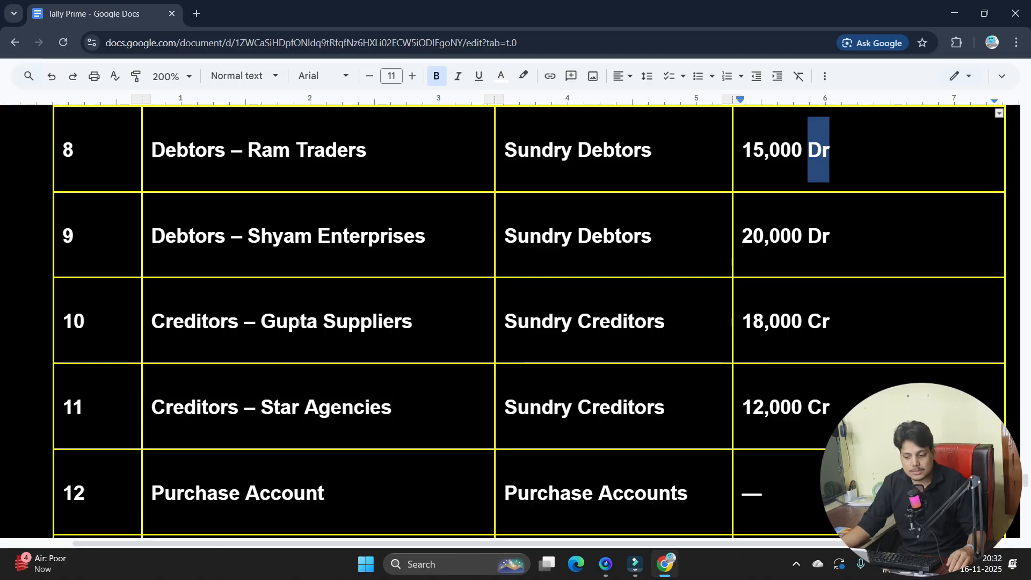
{"action": "left_click_drag", "start_coordinate": [260, 321], "coordinate": [401, 321]}
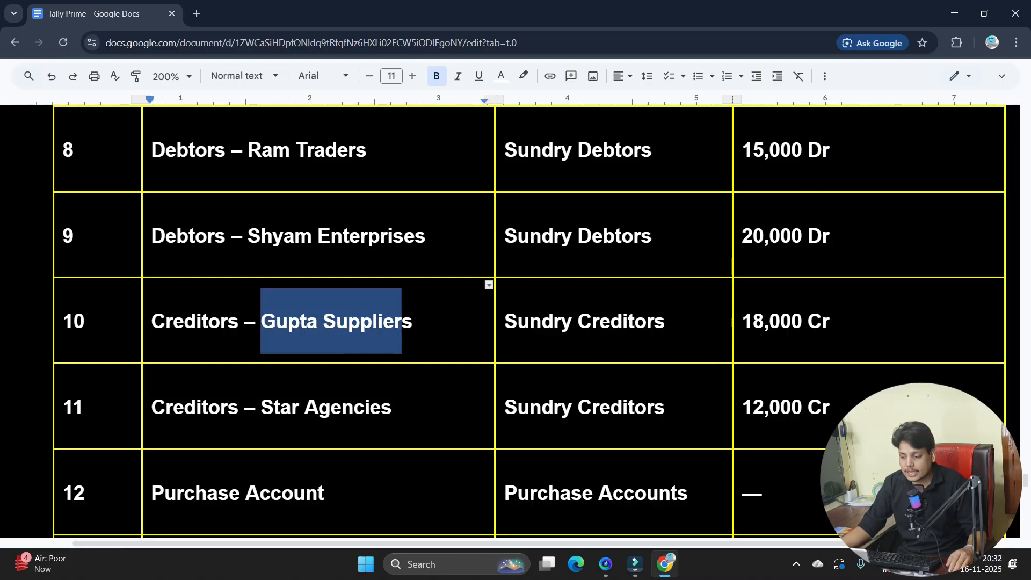
{"action": "left_click_drag", "start_coordinate": [743, 321], "coordinate": [831, 322]}
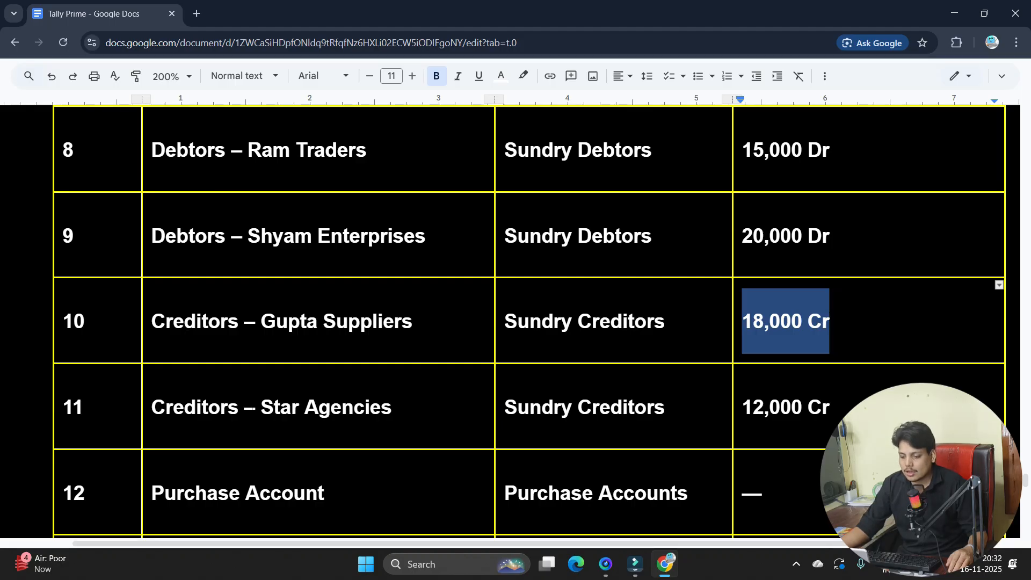
{"action": "left_click_drag", "start_coordinate": [250, 406], "coordinate": [381, 407]}
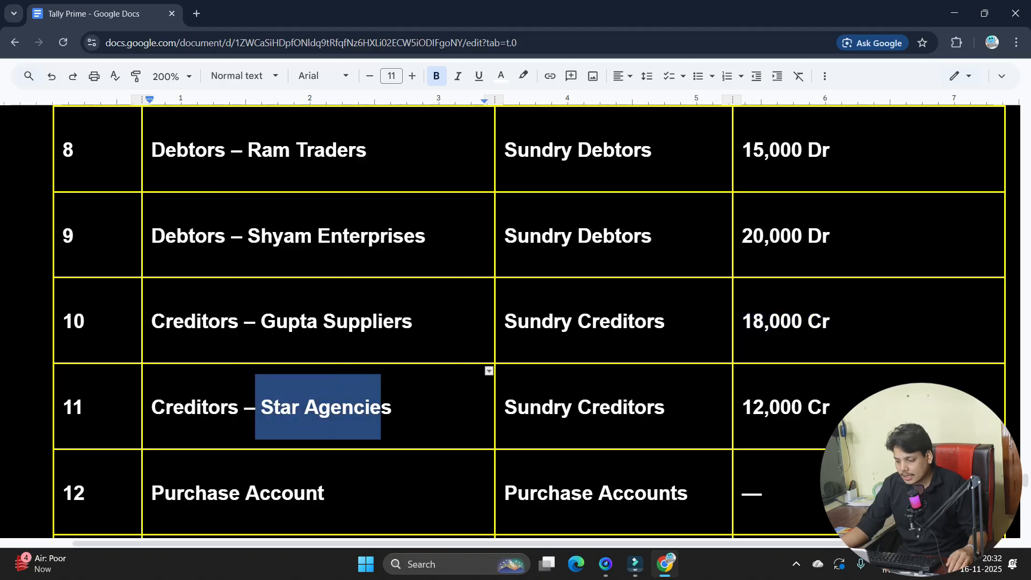
{"action": "left_click_drag", "start_coordinate": [749, 406], "coordinate": [807, 422]}
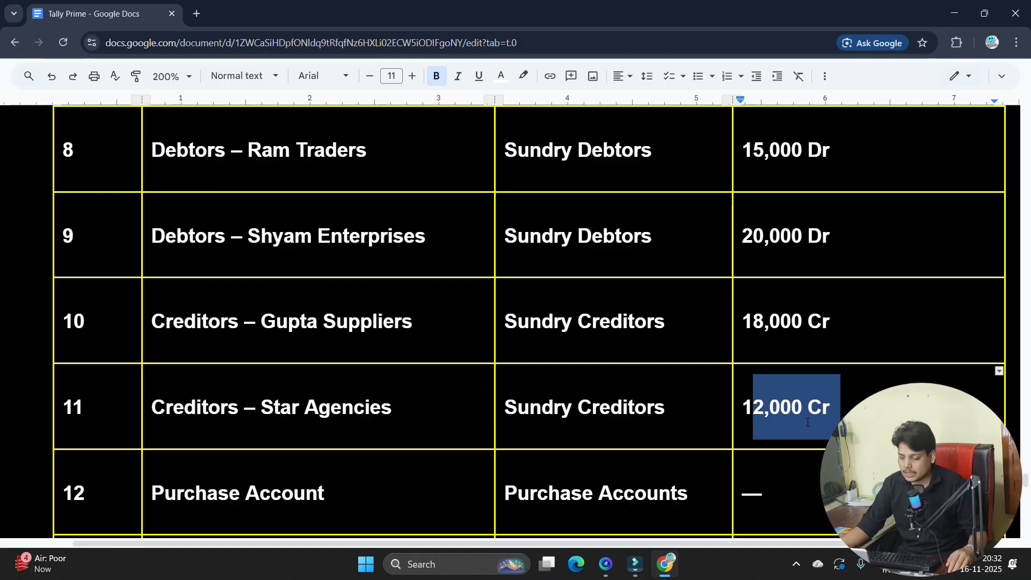
{"action": "scroll", "coordinate": [807, 422], "scroll_direction": "down", "scroll_amount": 4}
{"action": "left_click_drag", "start_coordinate": [194, 291], "coordinate": [306, 293]}
{"action": "left_click_drag", "start_coordinate": [203, 378], "coordinate": [267, 377]}
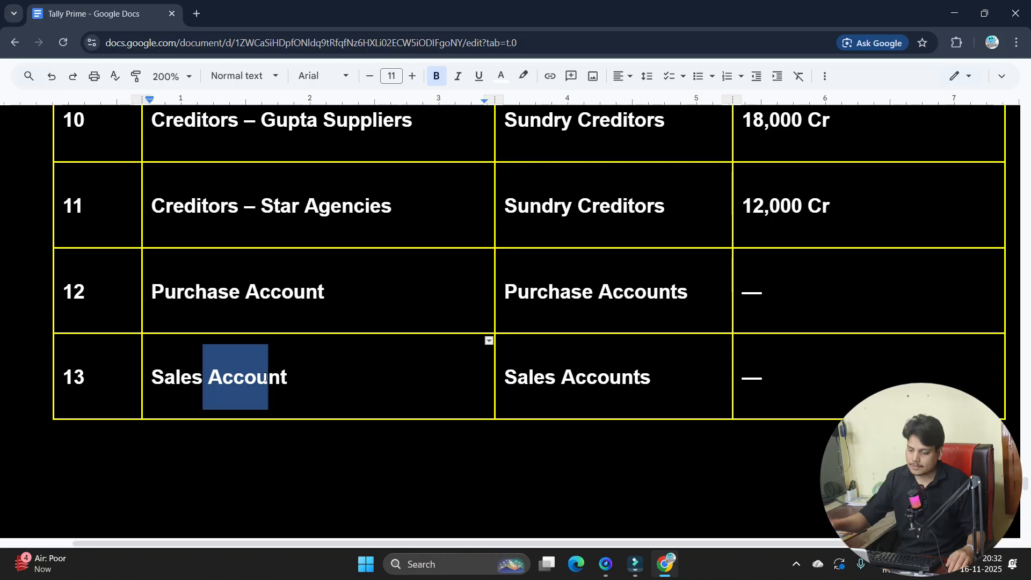
{"action": "scroll", "coordinate": [265, 377], "scroll_direction": "down", "scroll_amount": 7}
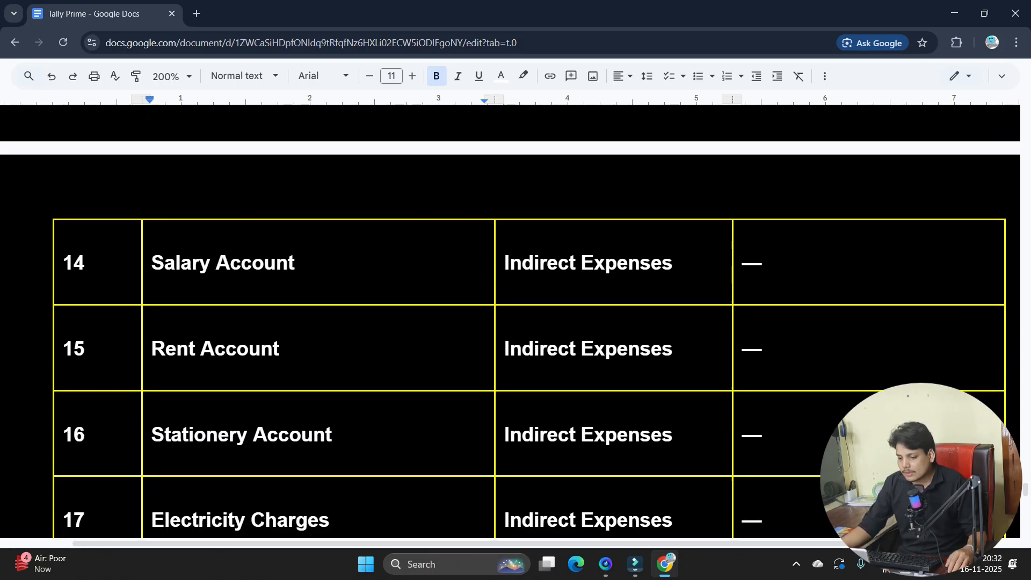
{"action": "left_click_drag", "start_coordinate": [294, 256], "coordinate": [164, 256]}
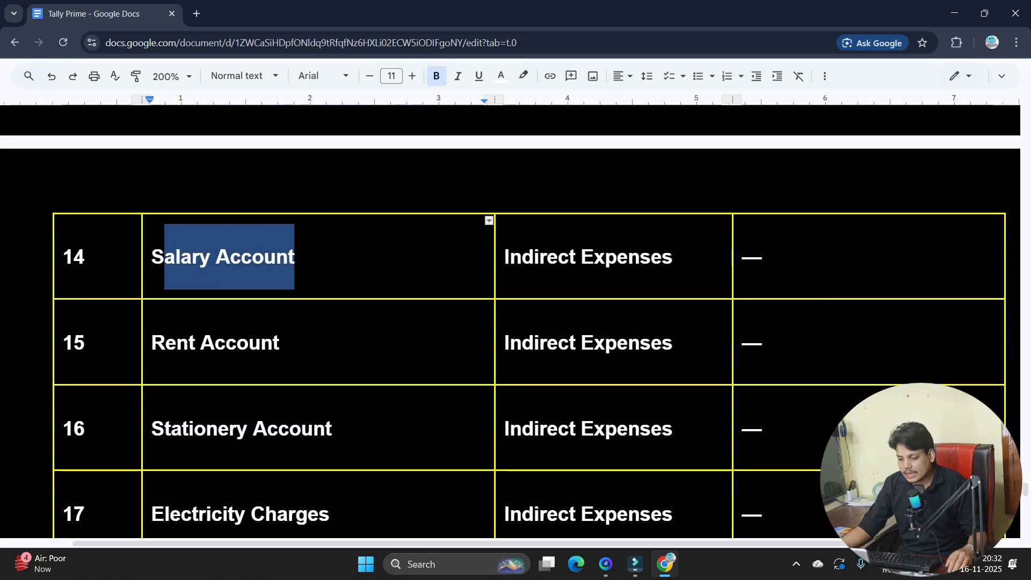
{"action": "left_click_drag", "start_coordinate": [289, 342], "coordinate": [188, 342]}
{"action": "scroll", "coordinate": [510, 322], "scroll_direction": "down", "scroll_amount": 1}
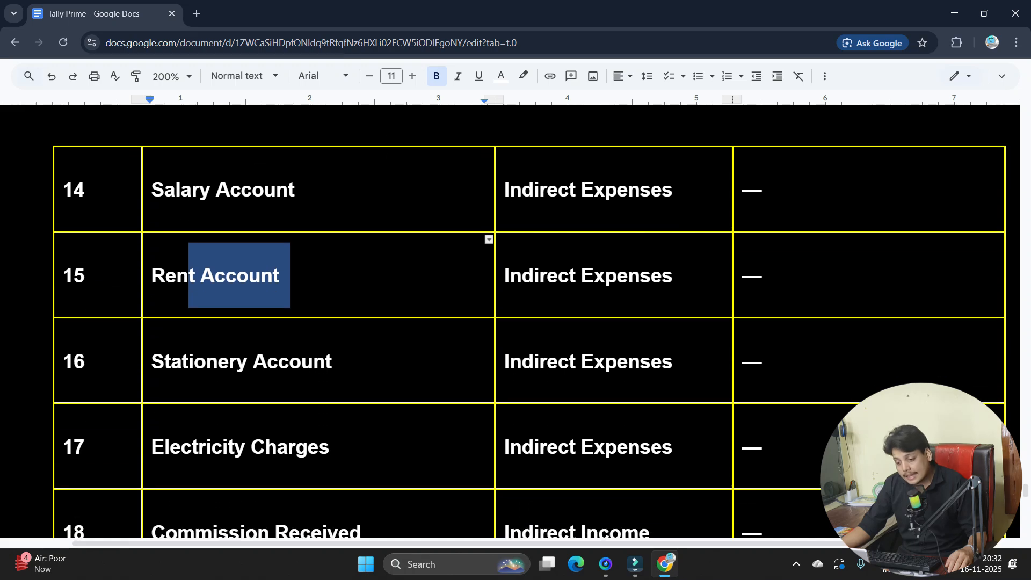
{"action": "scroll", "coordinate": [515, 322], "scroll_direction": "down", "scroll_amount": 9}
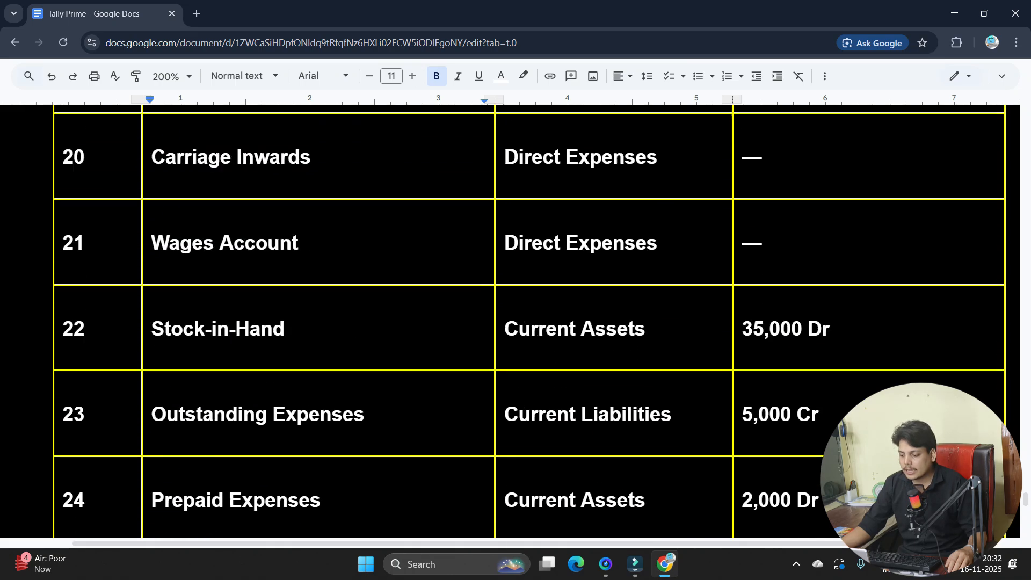
{"action": "scroll", "coordinate": [515, 322], "scroll_direction": "down", "scroll_amount": 11}
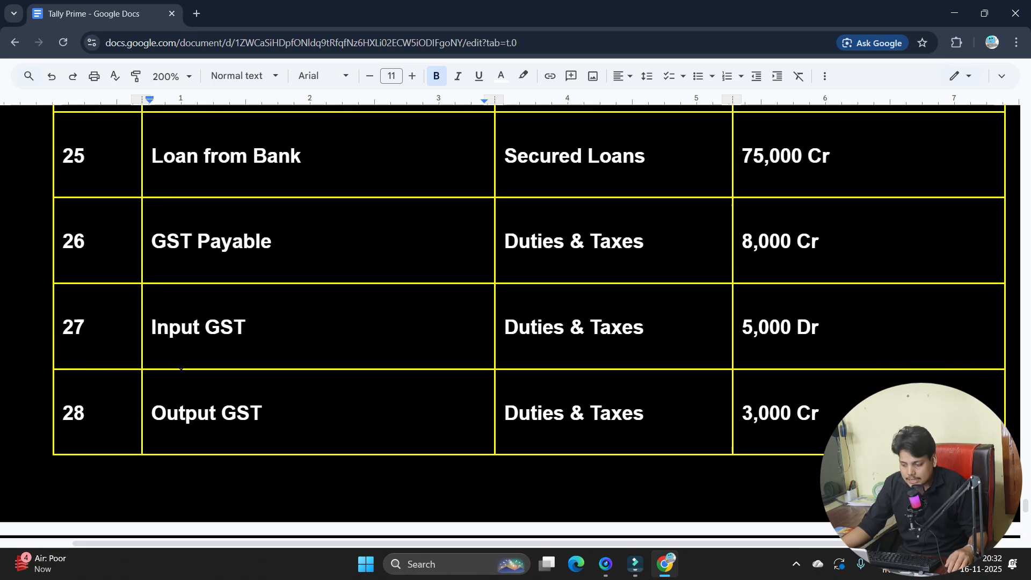
{"action": "scroll", "coordinate": [181, 368], "scroll_direction": "down", "scroll_amount": 3}
{"action": "scroll", "coordinate": [183, 362], "scroll_direction": "up", "scroll_amount": 11}
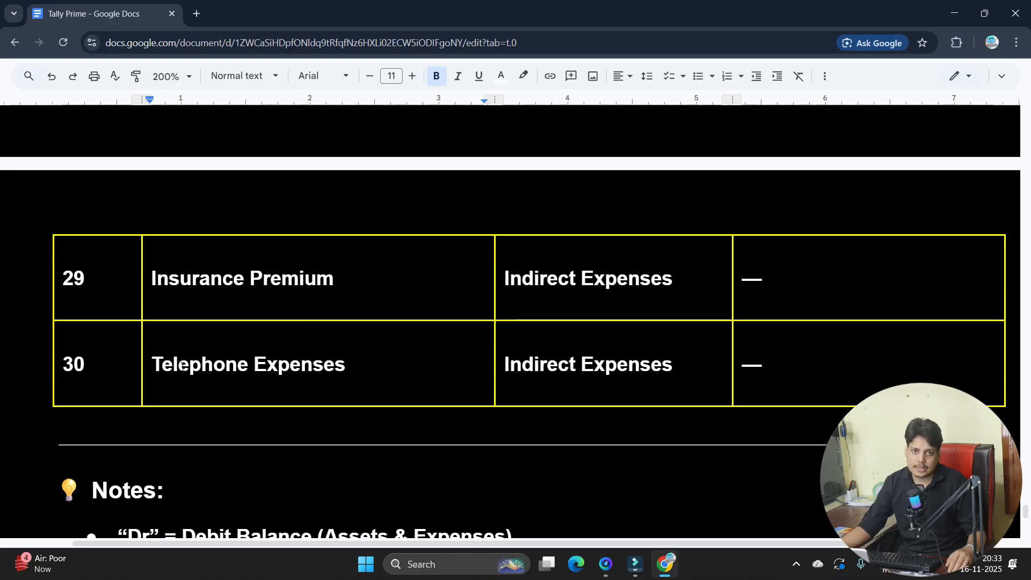
{"action": "scroll", "coordinate": [182, 363], "scroll_direction": "up", "scroll_amount": 6}
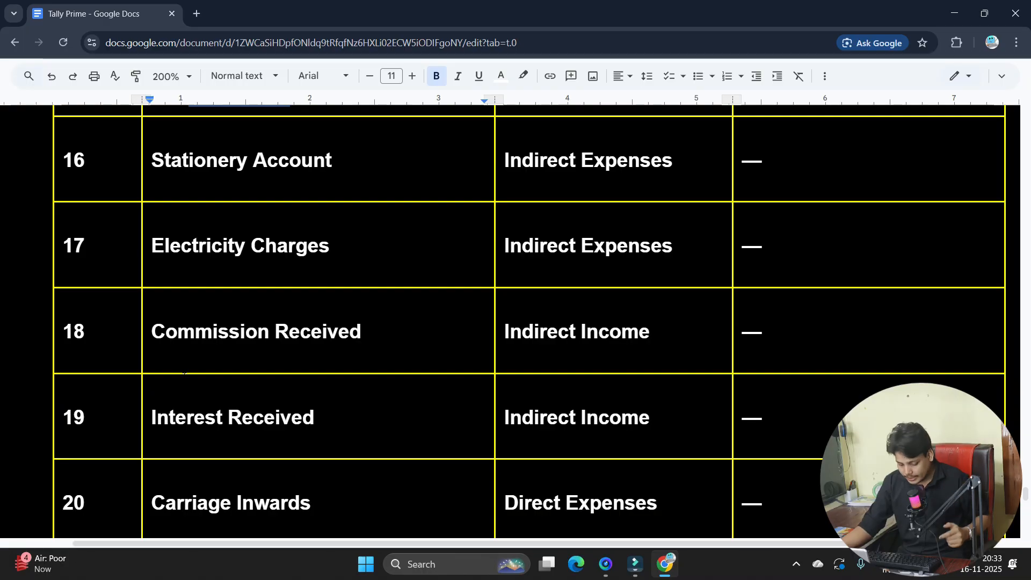
- Launch TallyPrime by searching 'tally' in the Windows Start menu
{"action": "key", "text": "alt+Tab"}
{"action": "key", "text": "super"}
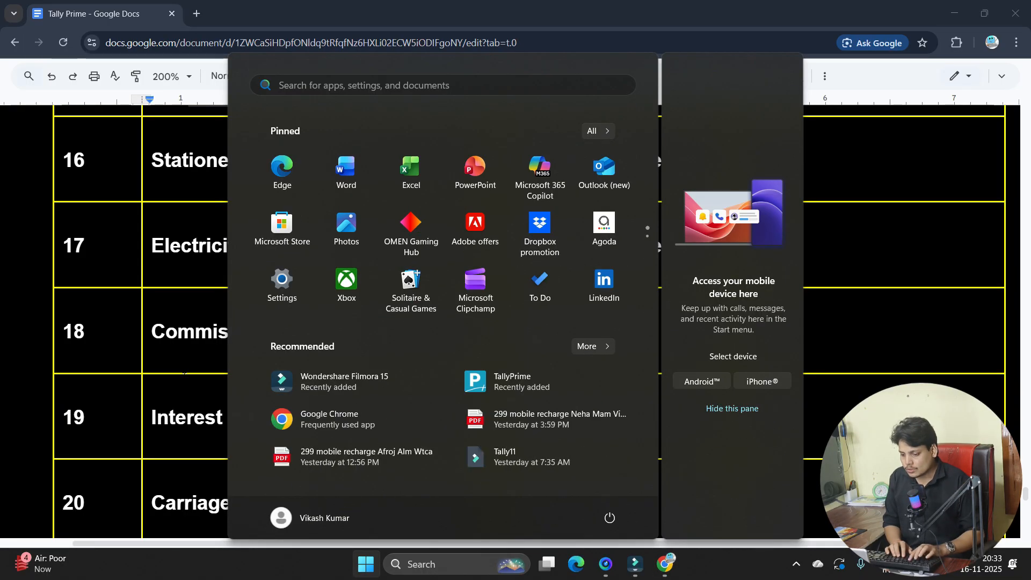
{"action": "type", "text": "tally"}
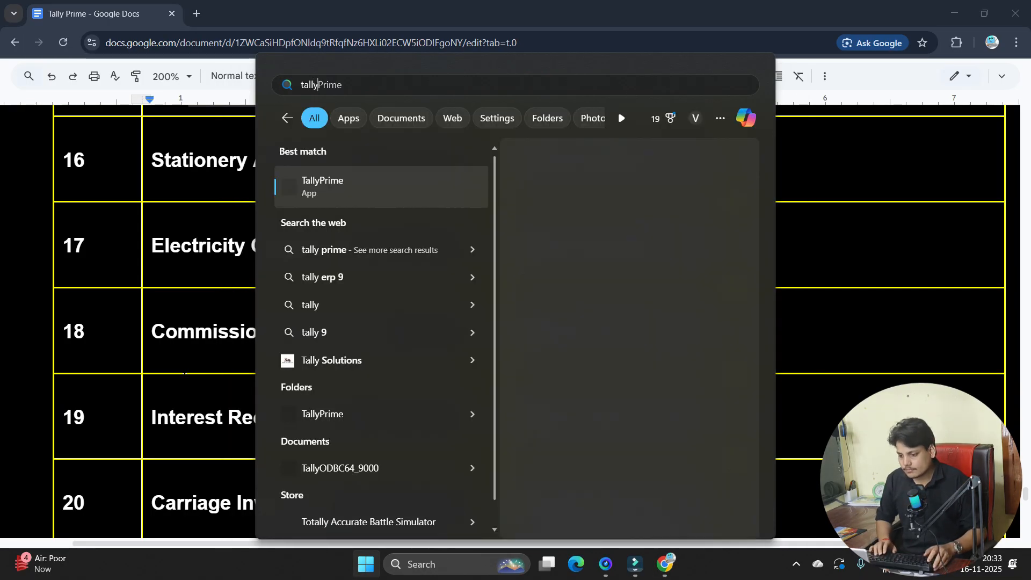
{"action": "key", "text": "Return"}
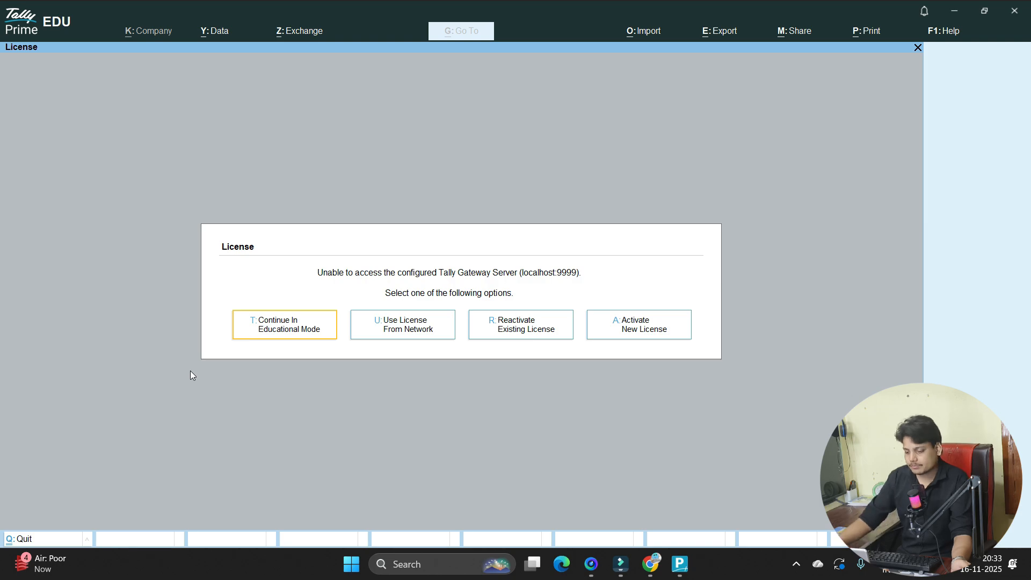
- Continue in Educational Mode and bring up the Change Company list with F3
{"action": "left_click", "coordinate": [280, 331]}
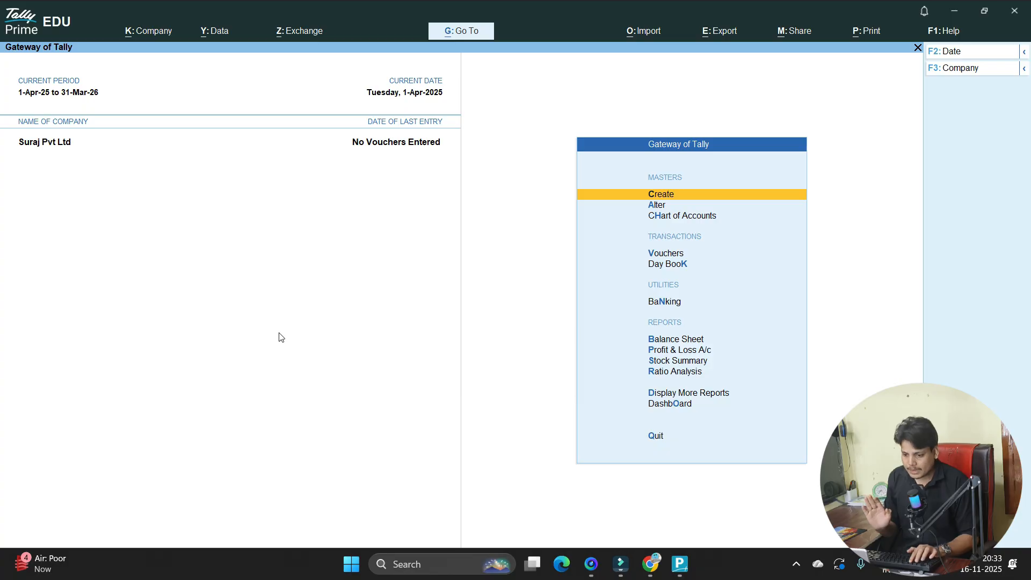
{"action": "key", "text": "F3"}
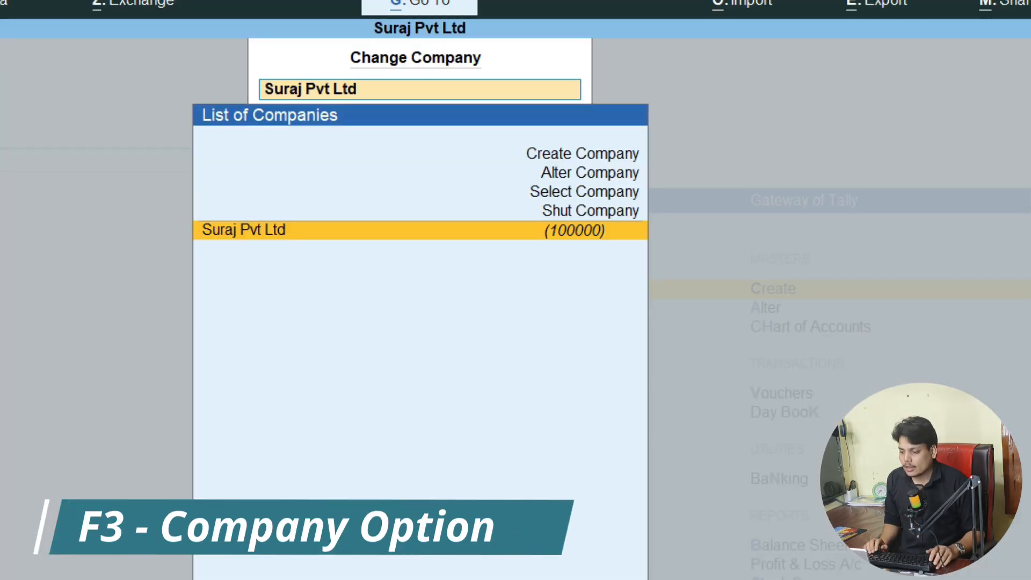
- Choose Create Company from the List of Companies to get a blank Company Creation form
{"action": "key", "text": "Up"}
{"action": "key", "text": "Up"}
{"action": "key", "text": "Up"}
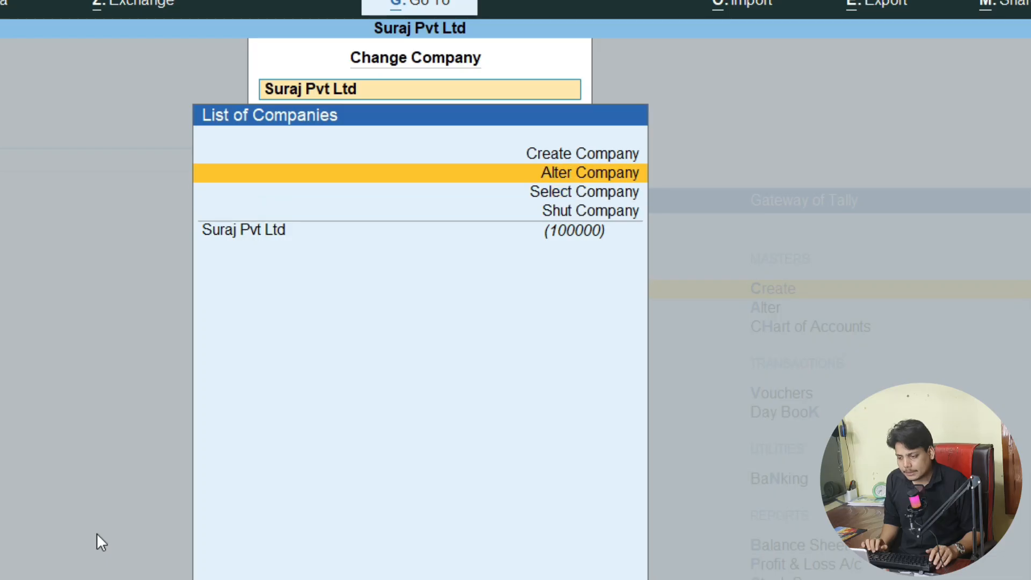
{"action": "key", "text": "Up"}
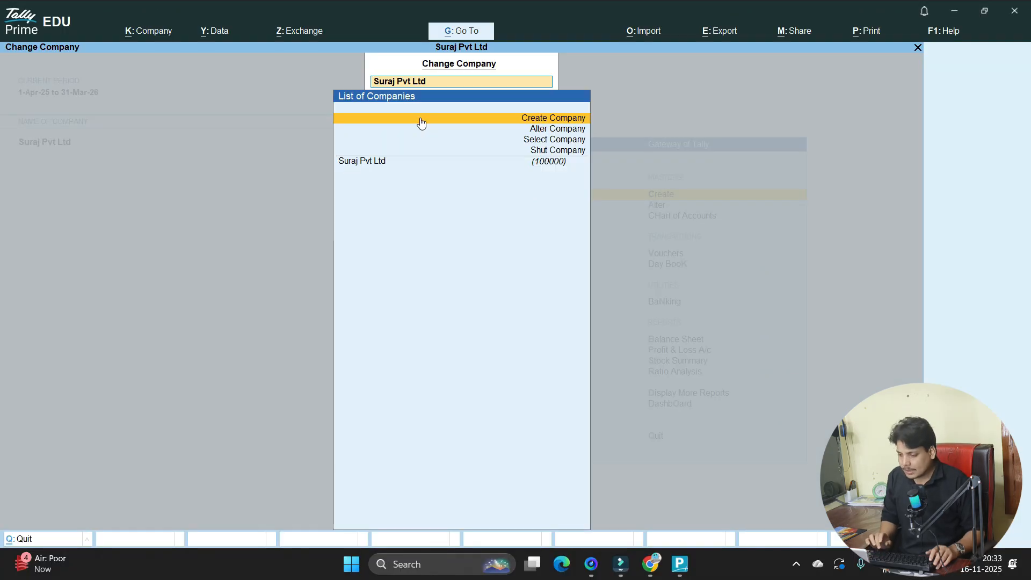
{"action": "key", "text": "Return"}
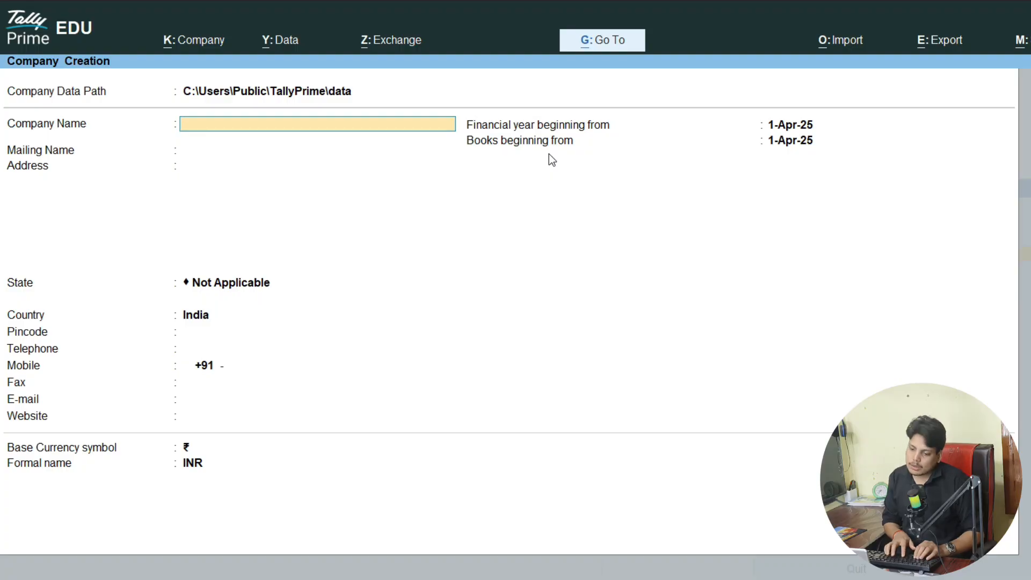
- Name the new company 'Ledger Practice', keeping the auto-filled mailing name
{"action": "type", "text": "Le"}
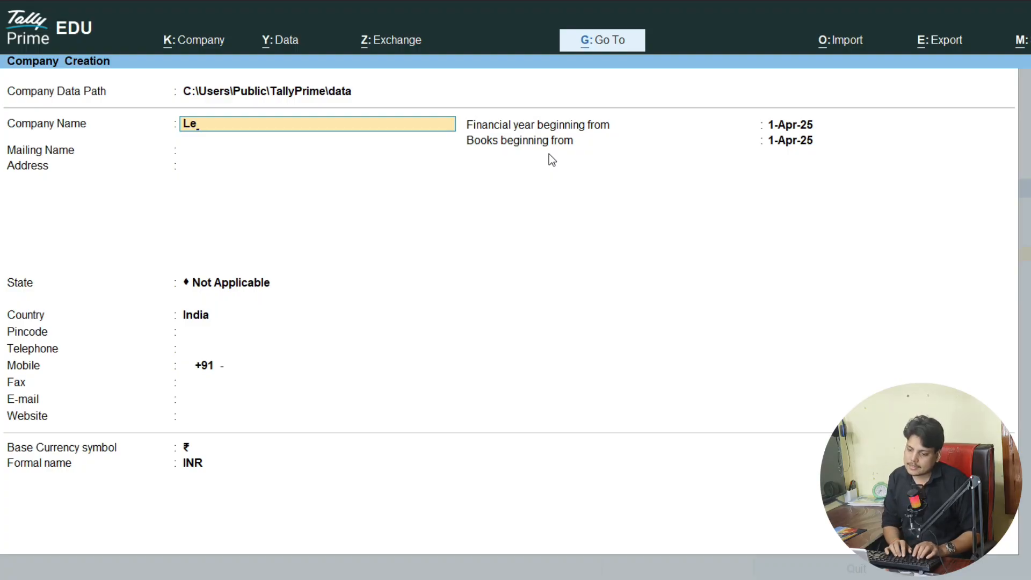
{"action": "type", "text": "dger P"}
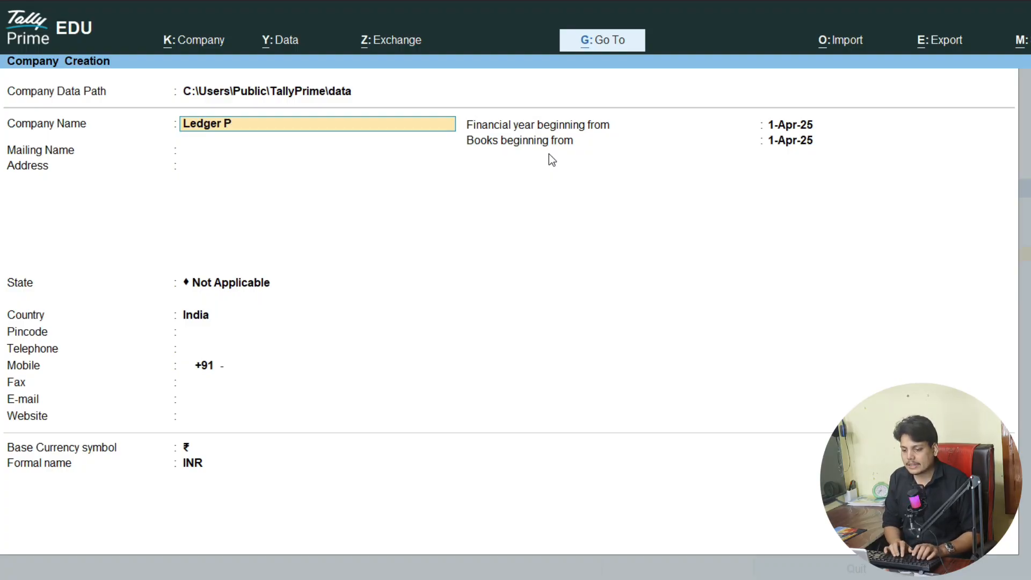
{"action": "type", "text": "ractice"}
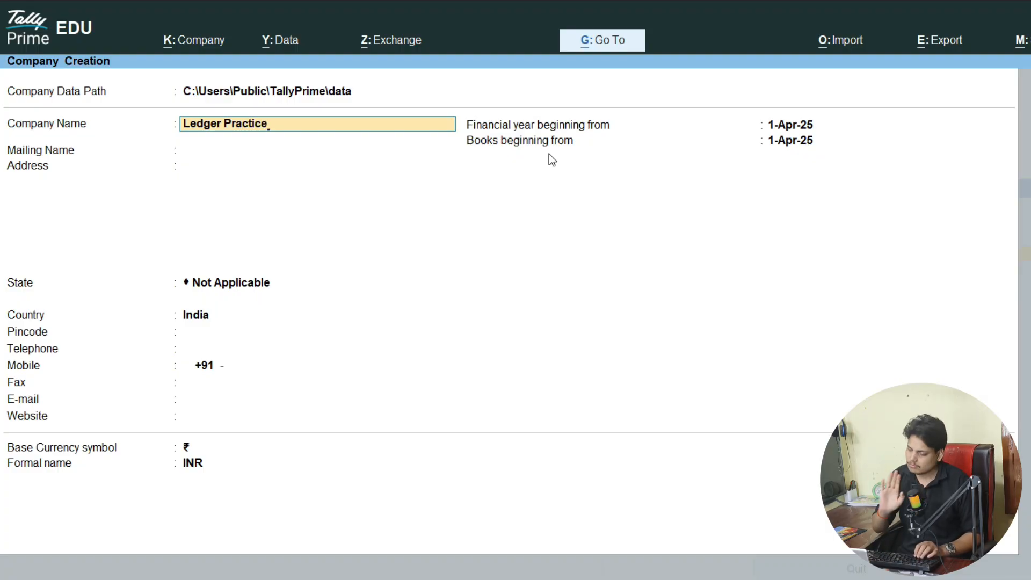
{"action": "key", "text": "Return"}
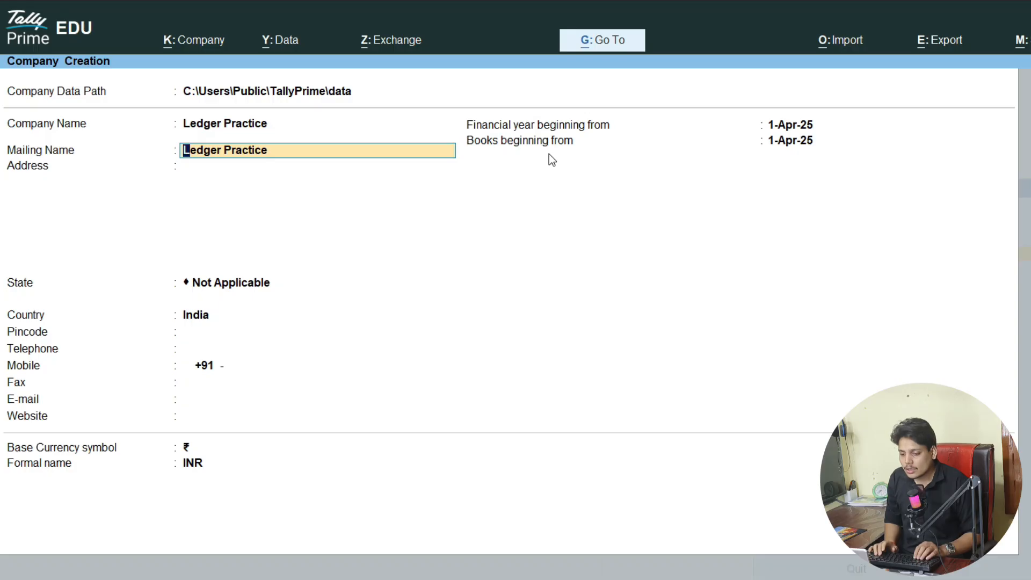
{"action": "key", "text": "Return"}
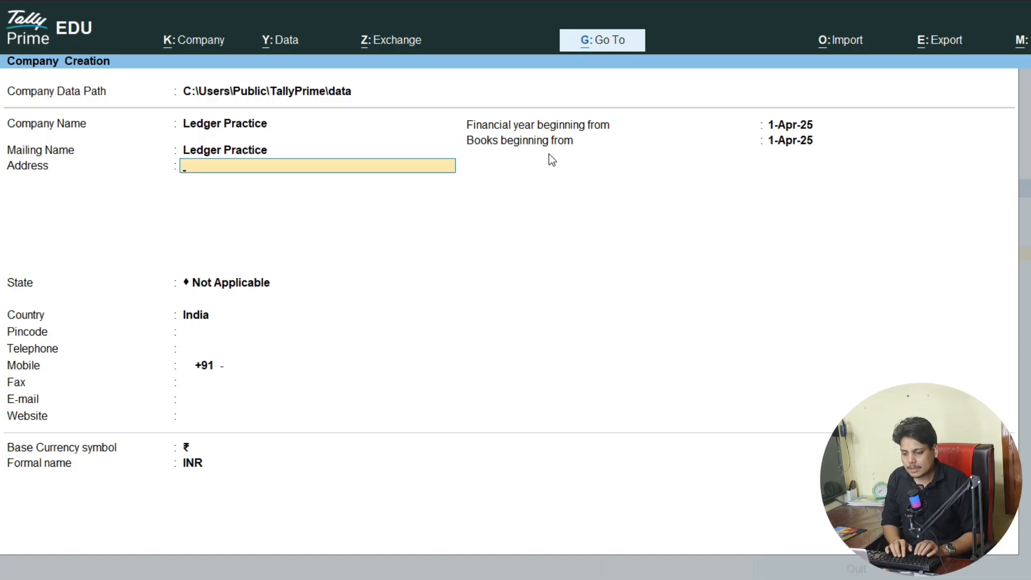
- Enter the company's two-line postal address and choose Bihar as the state
{"action": "type", "text": "Salempur"}
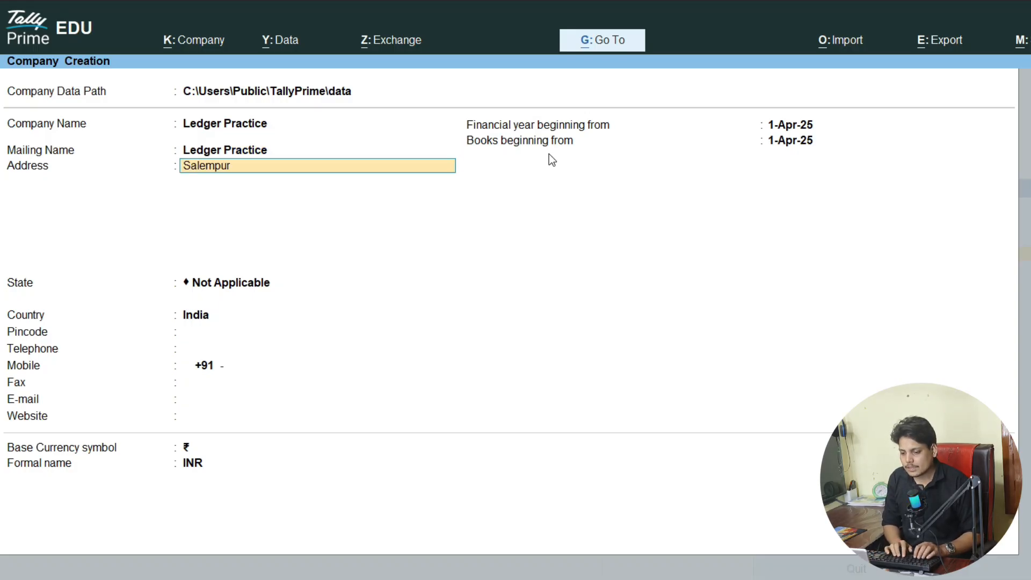
{"action": "type", "text": " Lah Bazar"}
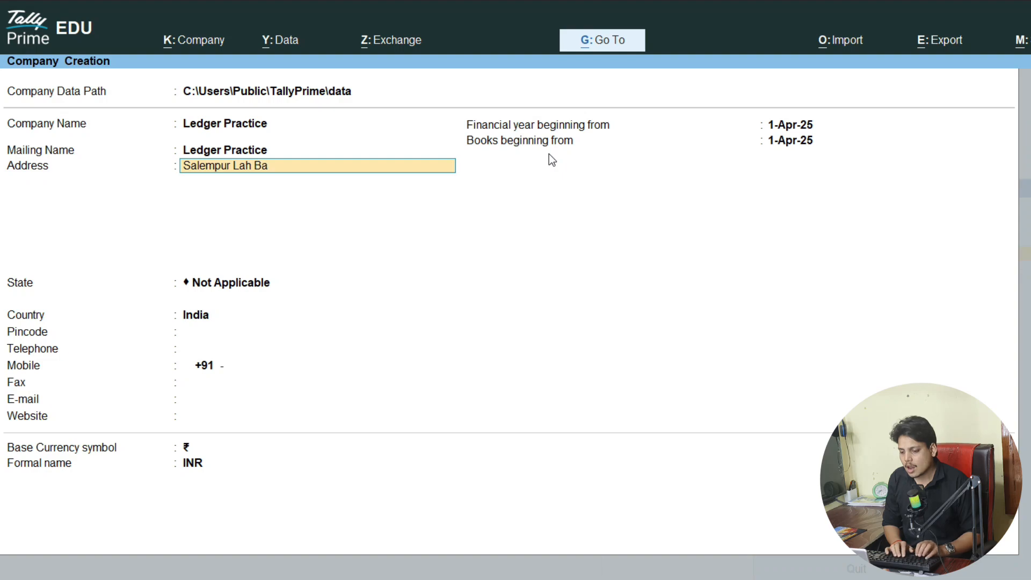
{"action": "key", "text": "Return"}
{"action": "type", "text": "Chapra"}
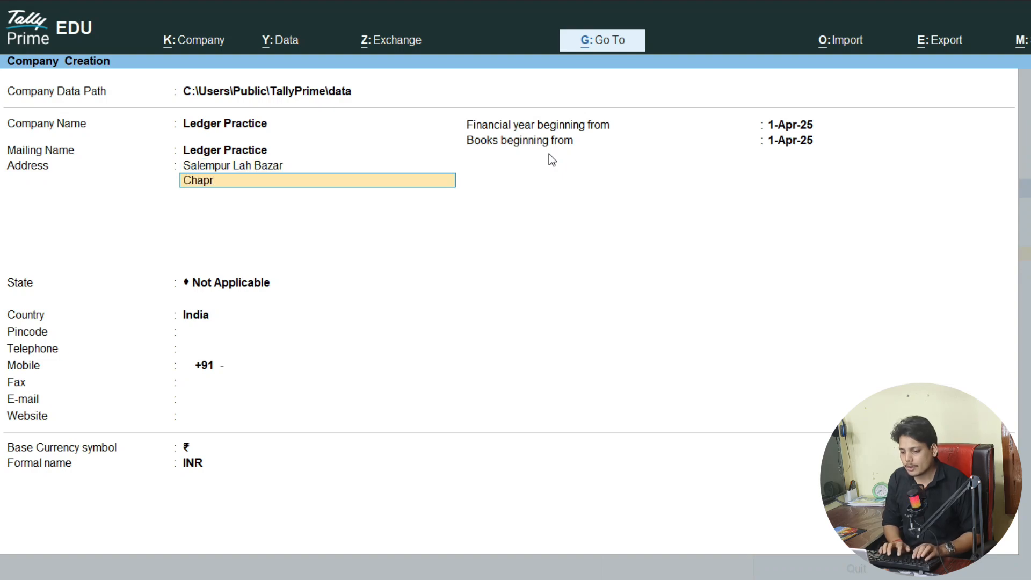
{"action": "key", "text": "Return"}
{"action": "key", "text": "Return"}
{"action": "type", "text": "B"}
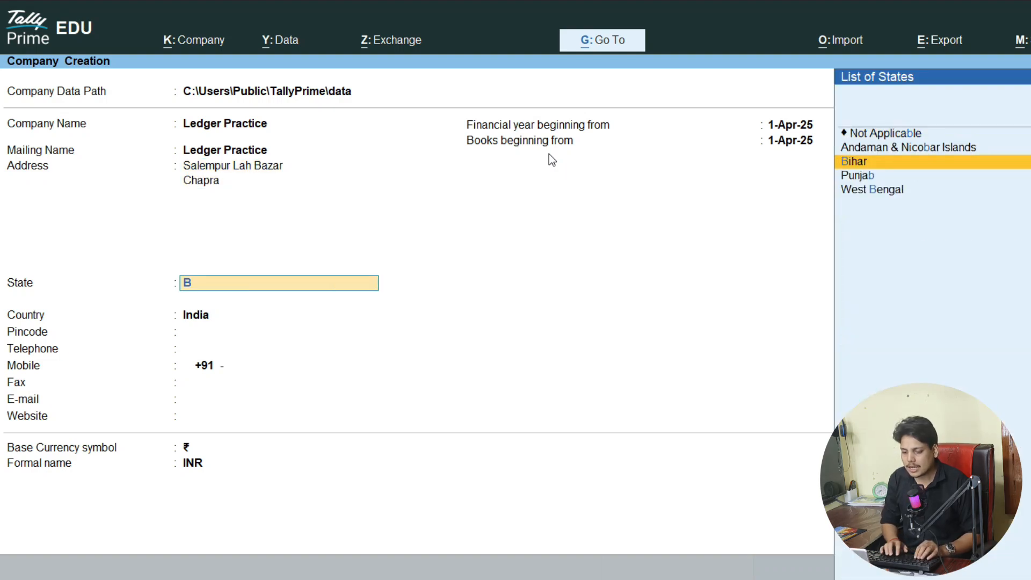
{"action": "key", "text": "Return"}
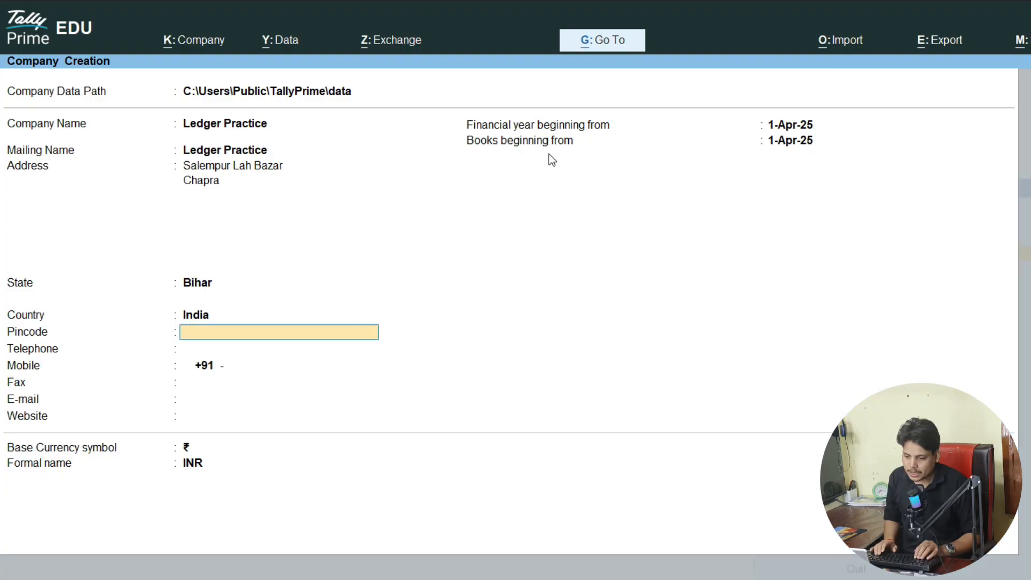
- Fill in the pincode, telephone number and mobile number
{"action": "type", "text": "841301"}
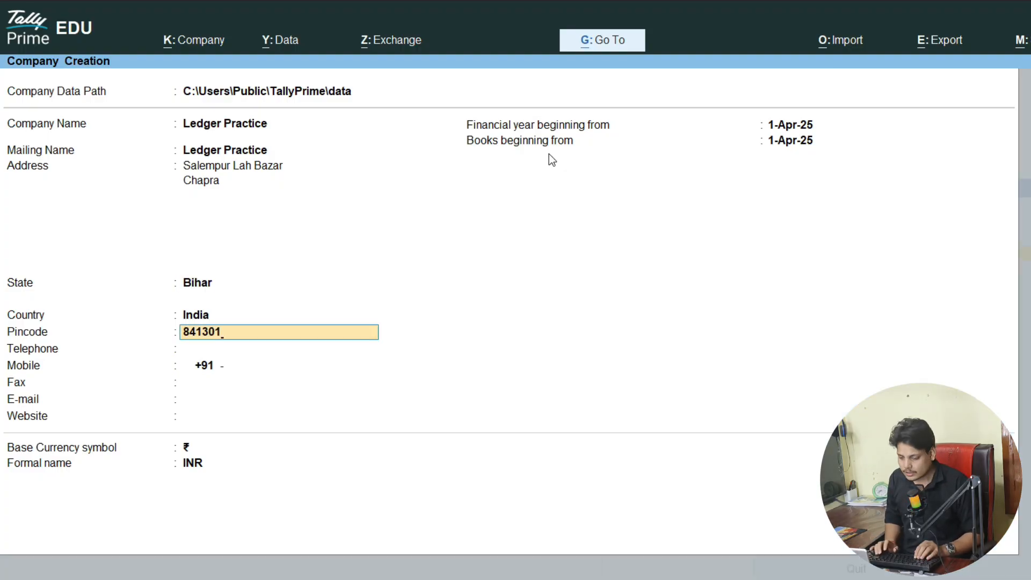
{"action": "key", "text": "Return"}
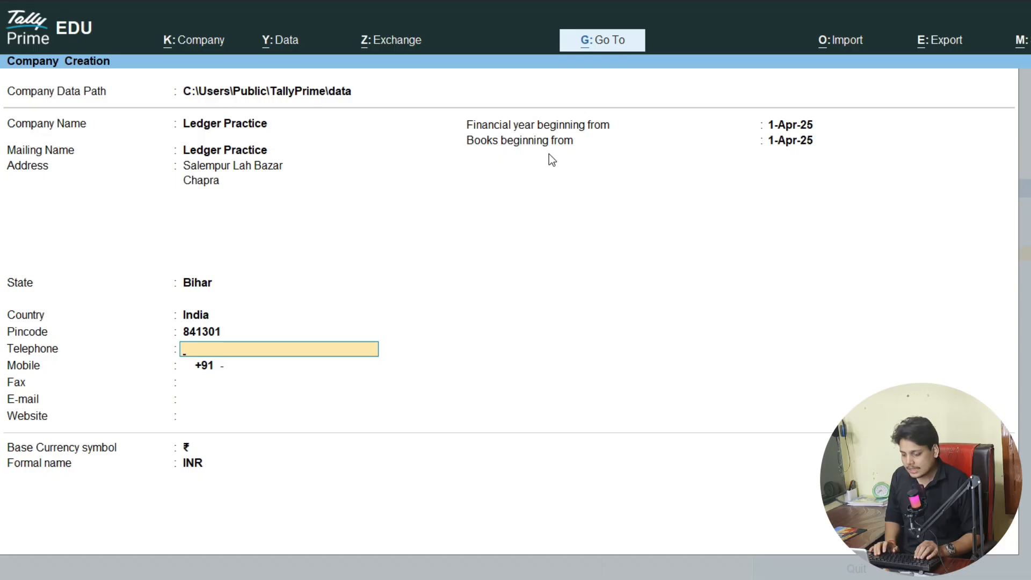
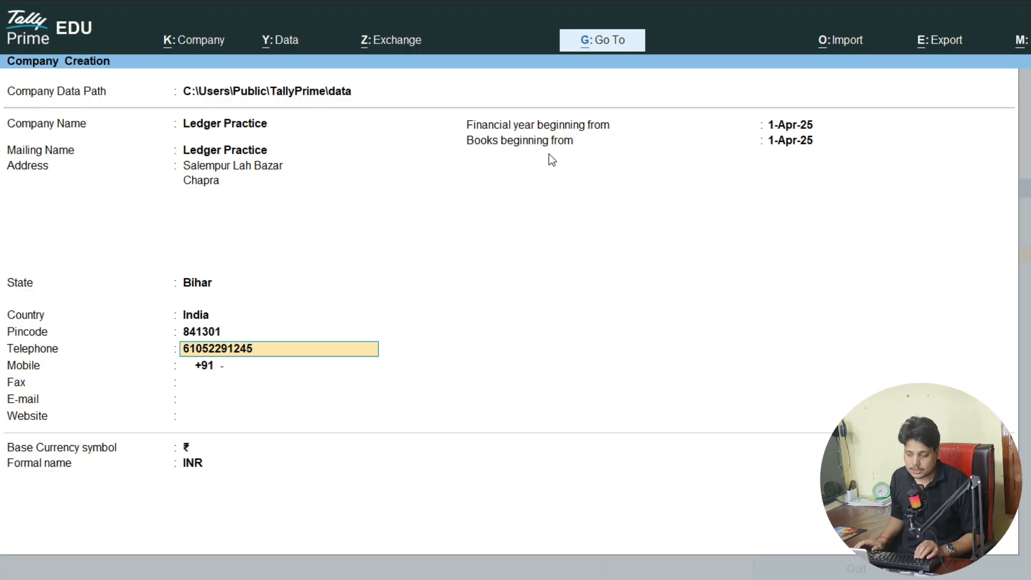
{"action": "key", "text": "Return"}
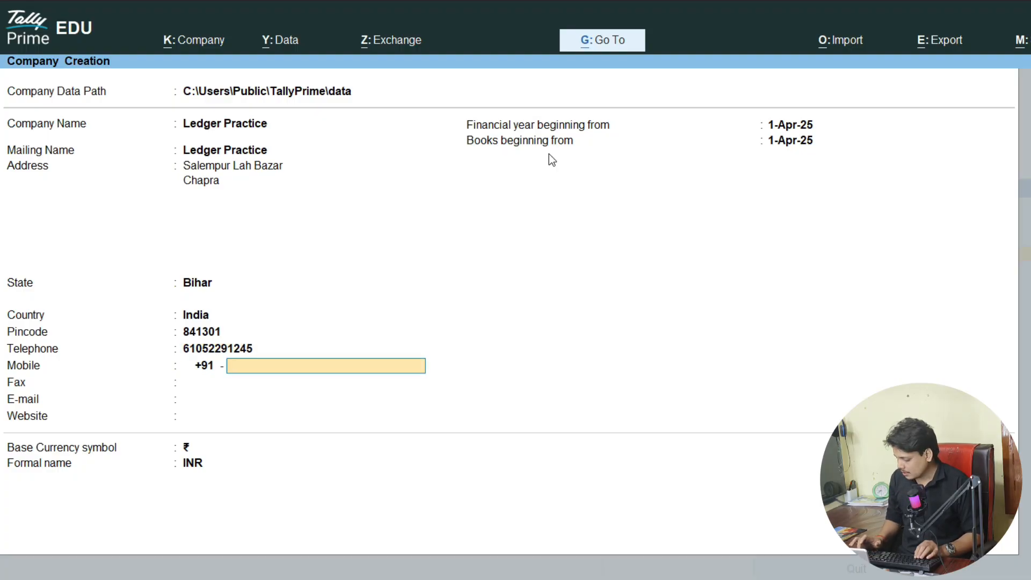
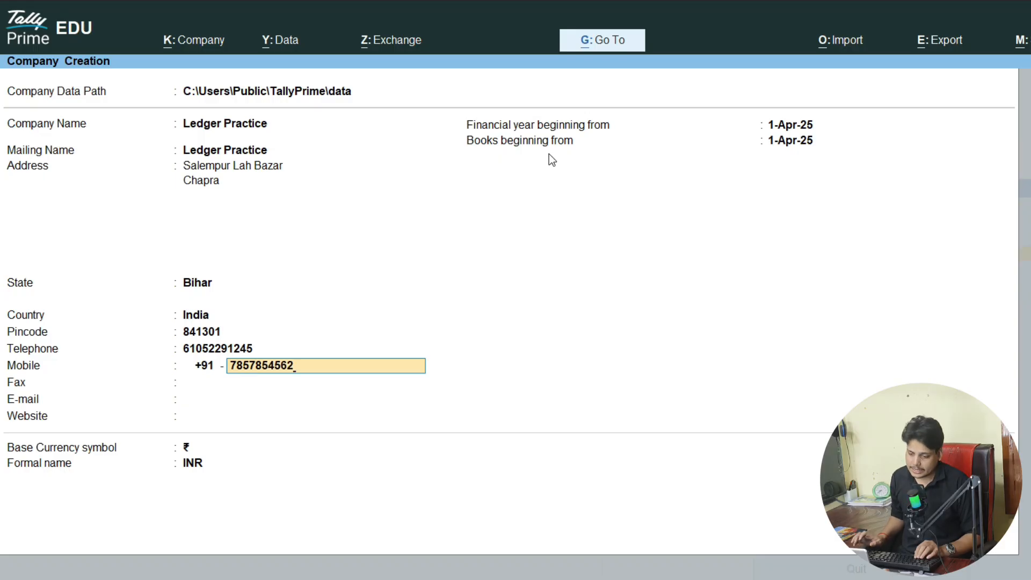
{"action": "key", "text": "Return"}
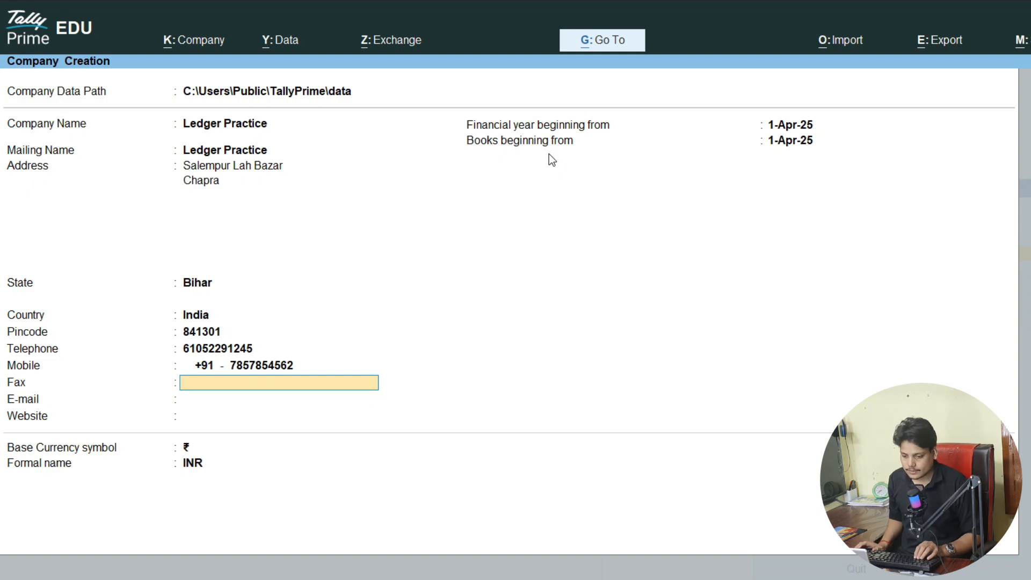
{"action": "key", "text": "Return"}
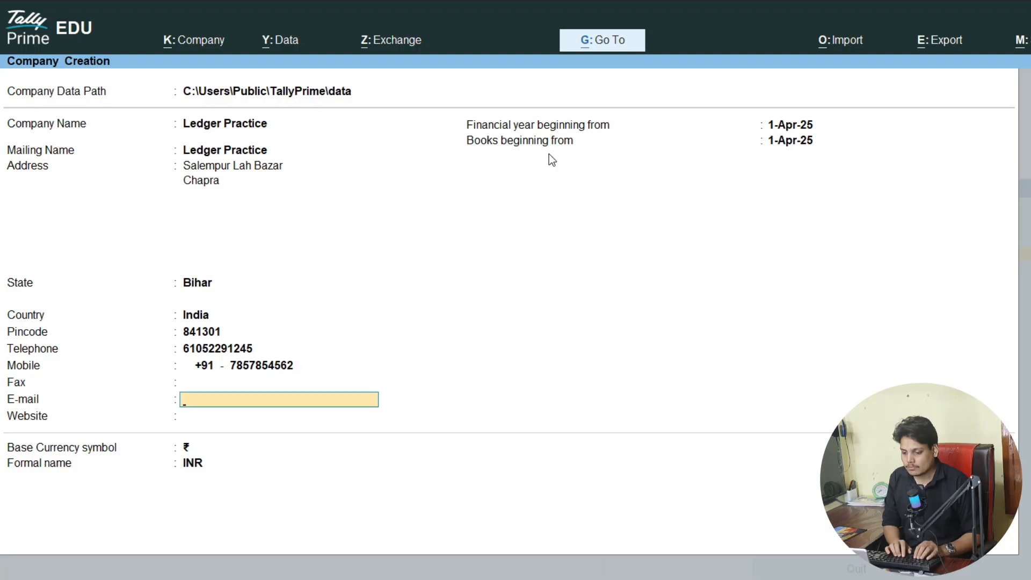
{"action": "type", "text": "abc"}
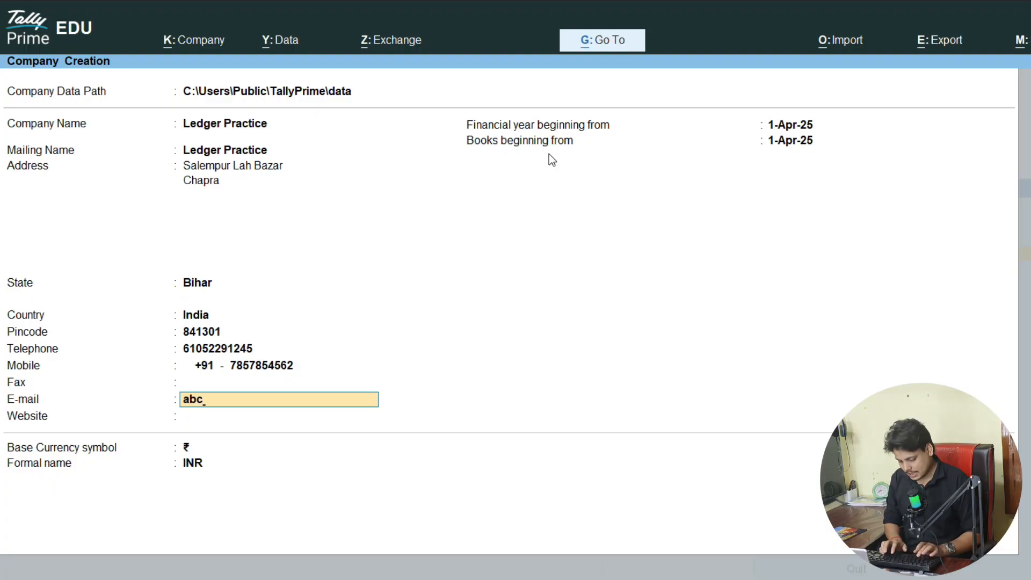
{"action": "type", "text": "@gmail"}
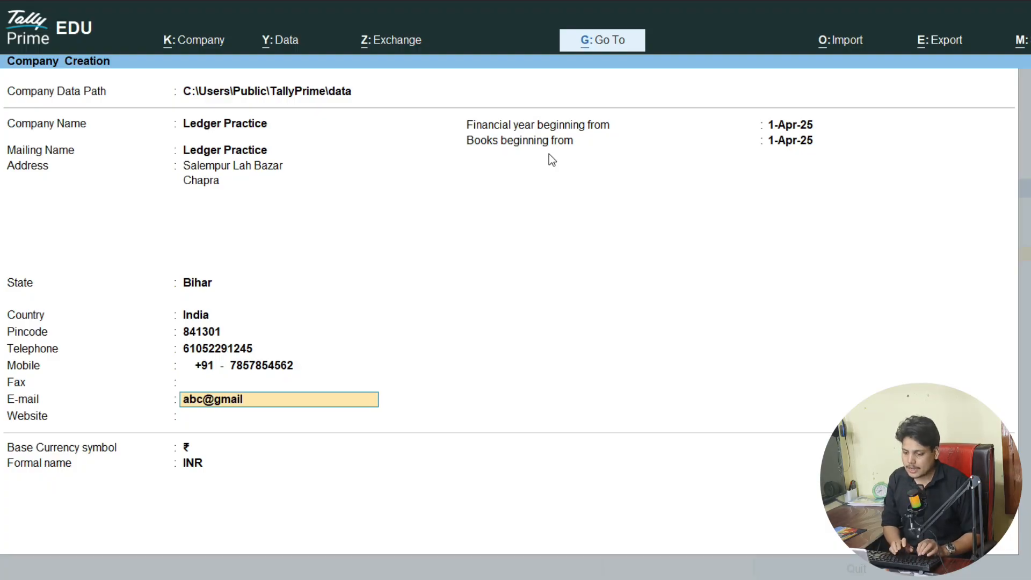
{"action": "type", "text": ".com"}
{"action": "key", "text": "Return"}
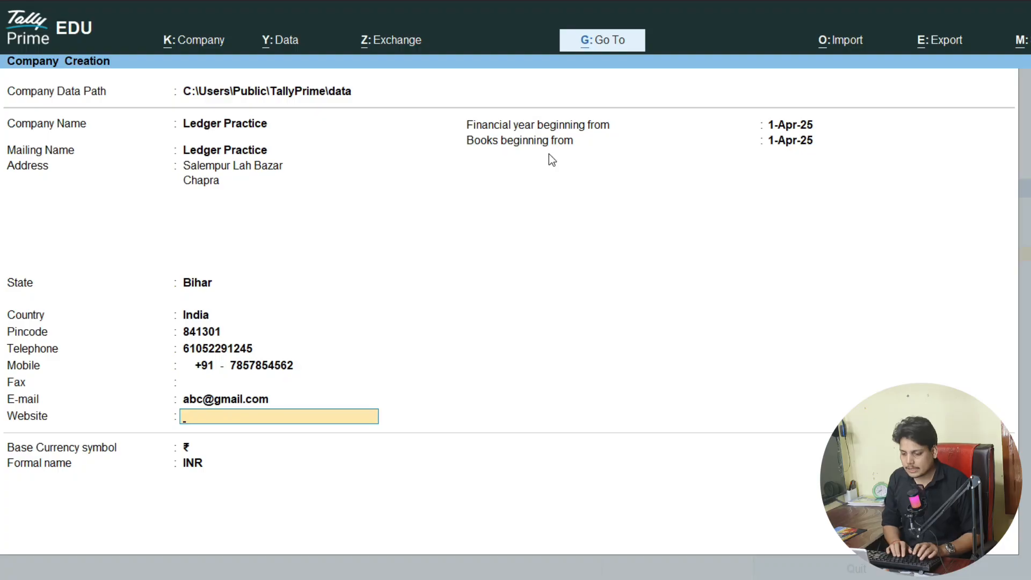
{"action": "type", "text": "www.led"}
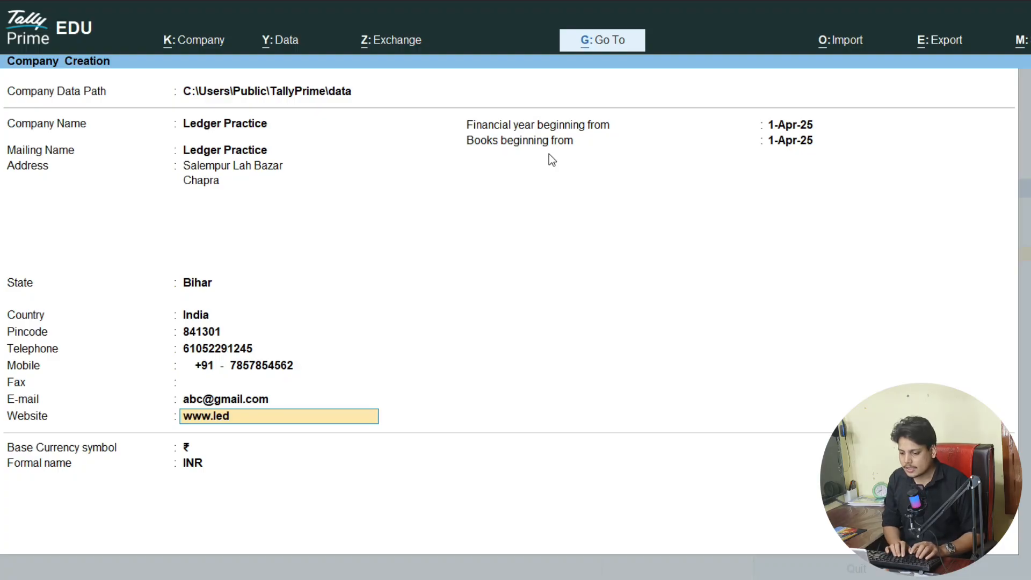
{"action": "type", "text": "ger.com"}
{"action": "key", "text": "Return"}
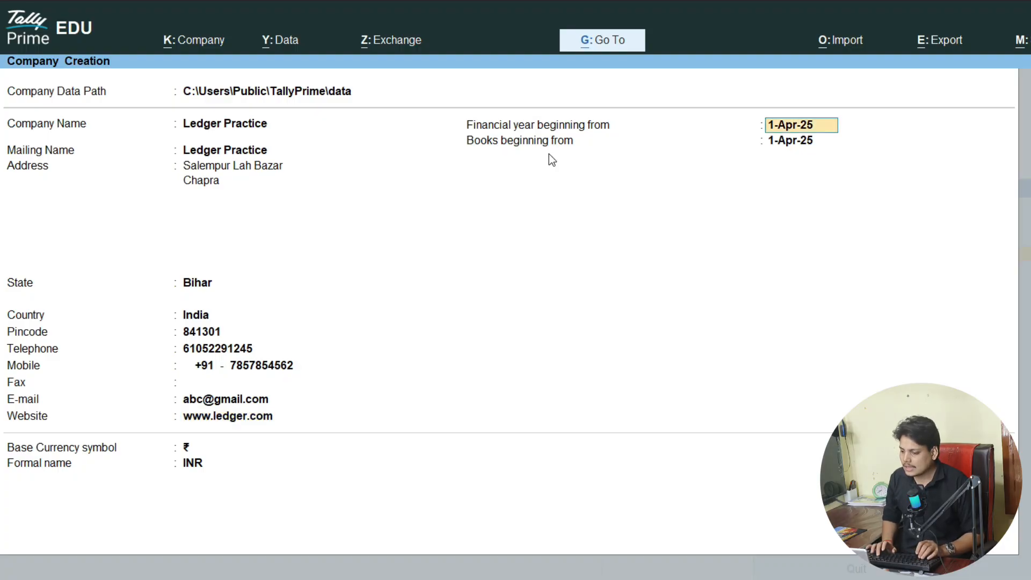
{"action": "key", "text": "Return"}
- Accept the Ledger Practice creation form and its default company features with Ctrl+A
{"action": "key", "text": "ctrl+a"}
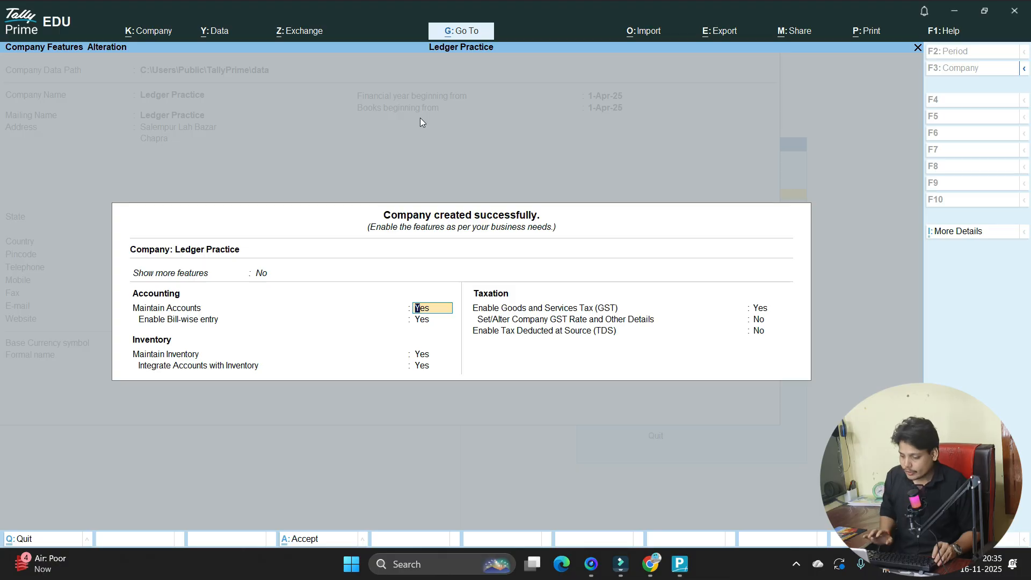
{"action": "key", "text": "ctrl+a"}
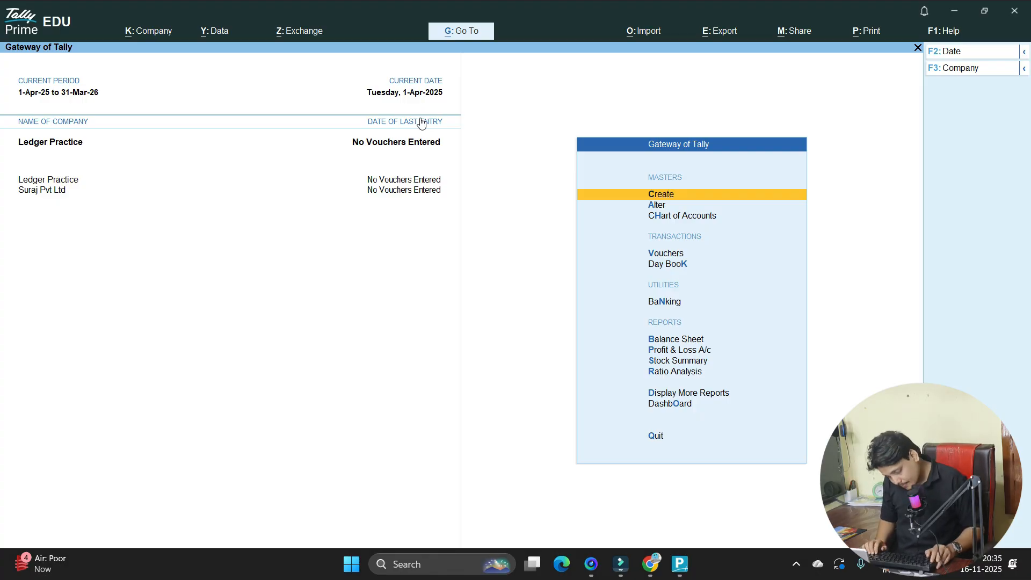
{"action": "key", "text": "alt+Tab"}
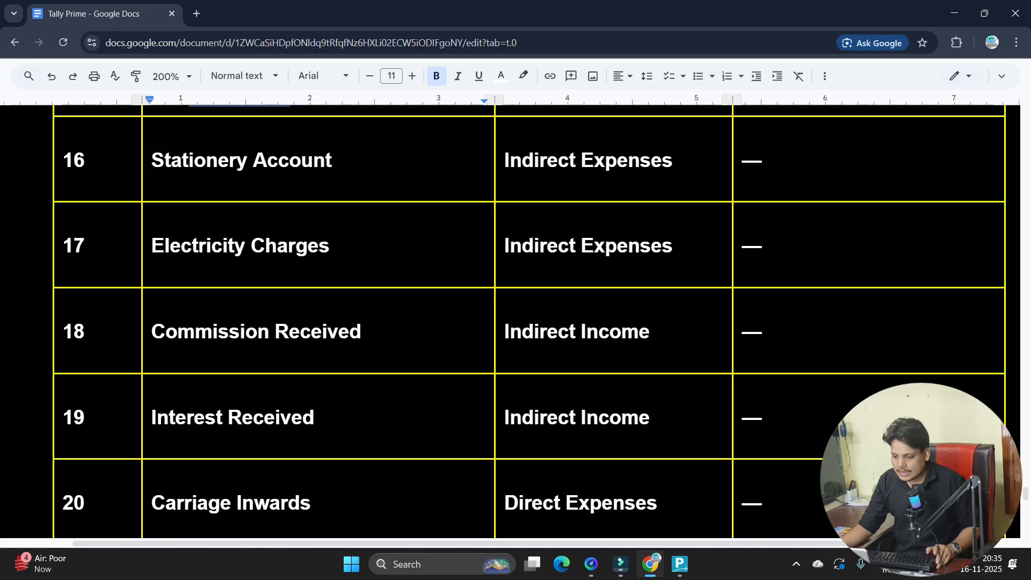
- Scroll the Google Docs ledger table up to its heading, then return to TallyPrime
{"action": "scroll", "coordinate": [529, 322], "scroll_direction": "up", "scroll_amount": 10}
{"action": "scroll", "coordinate": [529, 322], "scroll_direction": "up", "scroll_amount": 12}
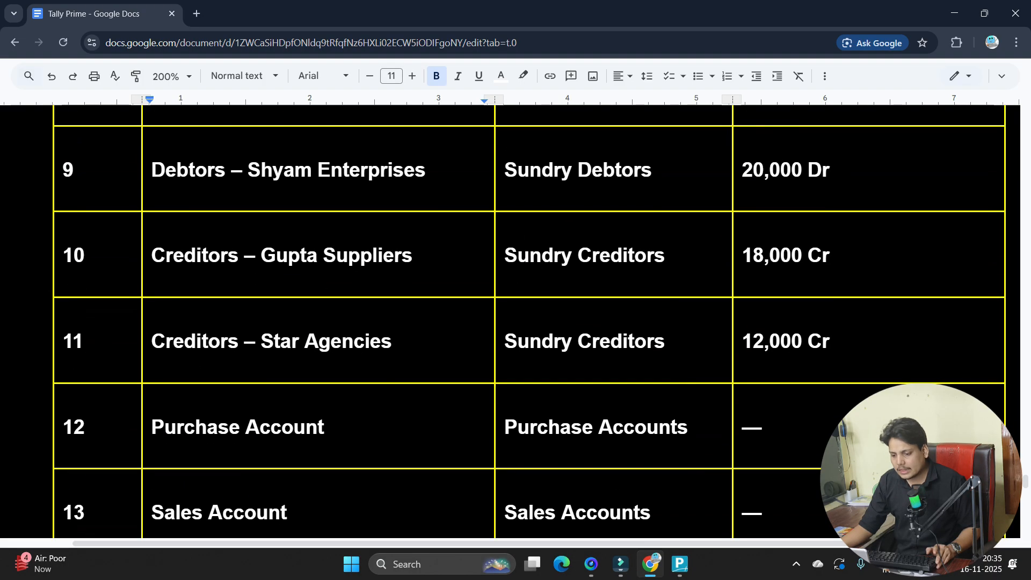
{"action": "scroll", "coordinate": [529, 322], "scroll_direction": "up", "scroll_amount": 6}
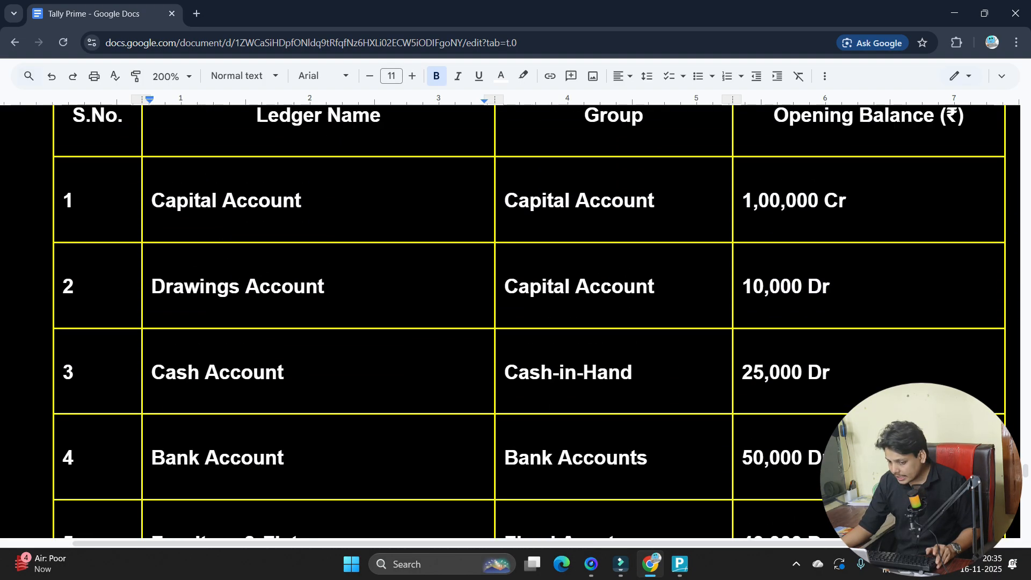
{"action": "scroll", "coordinate": [529, 322], "scroll_direction": "down", "scroll_amount": 3}
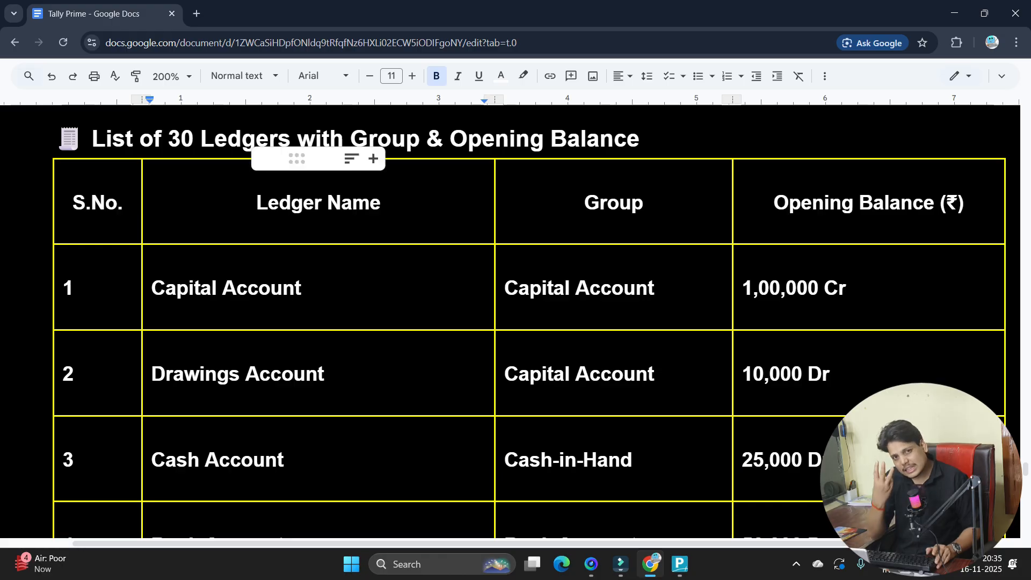
{"action": "key", "text": "alt+Tab"}
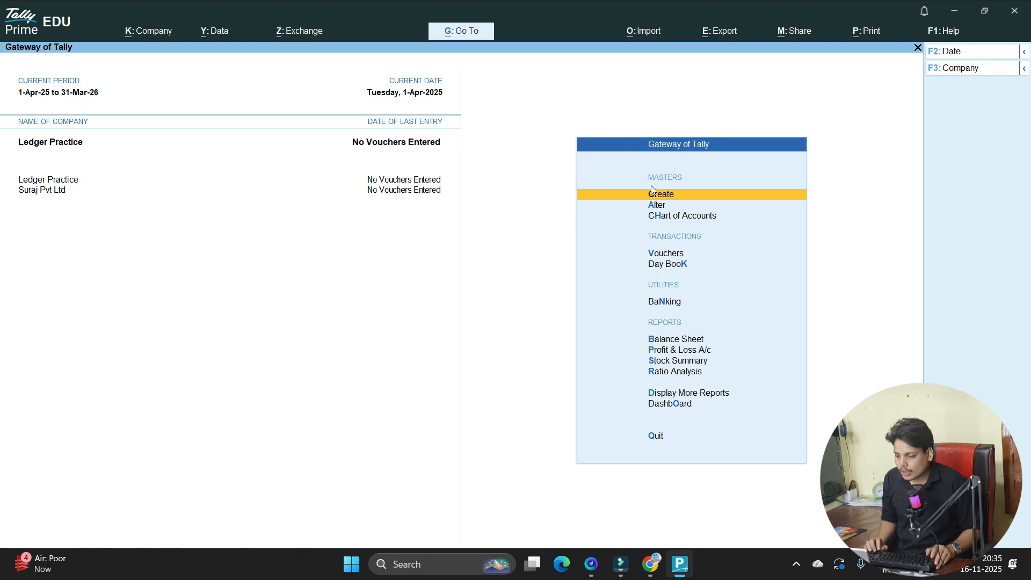
- Browse the Create masters list from the Gateway of Tally, then back out
{"action": "key", "text": "Down"}
{"action": "key", "text": "Up"}
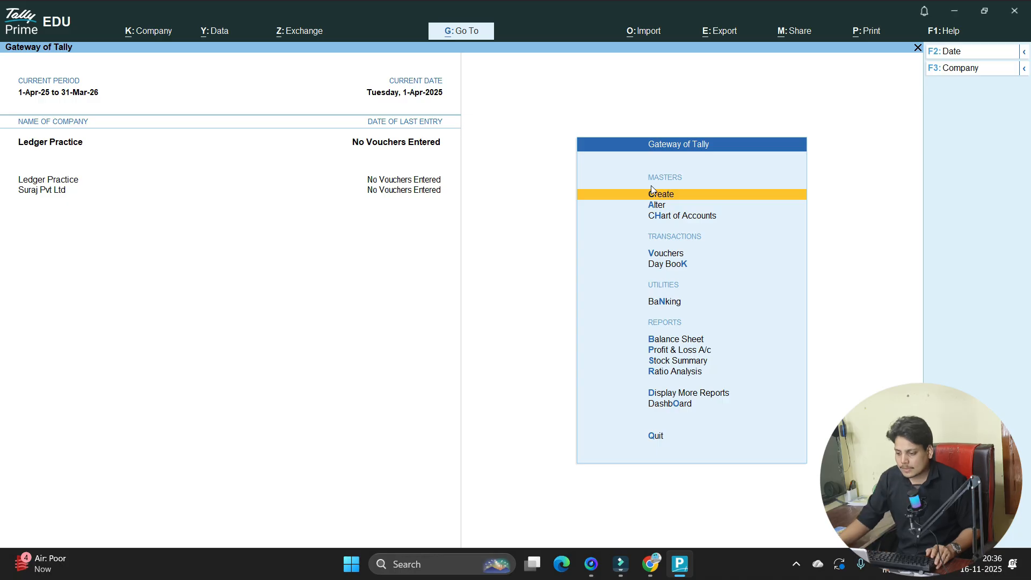
{"action": "key", "text": "Down"}
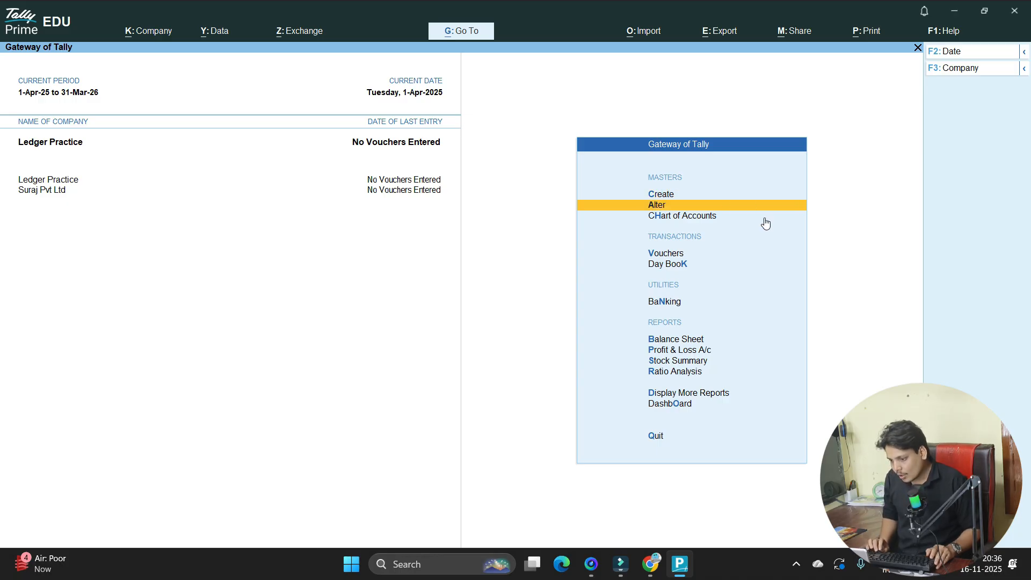
{"action": "key", "text": "Down"}
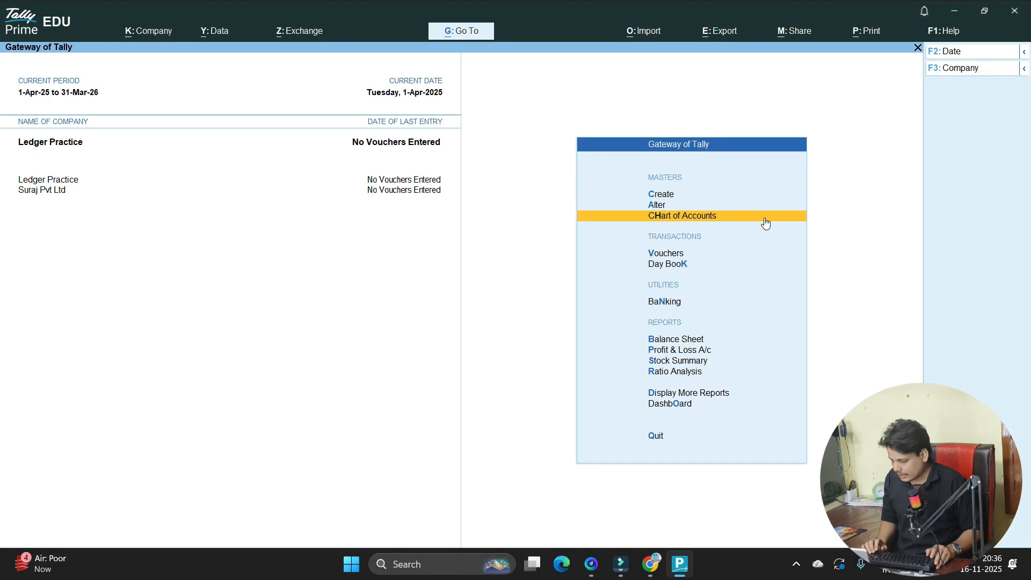
{"action": "key", "text": "Up"}
{"action": "key", "text": "Up"}
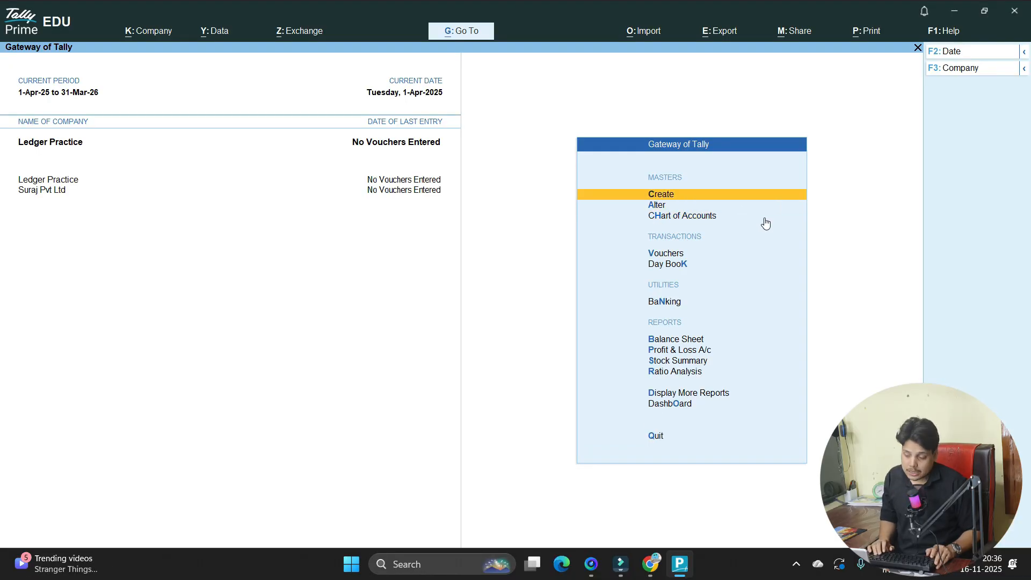
{"action": "key", "text": "Return"}
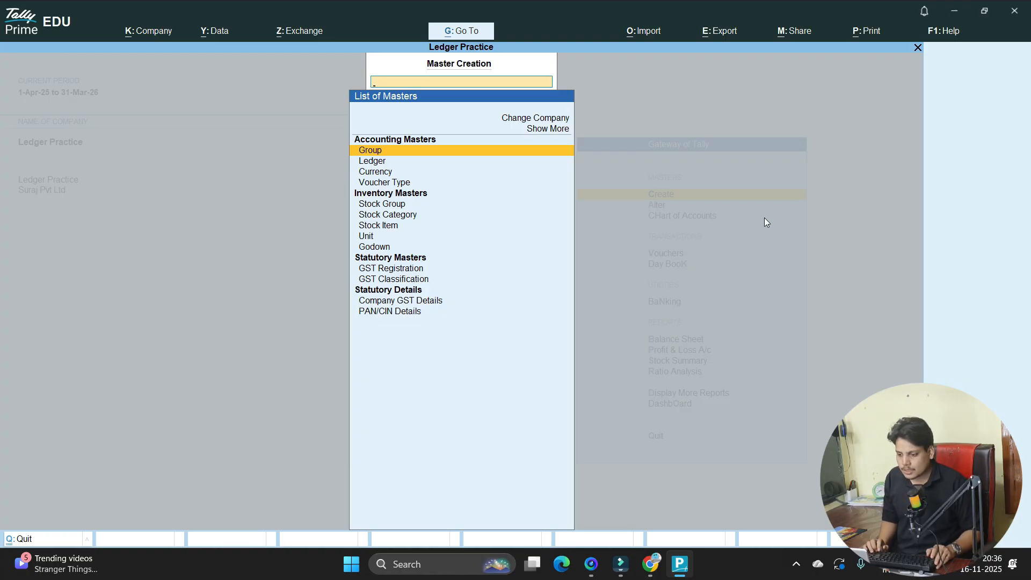
{"action": "key", "text": "Down"}
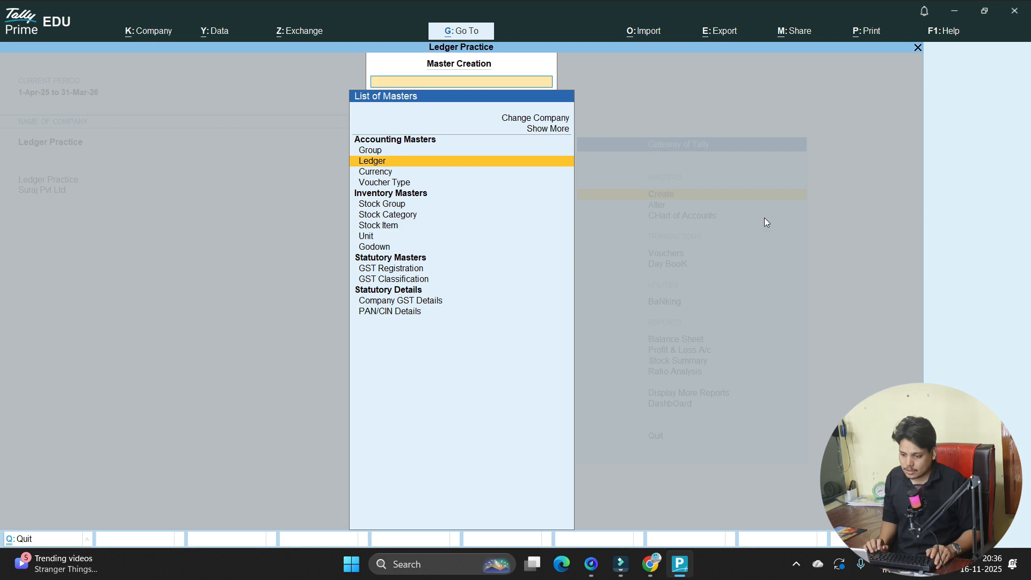
{"action": "key", "text": "Down"}
{"action": "key", "text": "Down"}
{"action": "key", "text": "Down"}
{"action": "key", "text": "Down"}
{"action": "key", "text": "Down"}
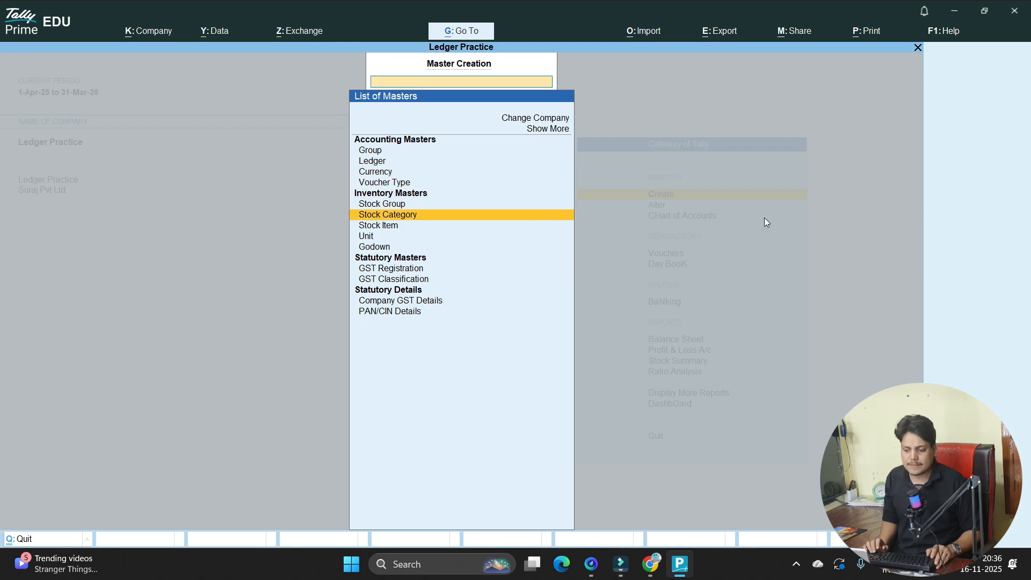
{"action": "key", "text": "Up"}
{"action": "key", "text": "Up"}
{"action": "key", "text": "Up"}
{"action": "key", "text": "Up"}
{"action": "key", "text": "Up"}
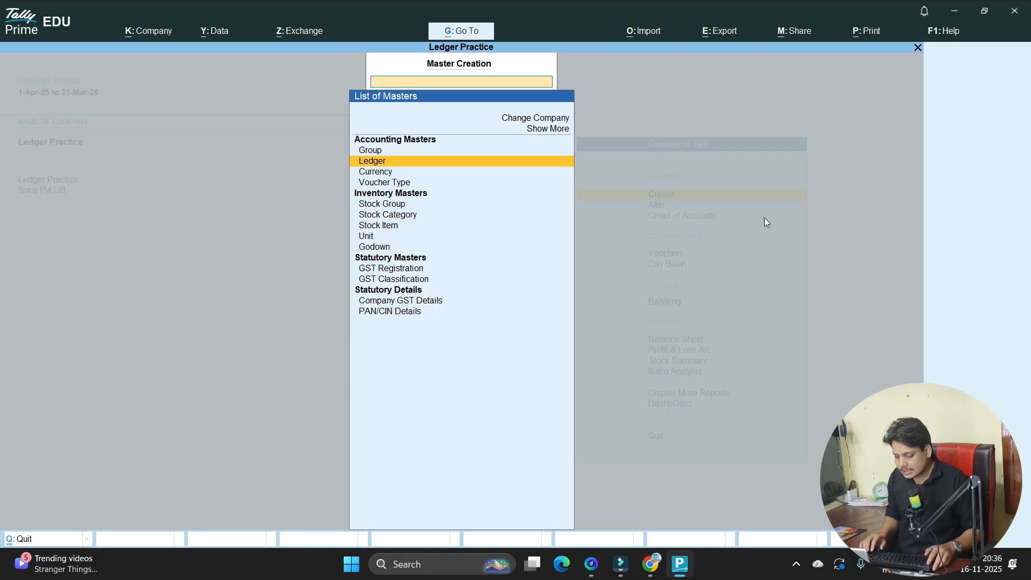
{"action": "key", "text": "Escape"}
- Open Alter to show Master Alteration's list of masters, with Group highlighted
{"action": "key", "text": "Down"}
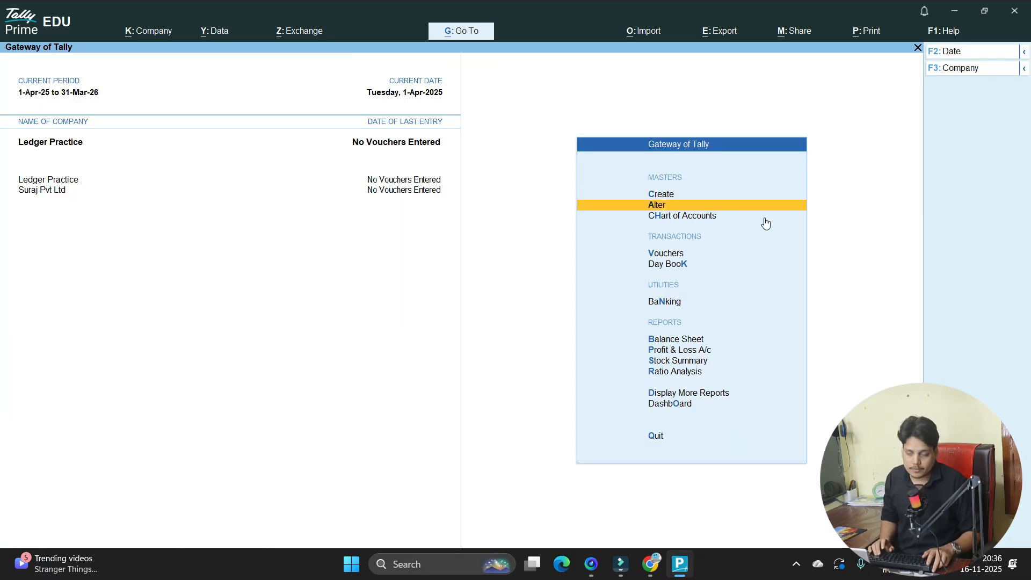
{"action": "key", "text": "Return"}
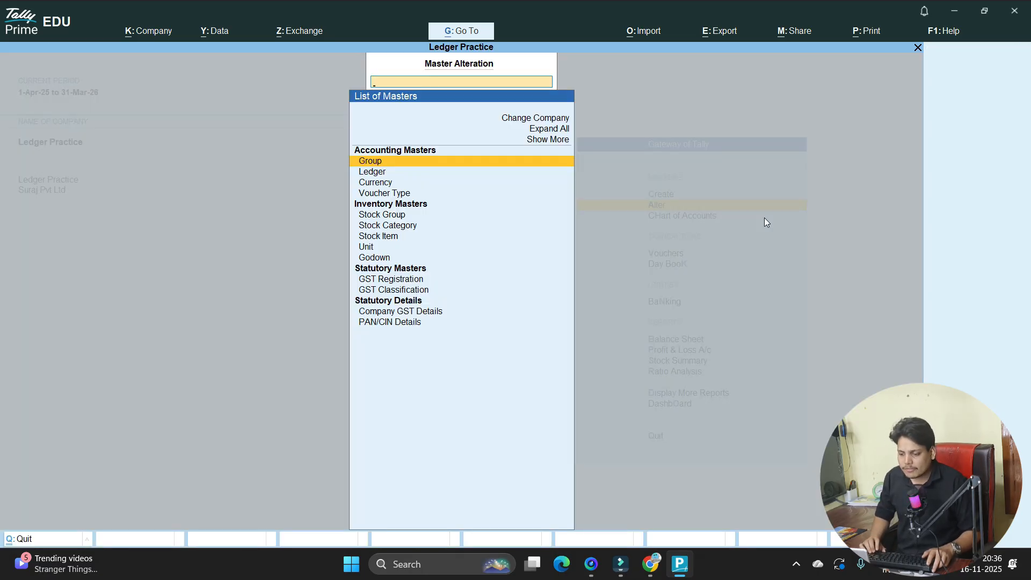
{"action": "key", "text": "Escape"}
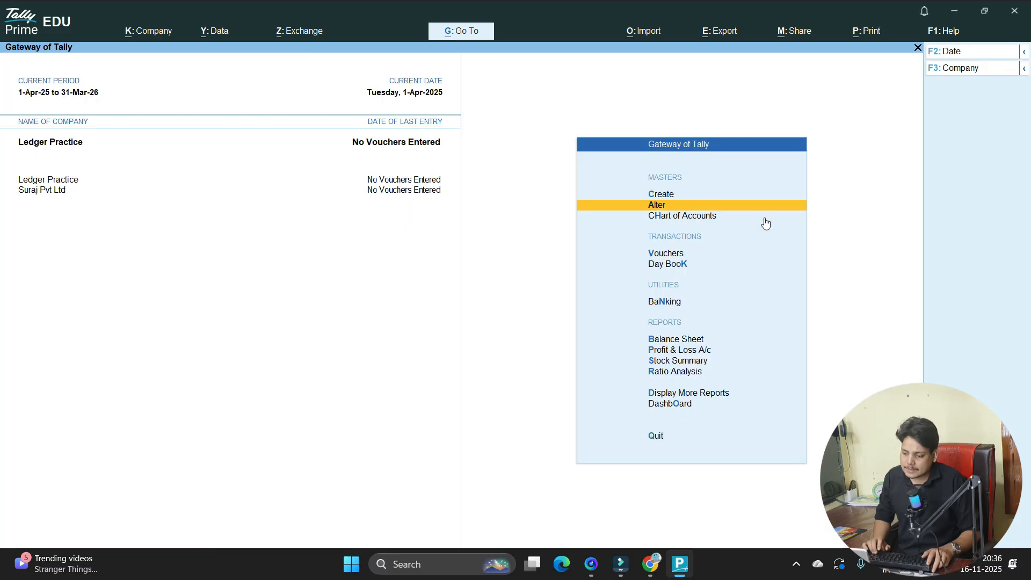
{"action": "key", "text": "Up"}
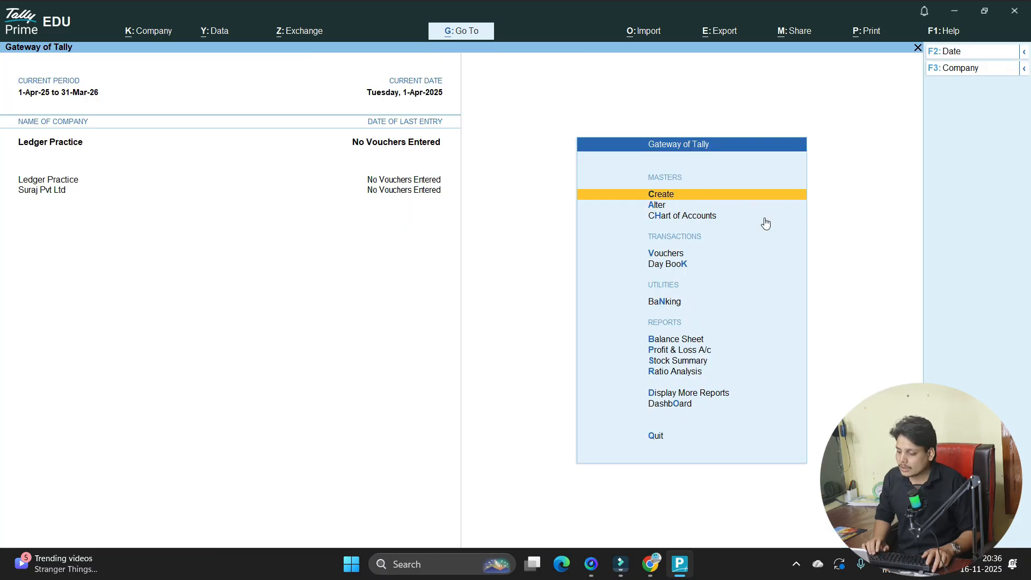
{"action": "key", "text": "Down"}
{"action": "key", "text": "Return"}
{"action": "key", "text": "Down"}
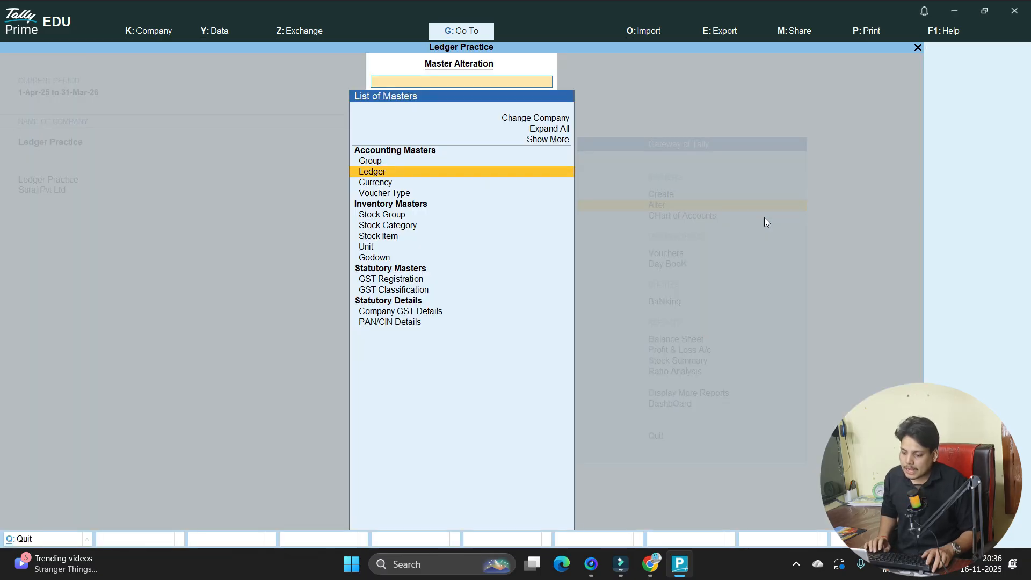
{"action": "key", "text": "Up"}
- View the List of Groups in Master Alteration, then step back
{"action": "key", "text": "Return"}
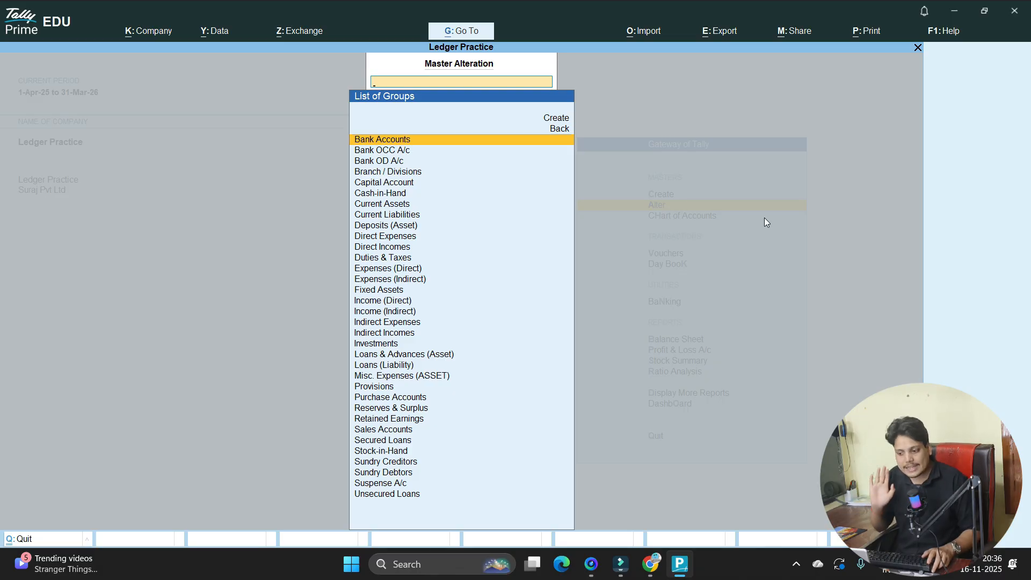
{"action": "key", "text": "Up"}
{"action": "key", "text": "Up"}
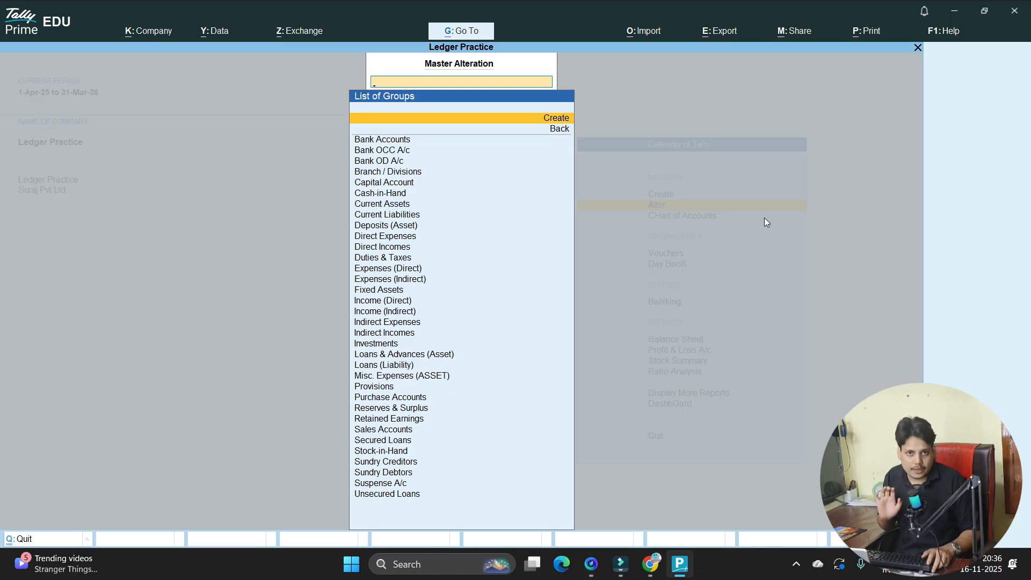
{"action": "key", "text": "Escape"}
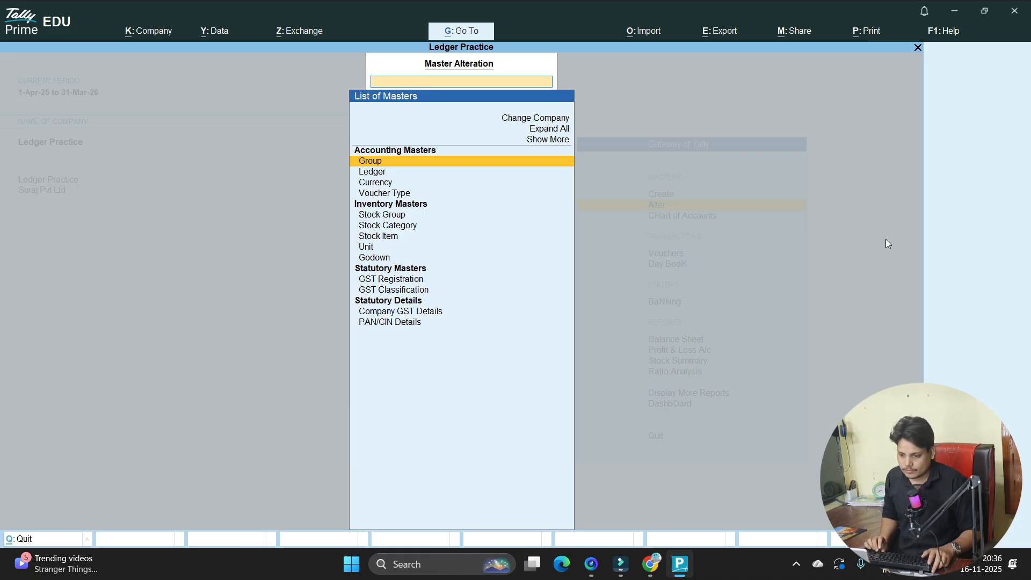
- Open the List of Ledgers, holding only Cash and Profit & Loss A/c, then switch to Google Docs
{"action": "key", "text": "Down"}
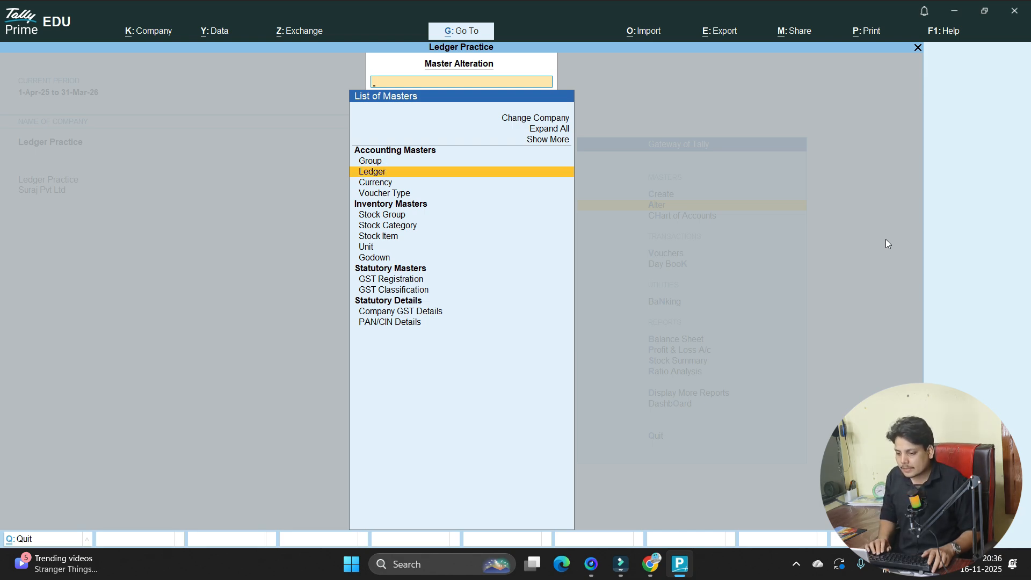
{"action": "key", "text": "Return"}
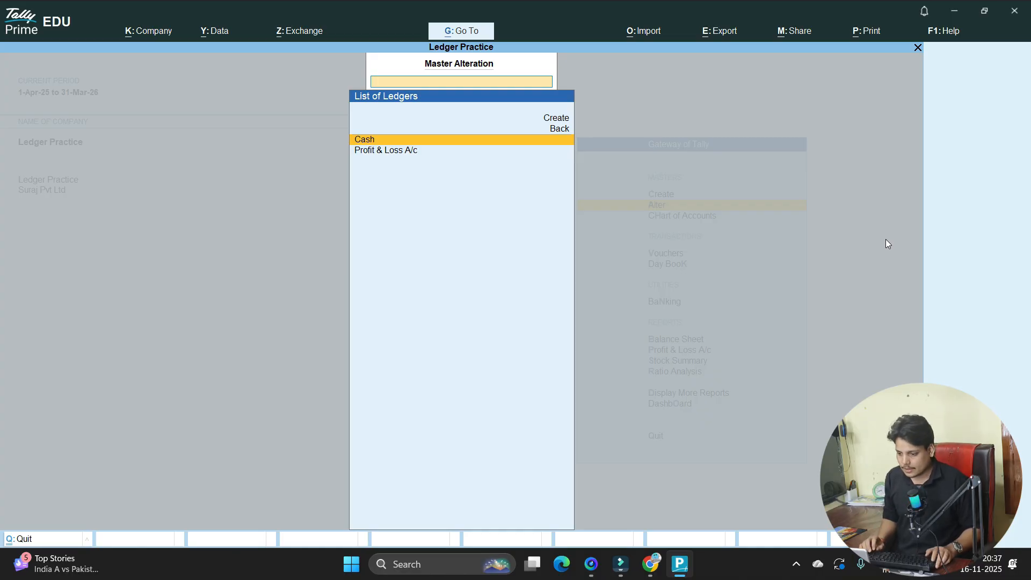
{"action": "key", "text": "alt+Tab"}
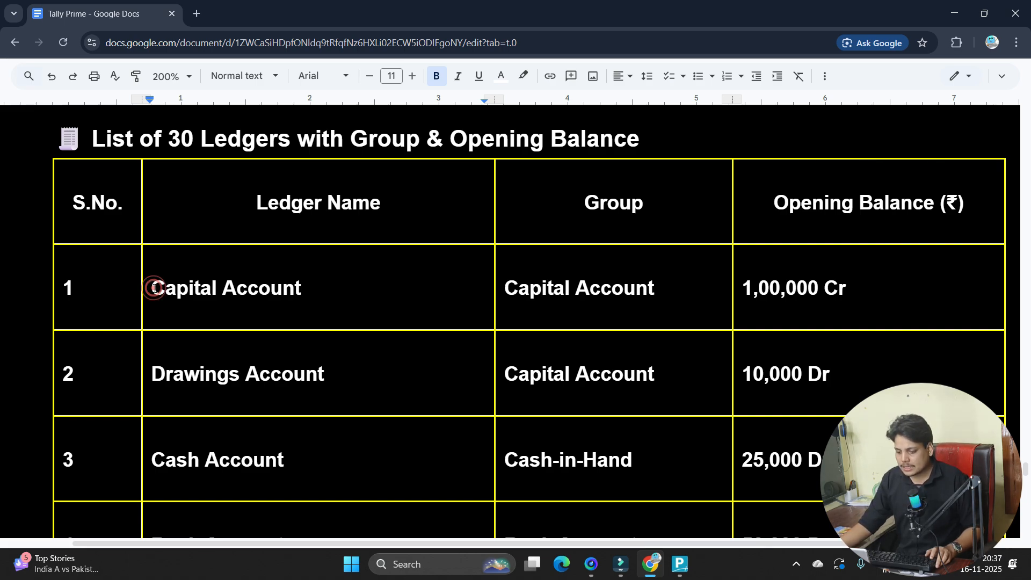
- Select 'Capital Account' in the Doc, then reopen Alter > Ledger and highlight the new-ledger option
{"action": "left_click_drag", "start_coordinate": [151, 288], "coordinate": [301, 289]}
{"action": "key", "text": "alt+Tab"}
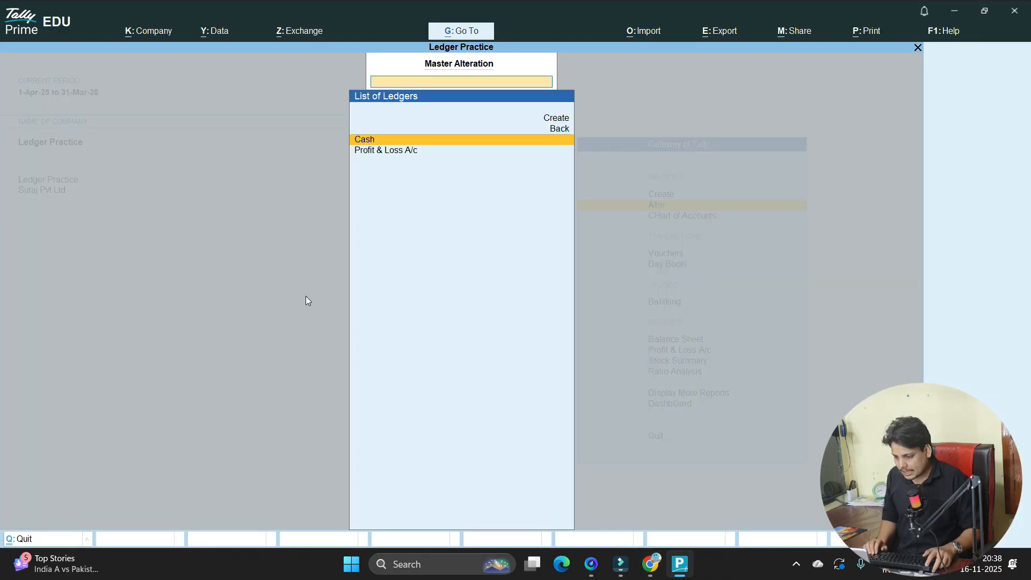
{"action": "key", "text": "Escape"}
{"action": "key", "text": "Escape"}
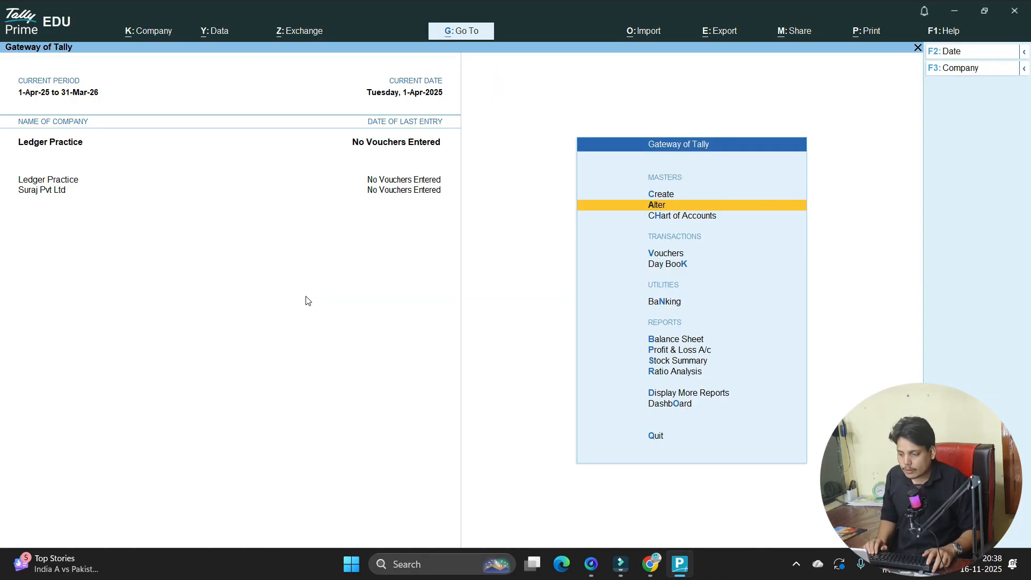
{"action": "key", "text": "Up"}
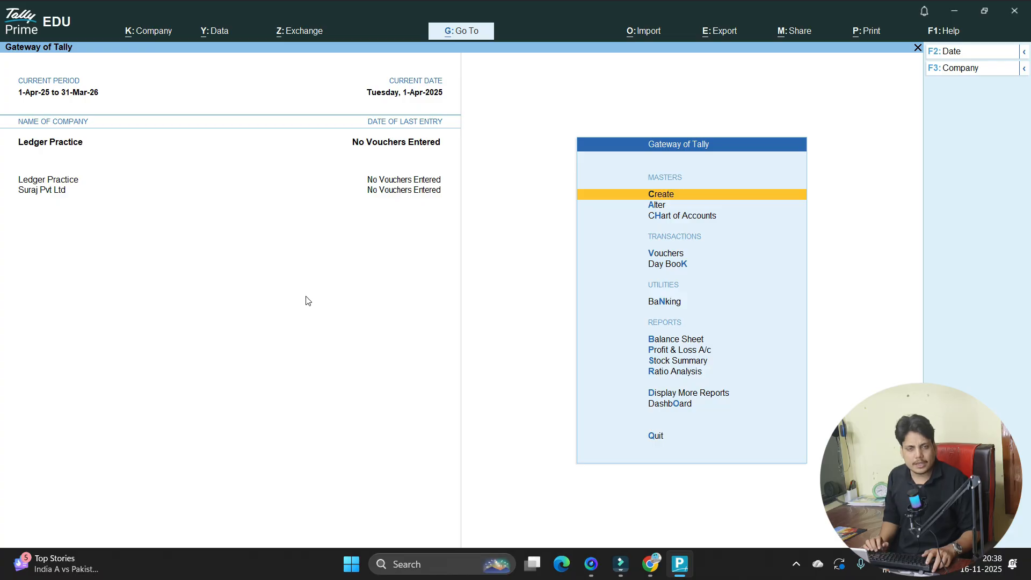
{"action": "key", "text": "Down"}
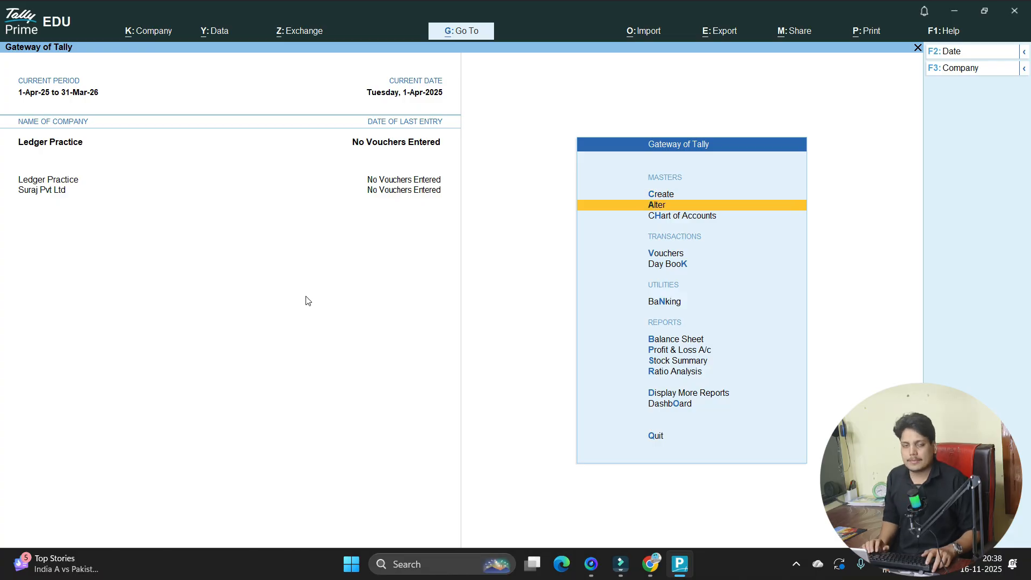
{"action": "key", "text": "Return"}
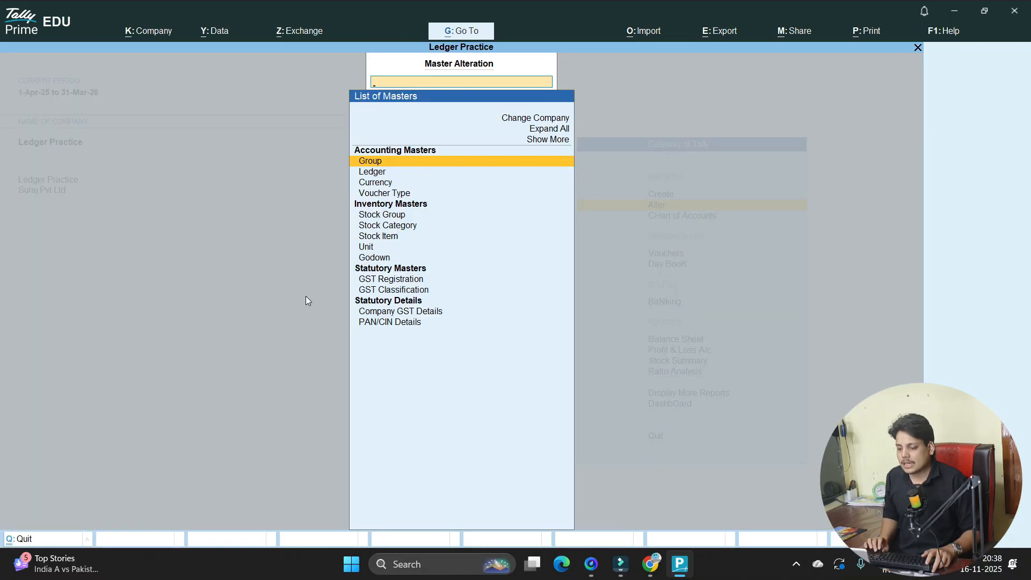
{"action": "key", "text": "Down"}
{"action": "key", "text": "Return"}
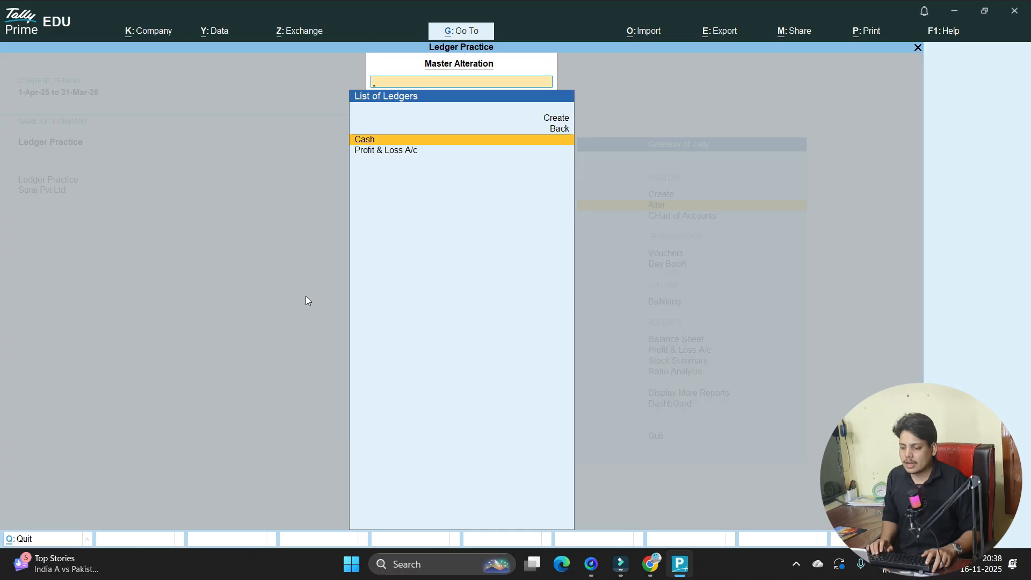
{"action": "key", "text": "Up"}
{"action": "key", "text": "Up"}
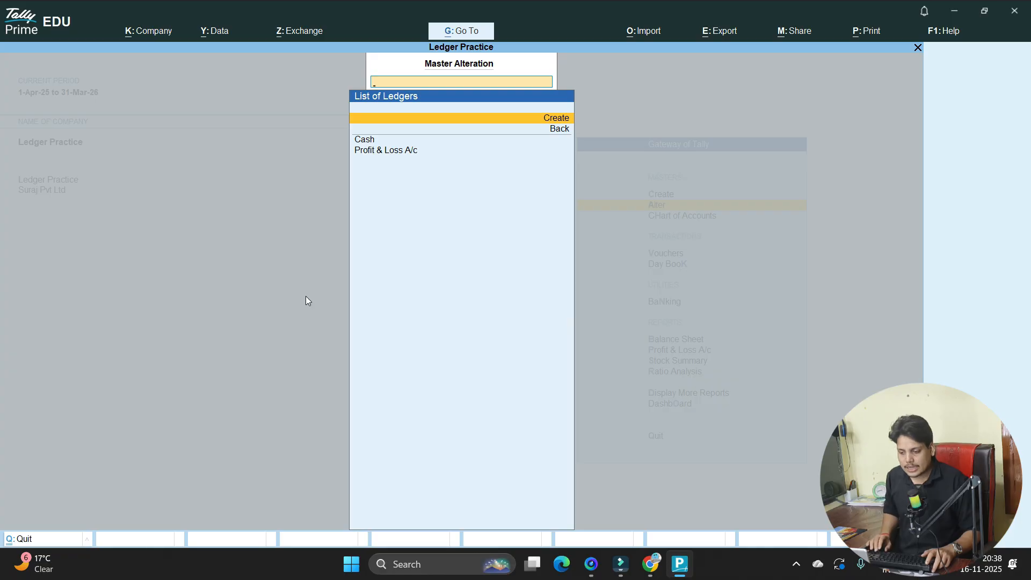
{"action": "key", "text": "Down"}
{"action": "key", "text": "Down"}
{"action": "key", "text": "Up"}
{"action": "key", "text": "Up"}
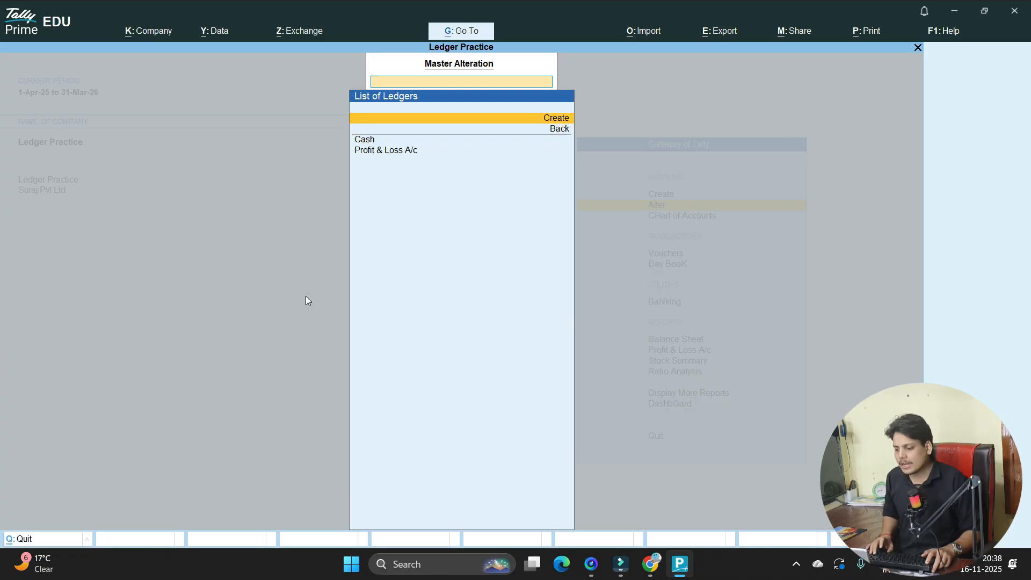
- Start a new ledger named 'Capital Acccount'
{"action": "key", "text": "Return"}
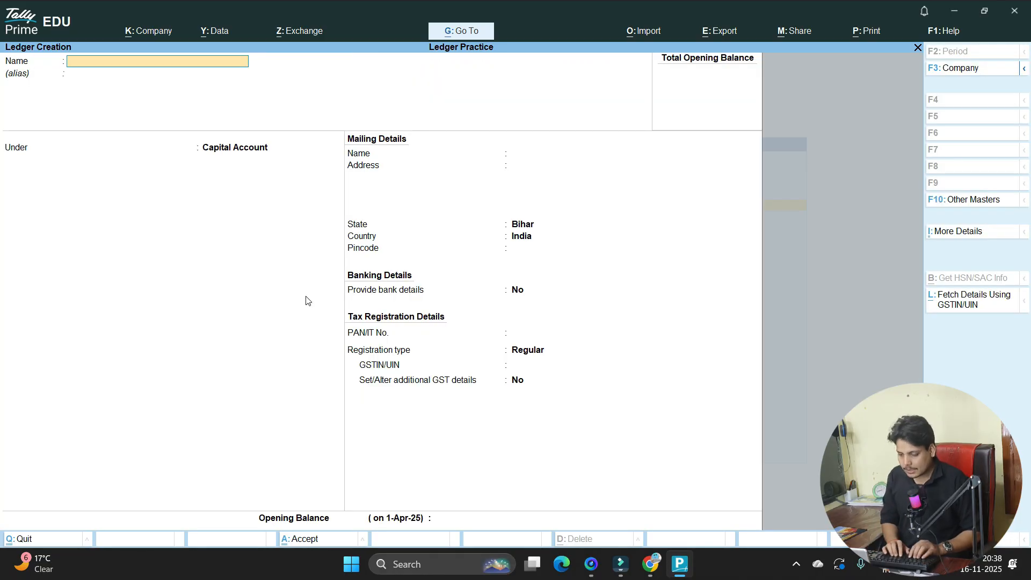
{"action": "type", "text": "Capital Ac"}
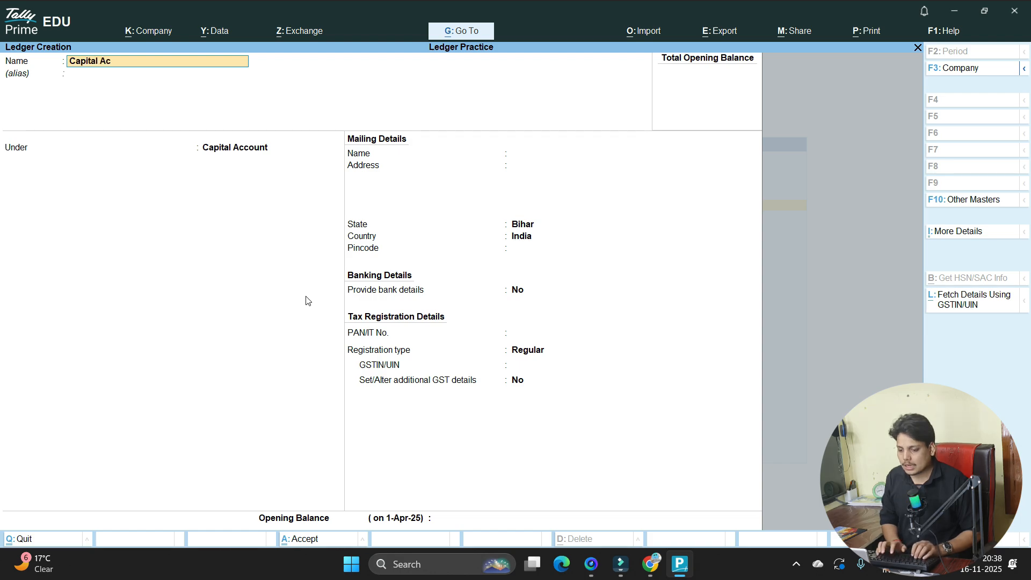
{"action": "key", "text": "Return"}
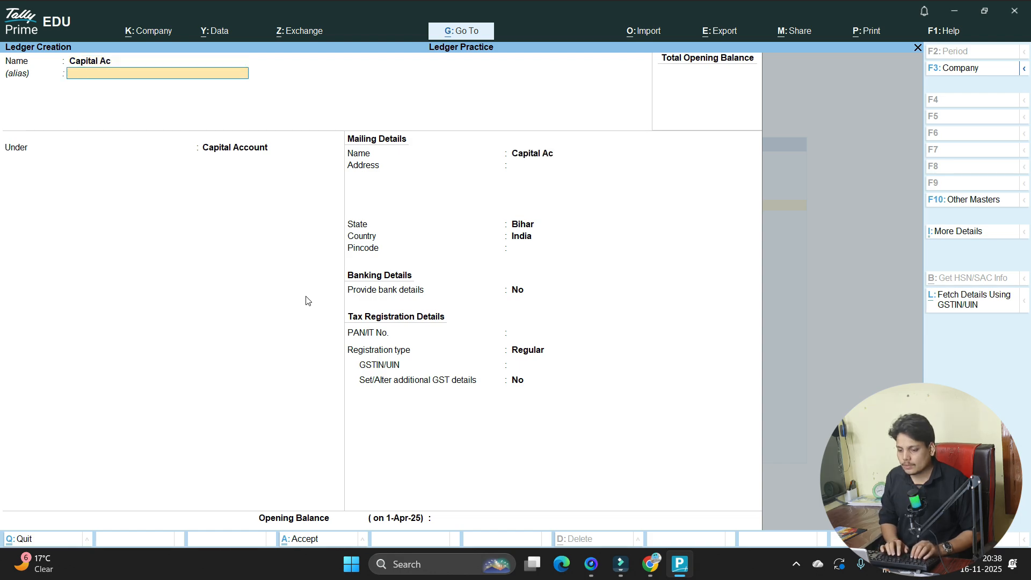
{"action": "key", "text": "BackSpace"}
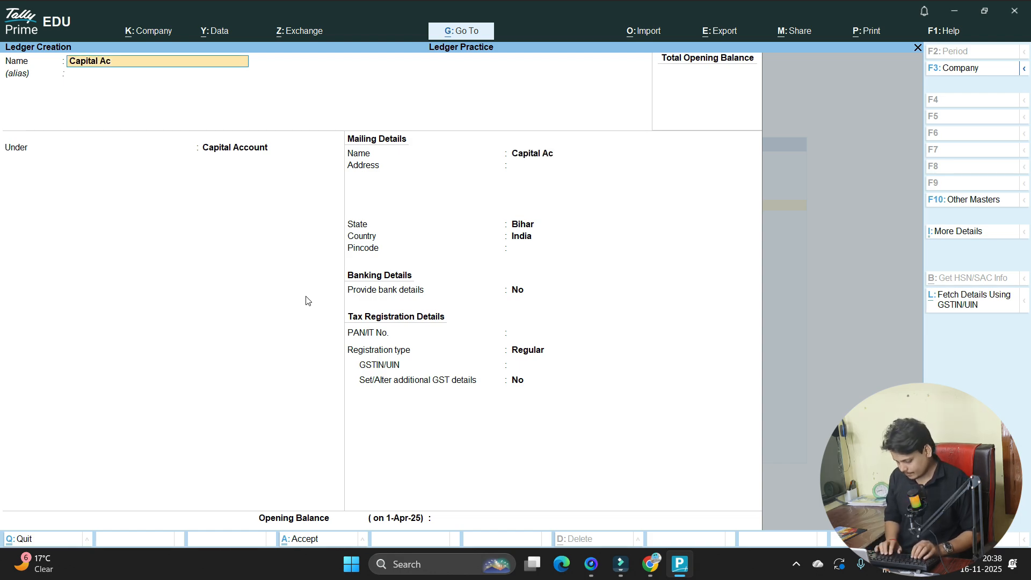
{"action": "key", "text": "End"}
{"action": "type", "text": "ccount"}
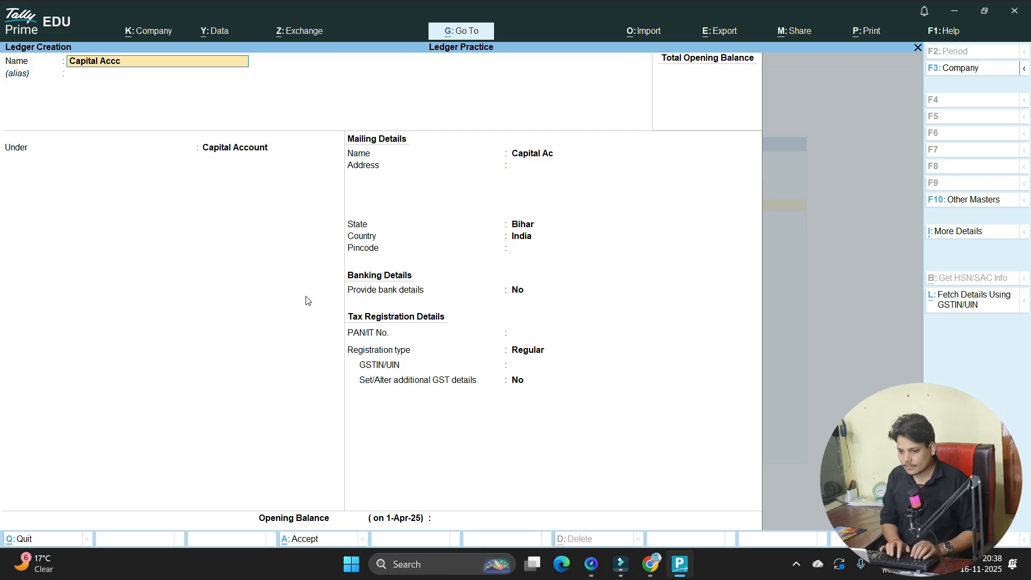
{"action": "key", "text": "Return"}
{"action": "key", "text": "Return"}
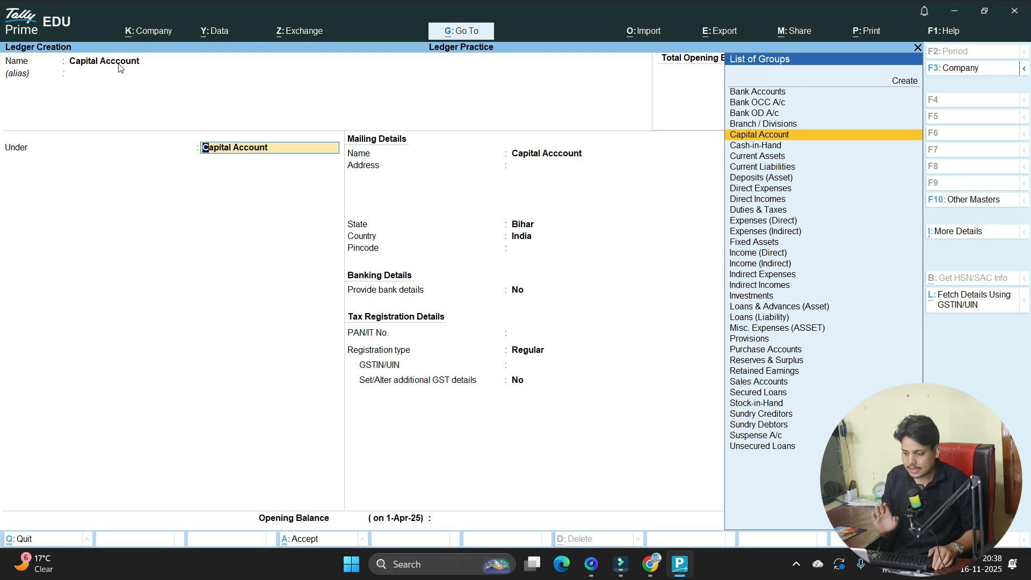
- Place the ledger under the Capital Account group instead of Bank Accounts and save it
{"action": "key", "text": "Up"}
{"action": "key", "text": "Up"}
{"action": "key", "text": "Up"}
{"action": "key", "text": "Up"}
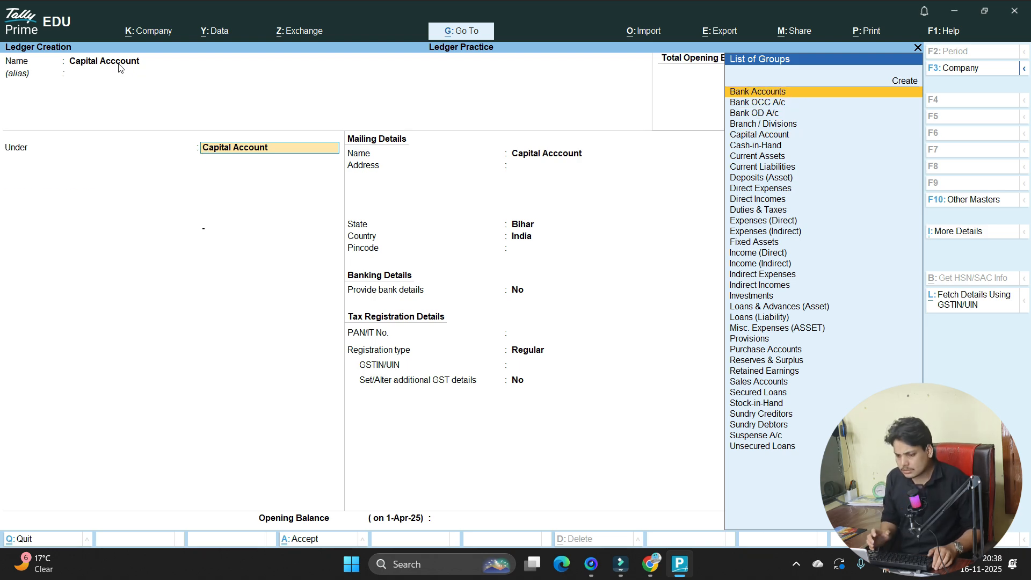
{"action": "key", "text": "Return"}
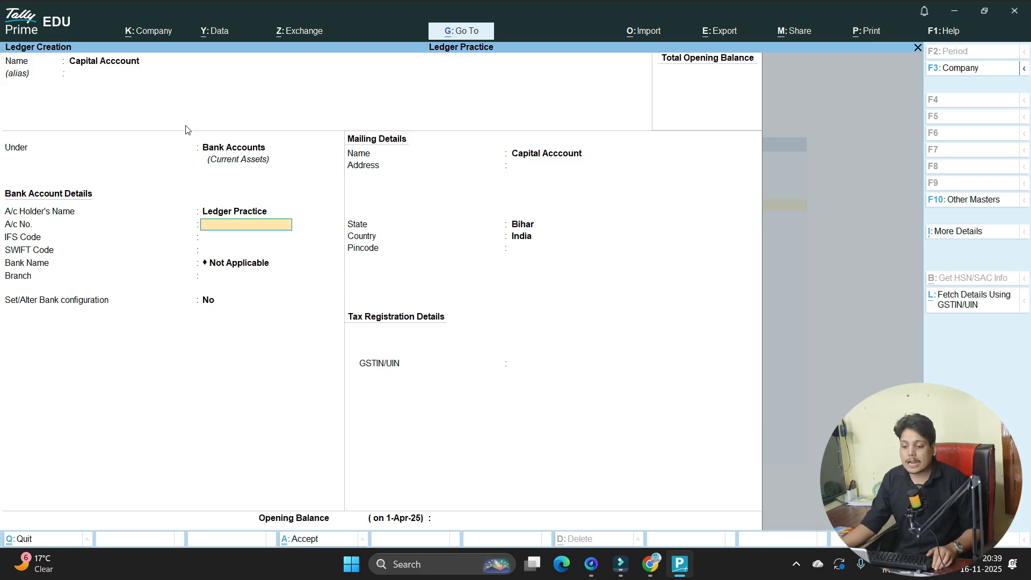
{"action": "left_click", "coordinate": [237, 150]}
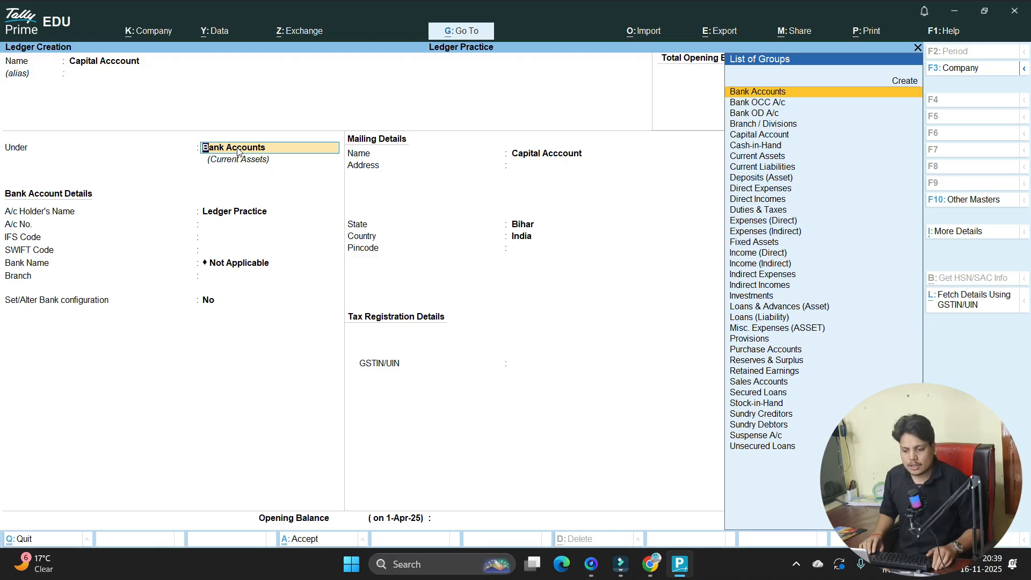
{"action": "key", "text": "Down"}
{"action": "key", "text": "Down"}
{"action": "key", "text": "Down"}
{"action": "key", "text": "Down"}
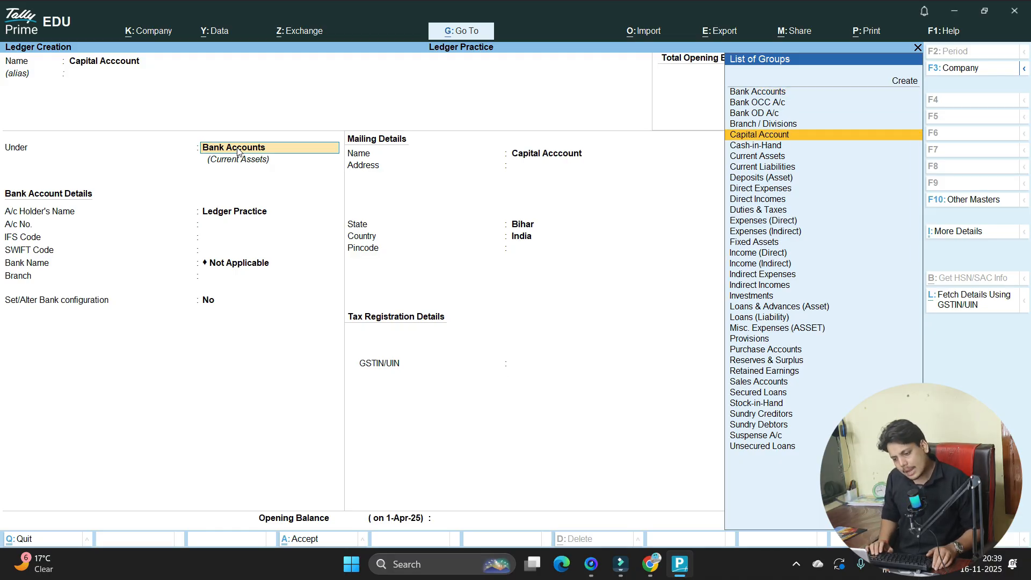
{"action": "key", "text": "Return"}
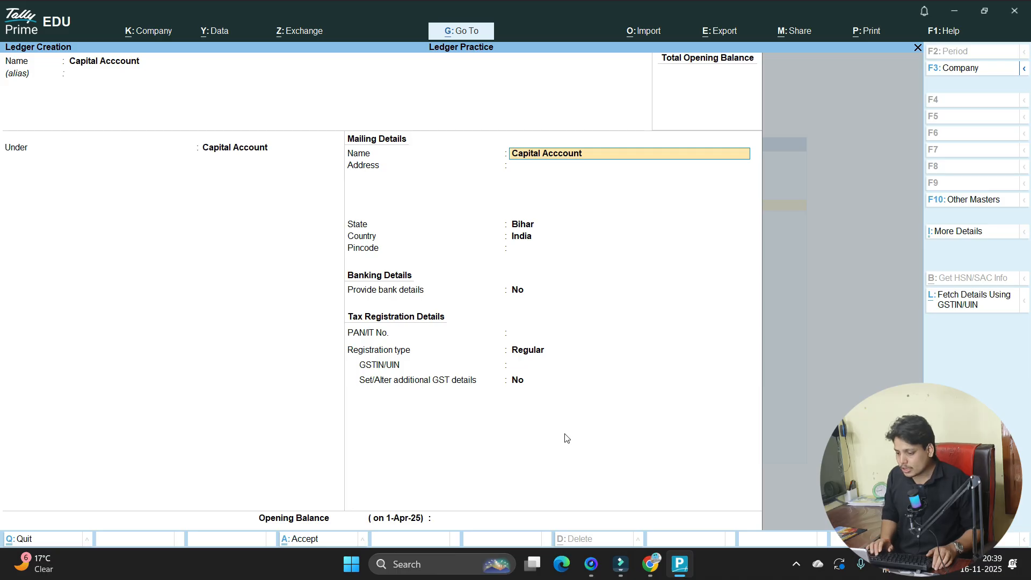
{"action": "key", "text": "Return"}
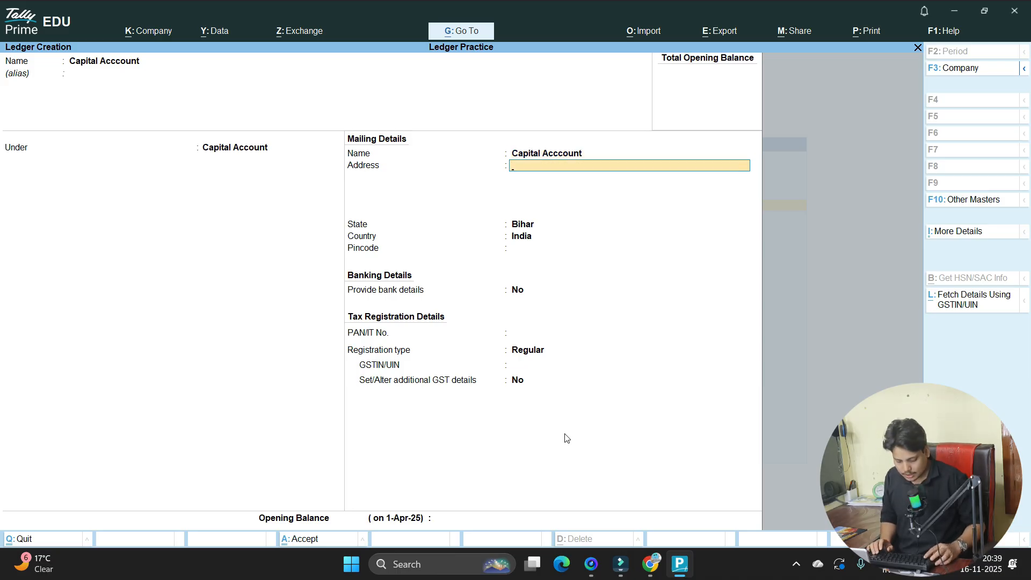
{"action": "key", "text": "ctrl+a"}
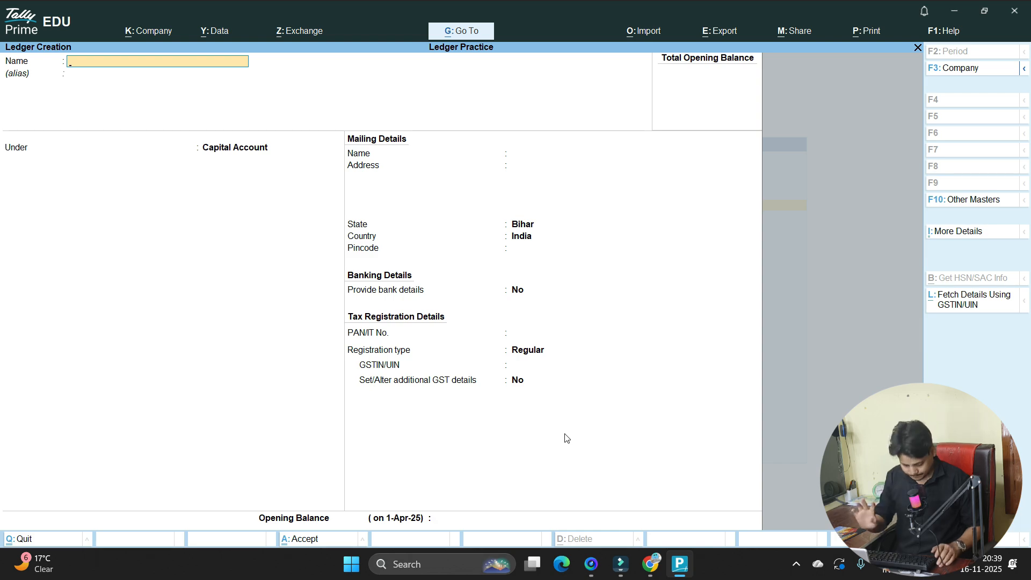
{"action": "key", "text": "alt+Tab"}
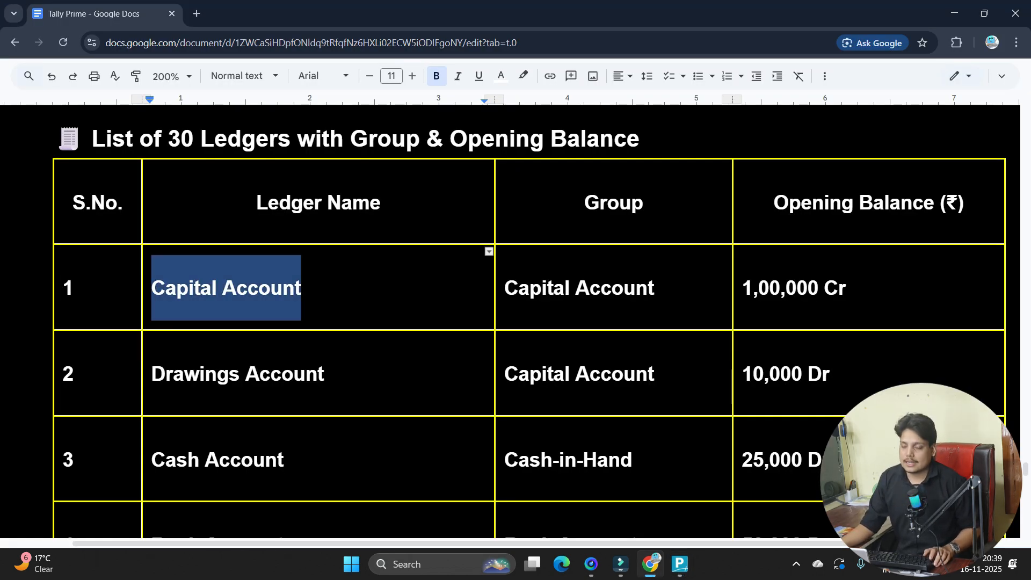
- Alter the Capital Acccount ledger to carry a 1,00,000 Cr opening balance and save it
{"action": "key", "text": "alt+Tab"}
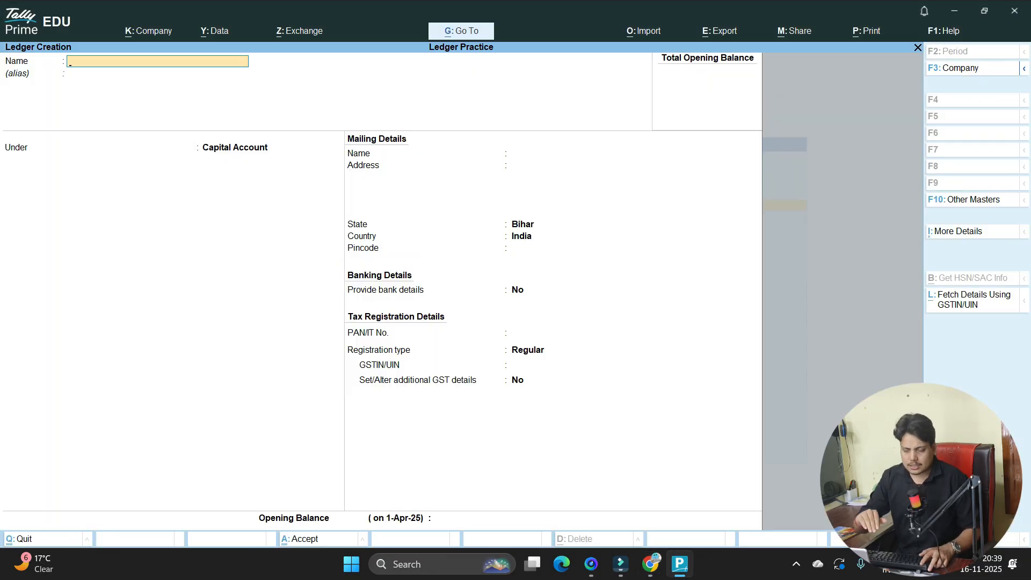
{"action": "key", "text": "Escape"}
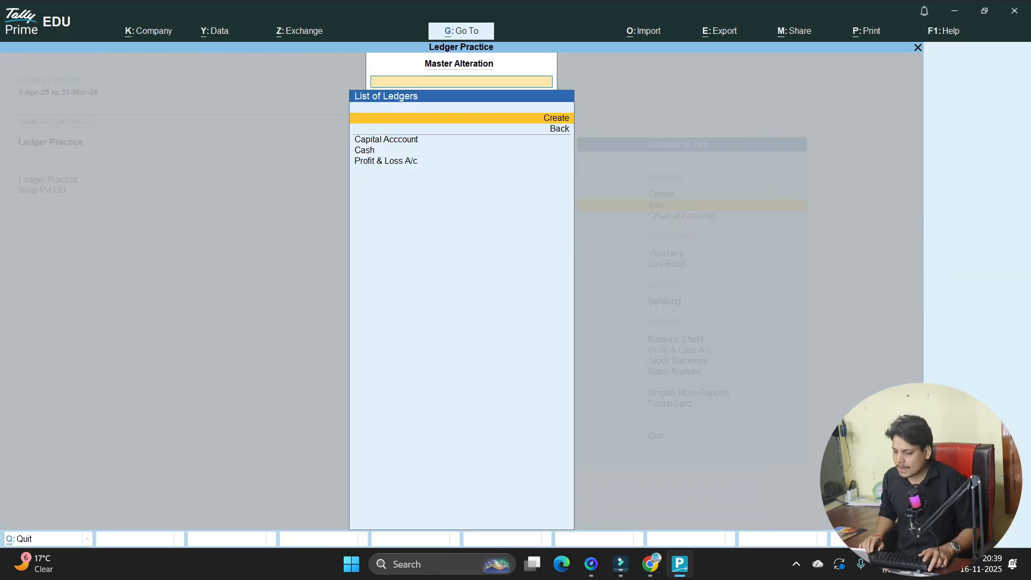
{"action": "key", "text": "Down"}
{"action": "key", "text": "Down"}
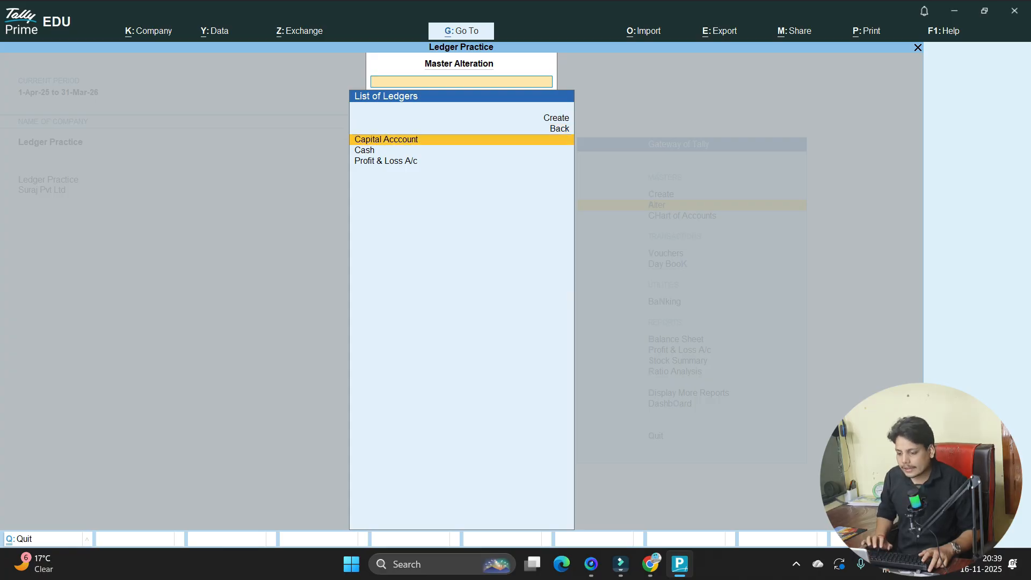
{"action": "key", "text": "Return"}
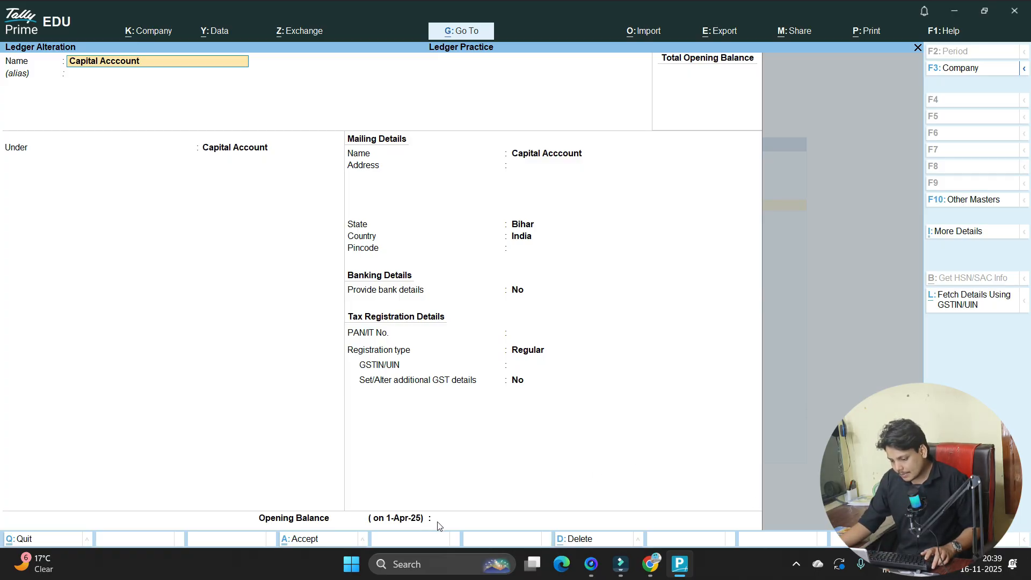
{"action": "key", "text": "ctrl+a"}
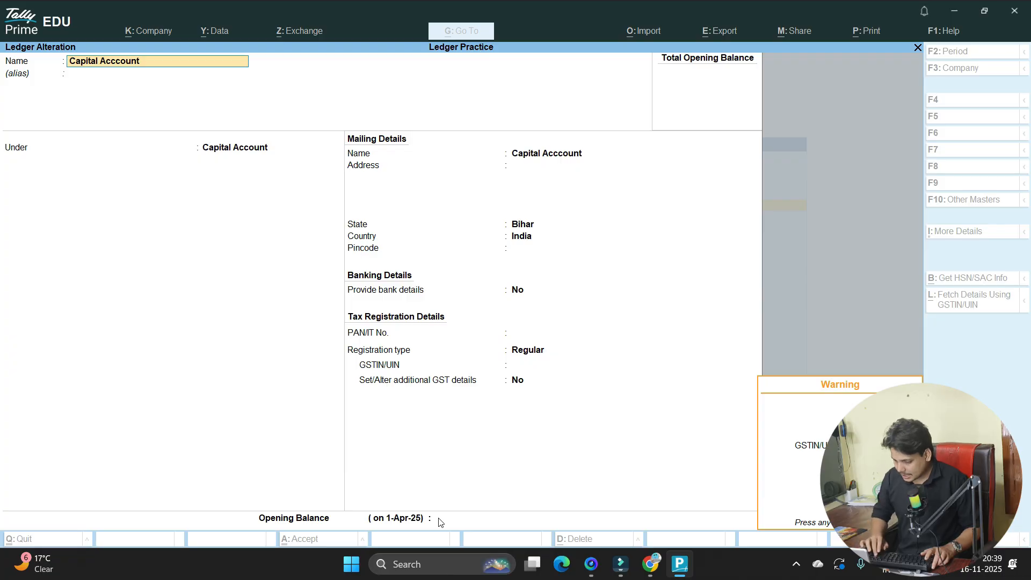
{"action": "key", "text": "Return"}
{"action": "key", "text": "alt+Tab"}
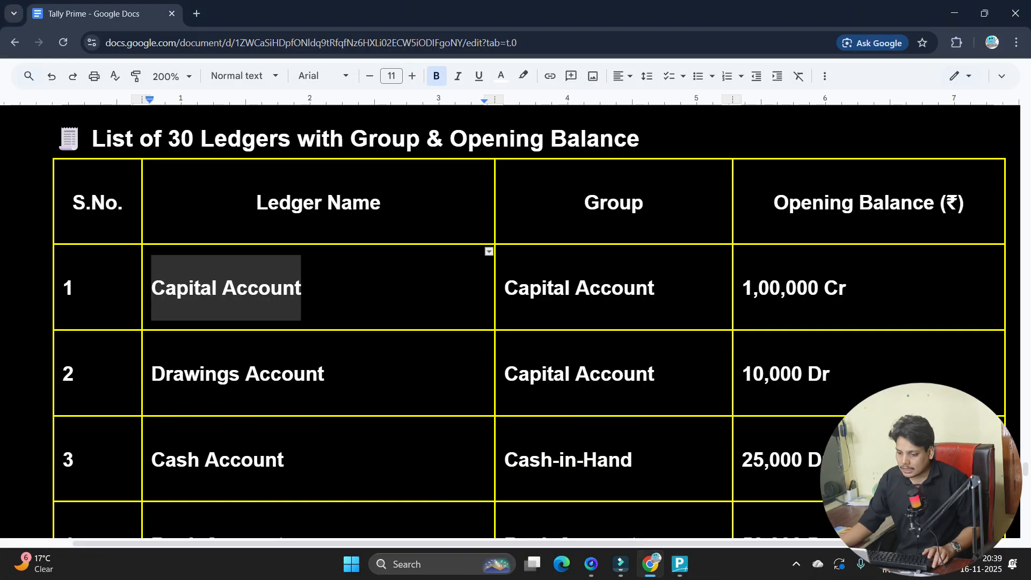
{"action": "key", "text": "alt+Tab"}
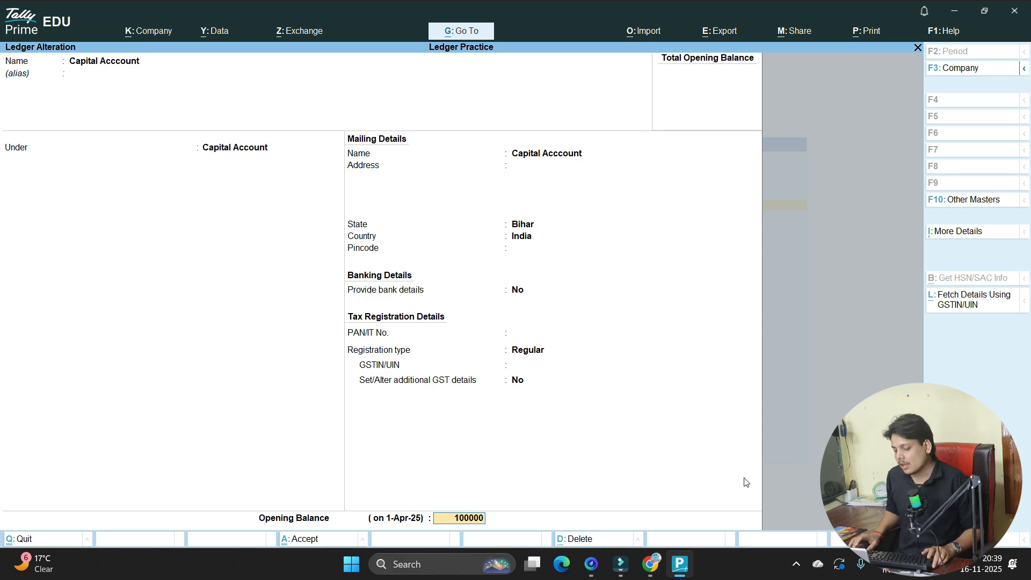
{"action": "key", "text": "Return"}
{"action": "key", "text": "Return"}
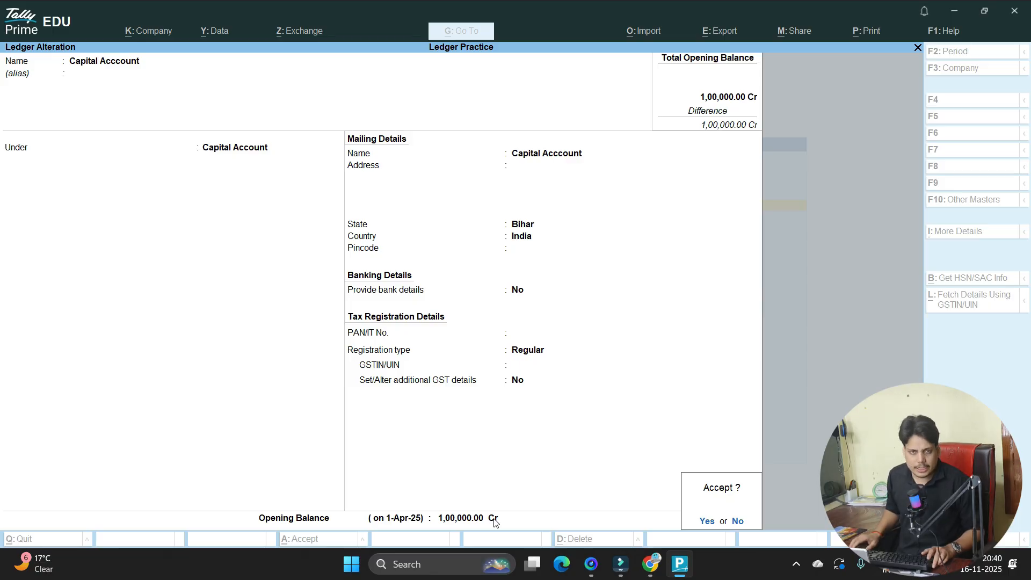
{"action": "key", "text": "Return"}
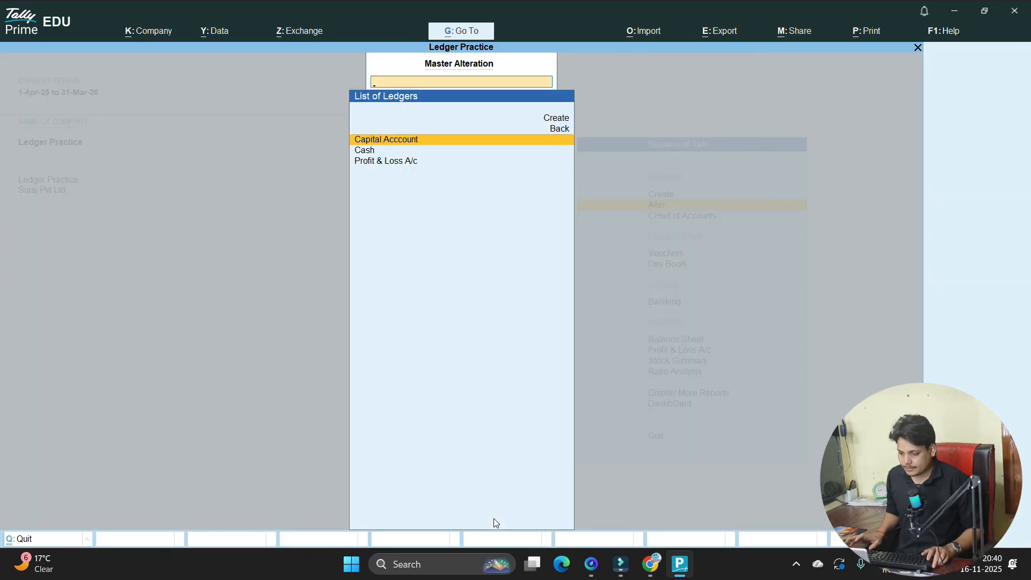
{"action": "key", "text": "Up"}
{"action": "key", "text": "Up"}
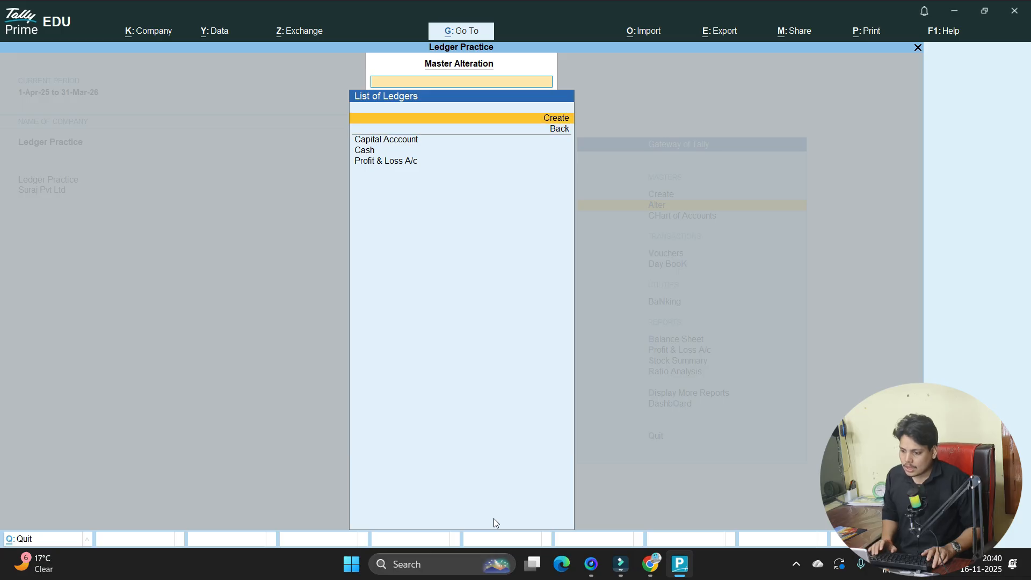
- Start a new ledger named Drawings Account, copied from row 2 of the ledger list
{"action": "key", "text": "Return"}
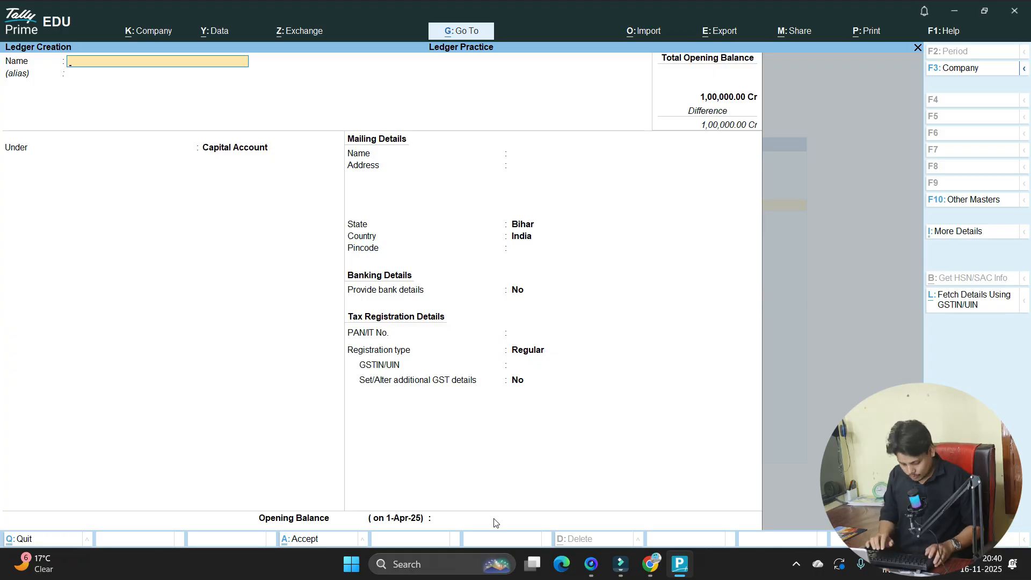
{"action": "key", "text": "alt+Tab"}
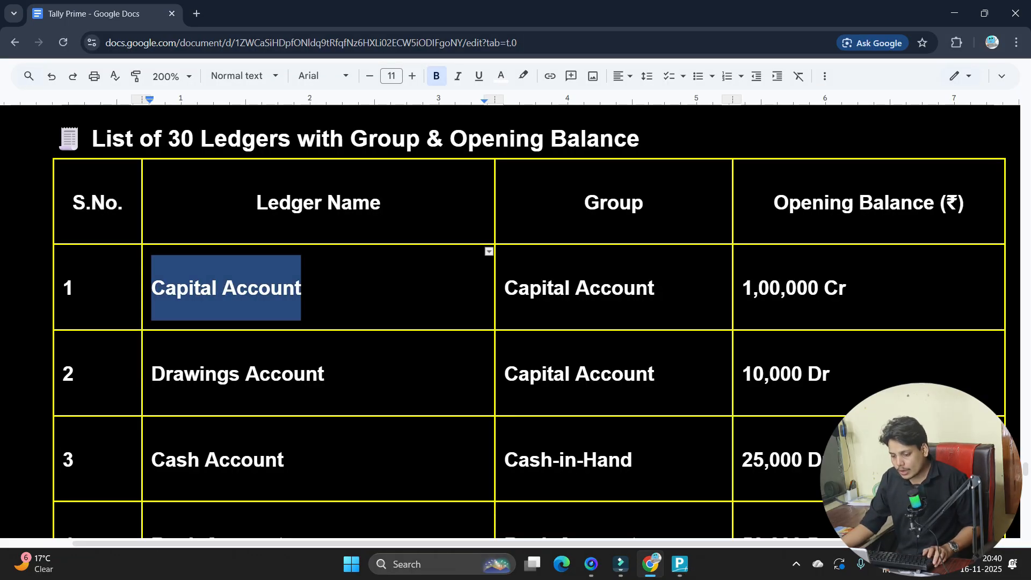
{"action": "left_click_drag", "start_coordinate": [152, 373], "coordinate": [324, 374]}
{"action": "key", "text": "ctrl+c"}
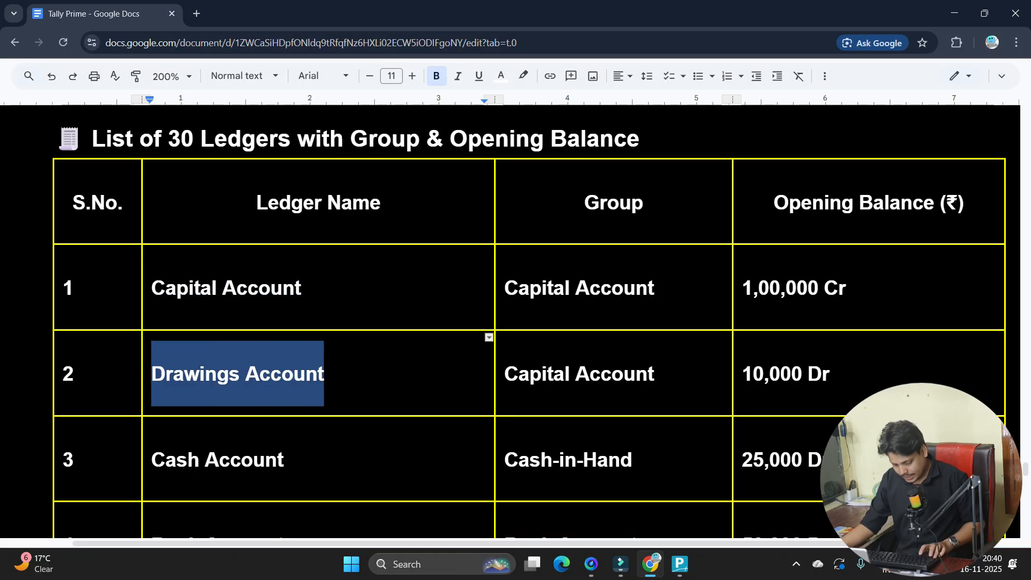
{"action": "key", "text": "alt+Tab"}
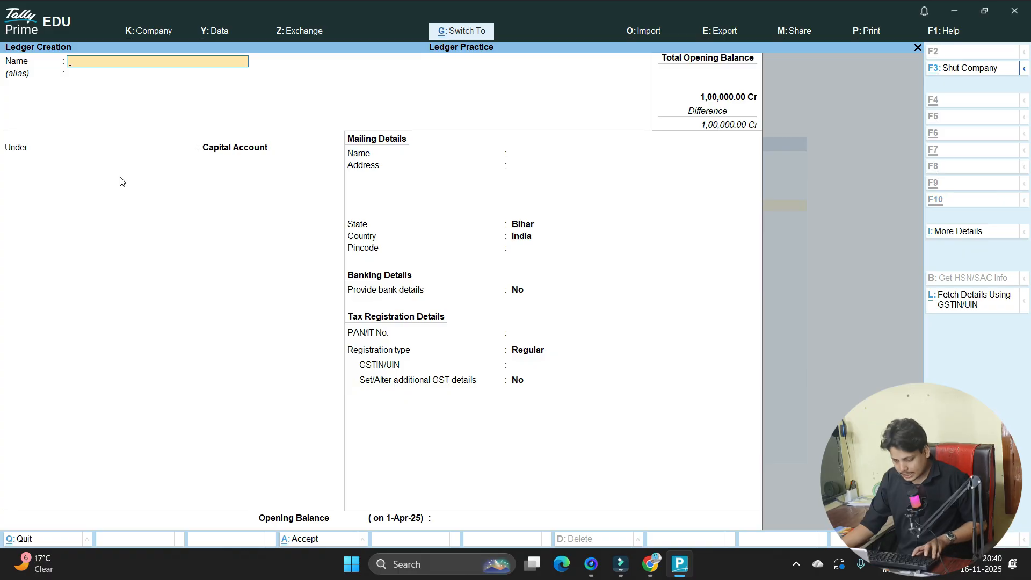
{"action": "key", "text": "ctrl+v"}
{"action": "key", "text": "Return"}
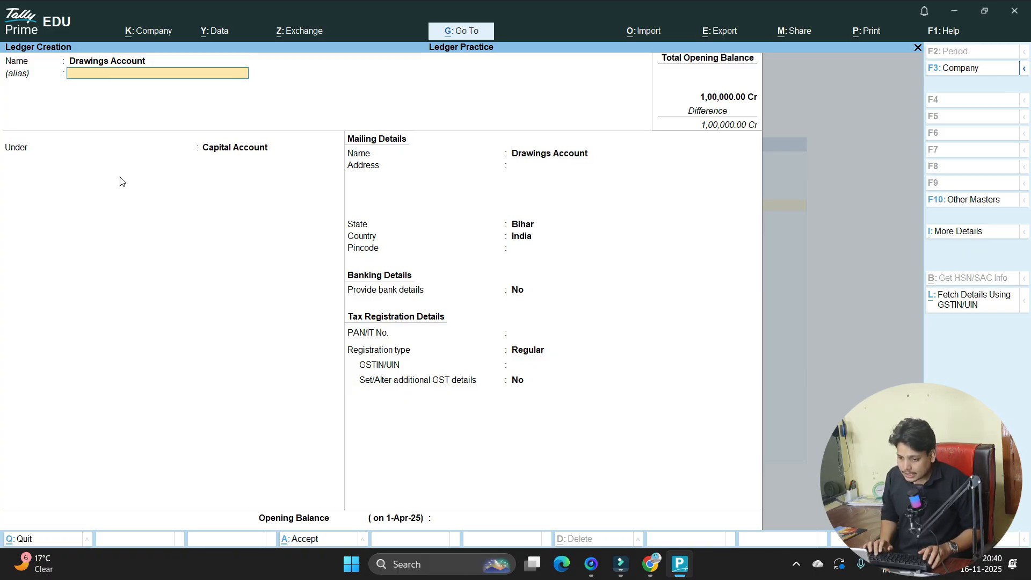
{"action": "key", "text": "Return"}
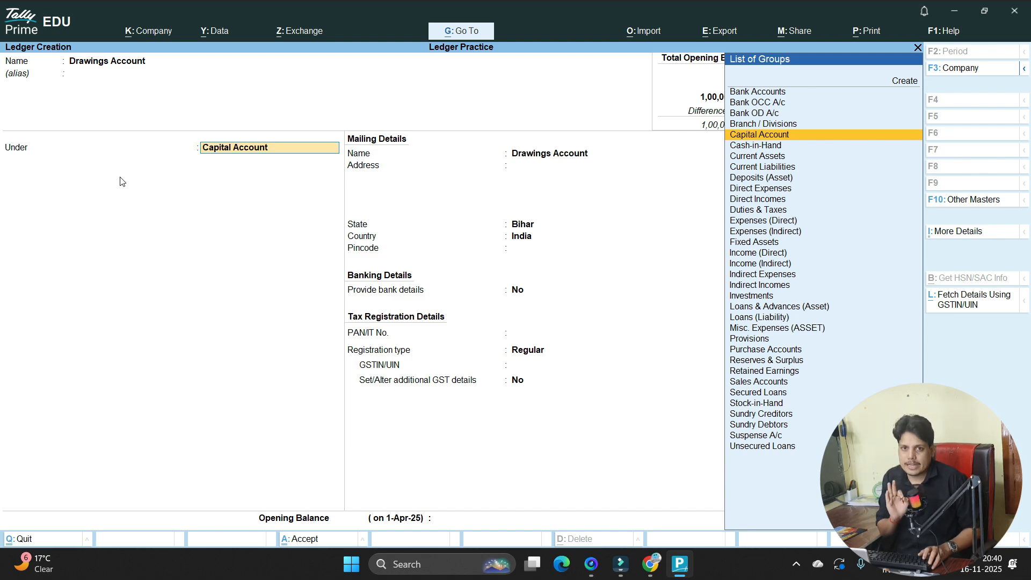
- Change row 2's balance from Dr to Cr in the document and keep Capital Account as the group
{"action": "key", "text": "alt+Tab"}
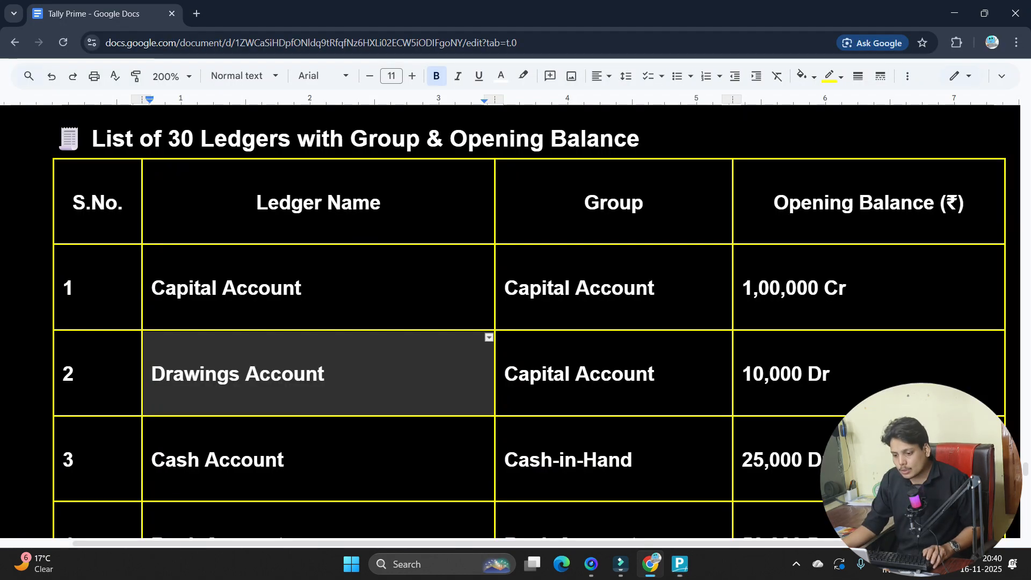
{"action": "key", "text": "alt+Tab"}
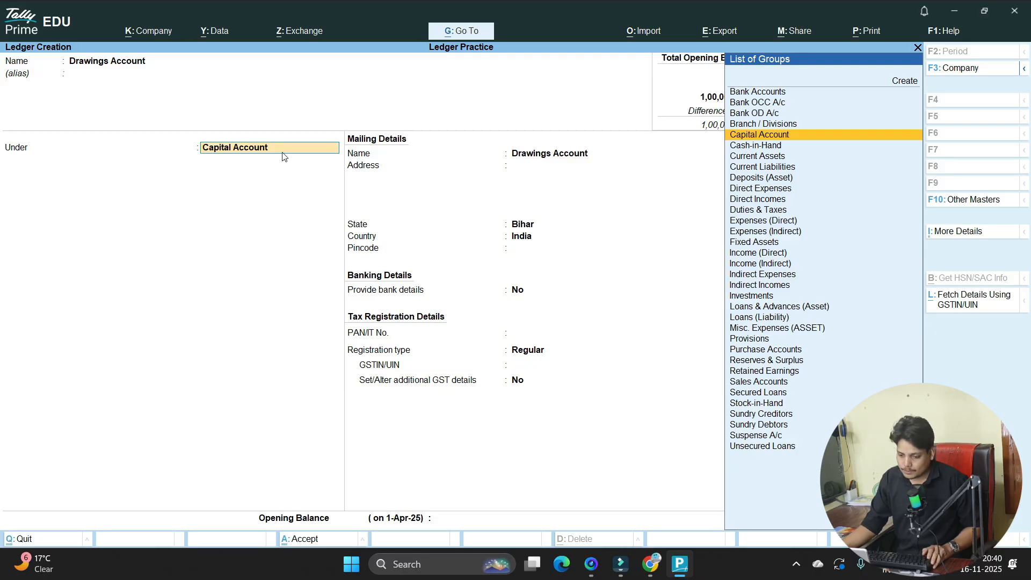
{"action": "key", "text": "ctrl+a"}
{"action": "key", "text": "alt+Tab"}
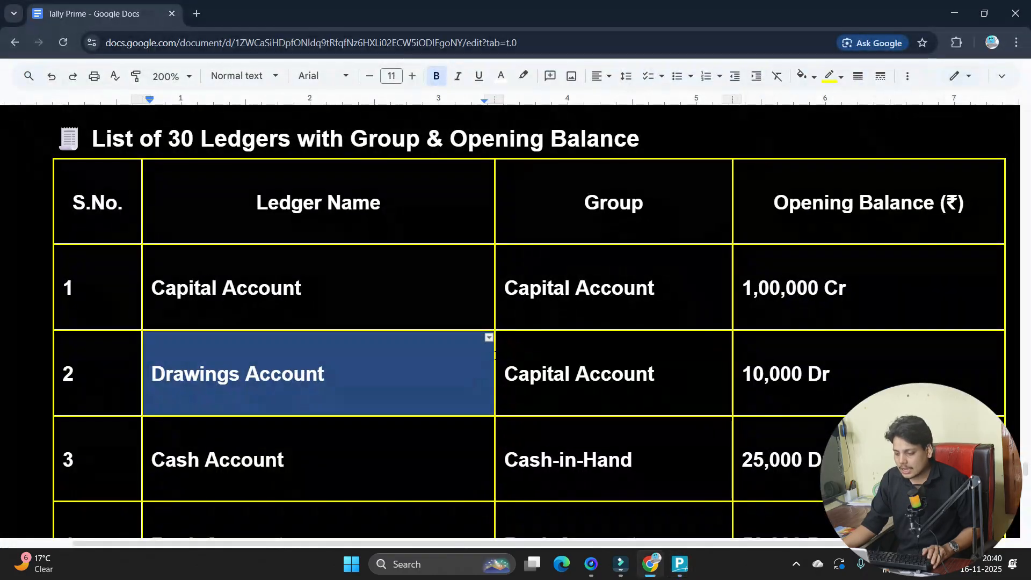
{"action": "double_click", "coordinate": [563, 370]}
{"action": "left_click_drag", "start_coordinate": [806, 373], "coordinate": [823, 374]}
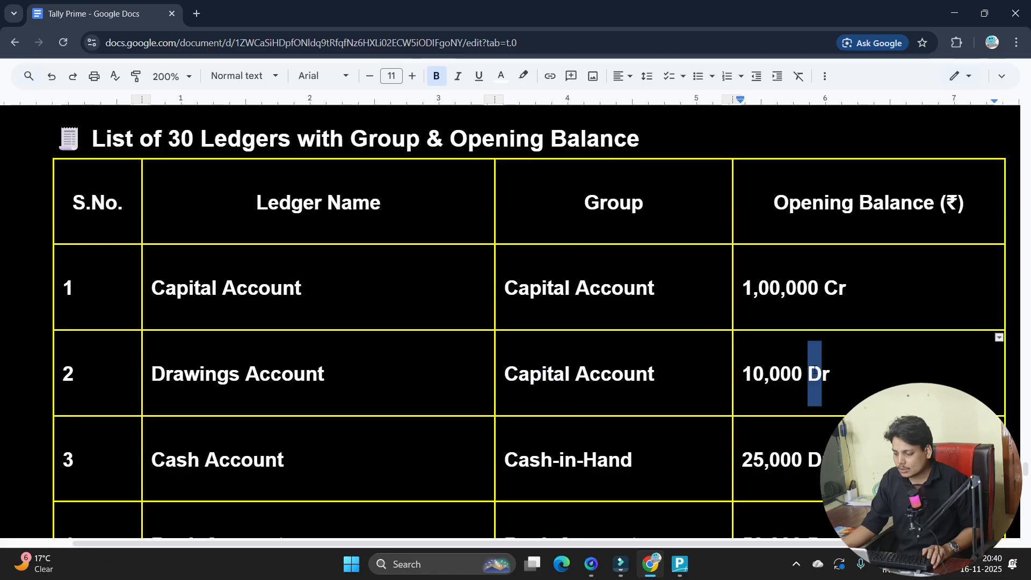
{"action": "type", "text": "C"}
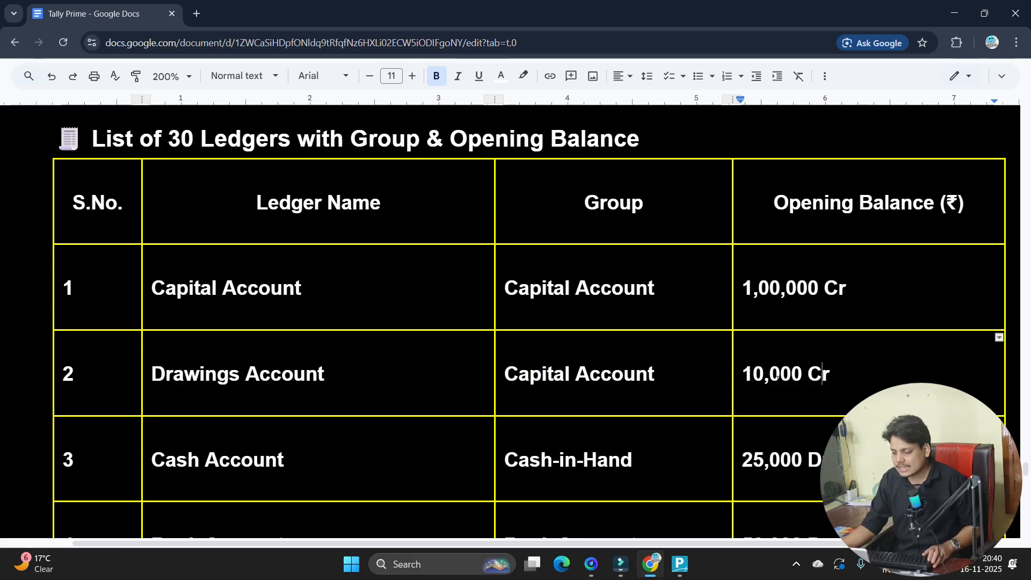
{"action": "key", "text": "alt+Tab"}
{"action": "key", "text": "Return"}
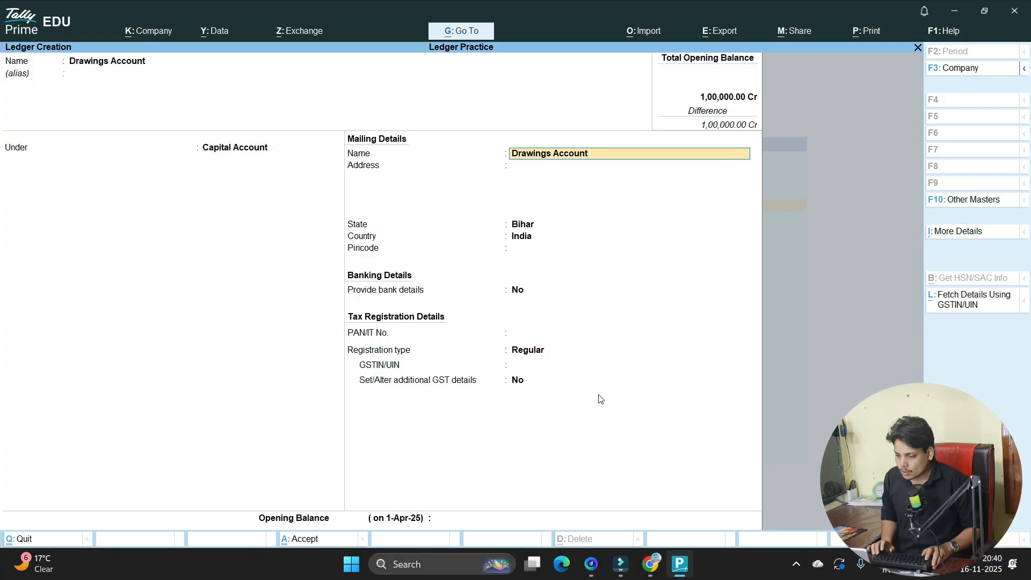
- Enter a 10,000 Cr opening balance and save the Drawings Account ledger
{"action": "key", "text": "Return"}
{"action": "key", "text": "Return"}
{"action": "key", "text": "Return"}
{"action": "key", "text": "Return"}
{"action": "key", "text": "Return"}
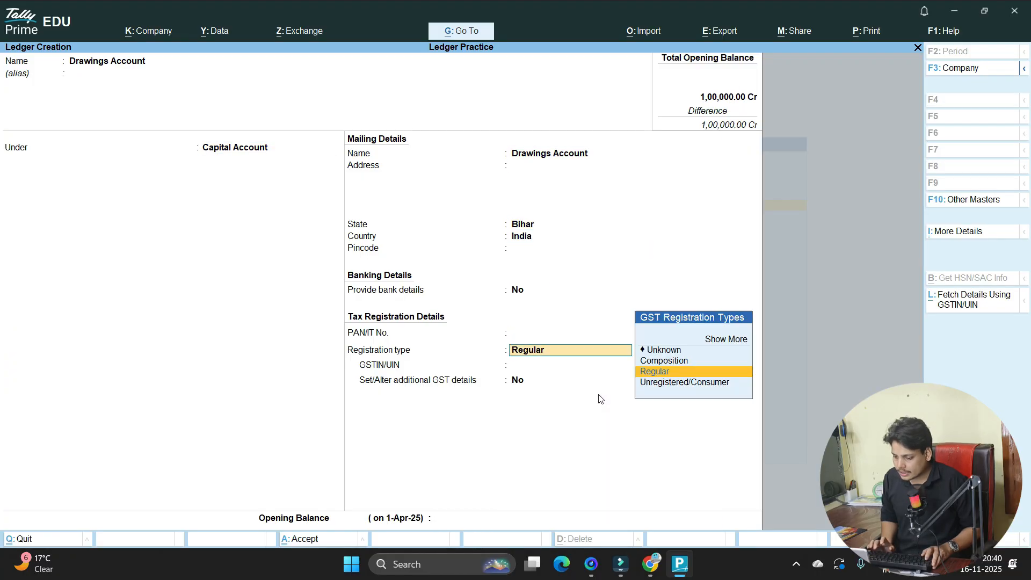
{"action": "key", "text": "Return"}
{"action": "key", "text": "Return"}
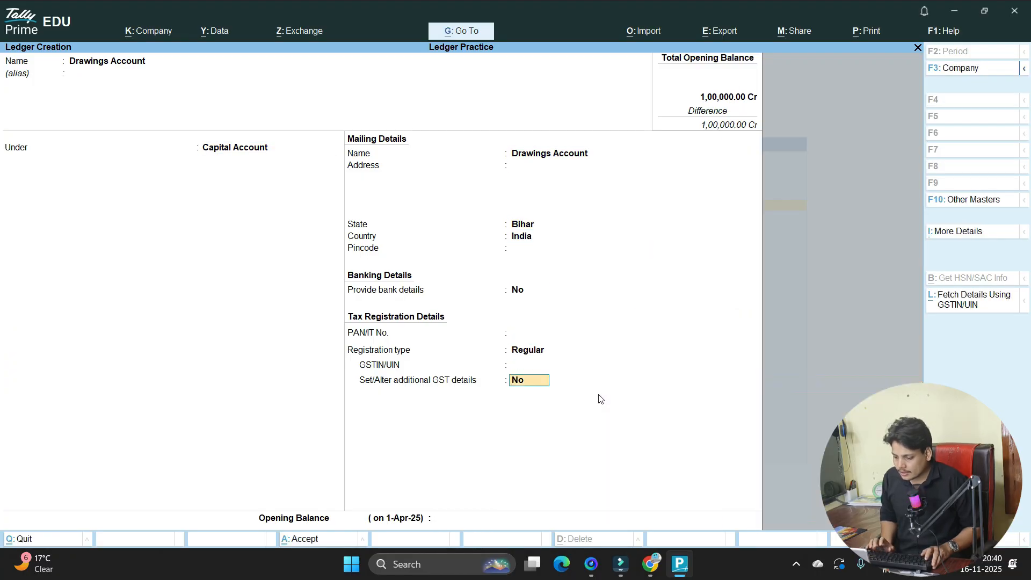
{"action": "key", "text": "Return"}
{"action": "type", "text": "10,0"}
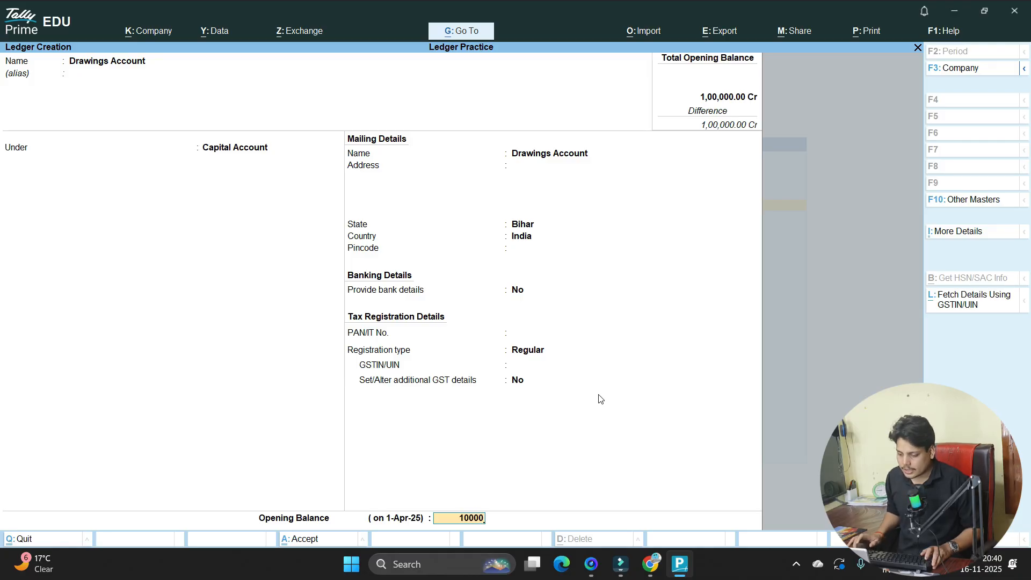
{"action": "type", "text": "00"}
{"action": "key", "text": "Return"}
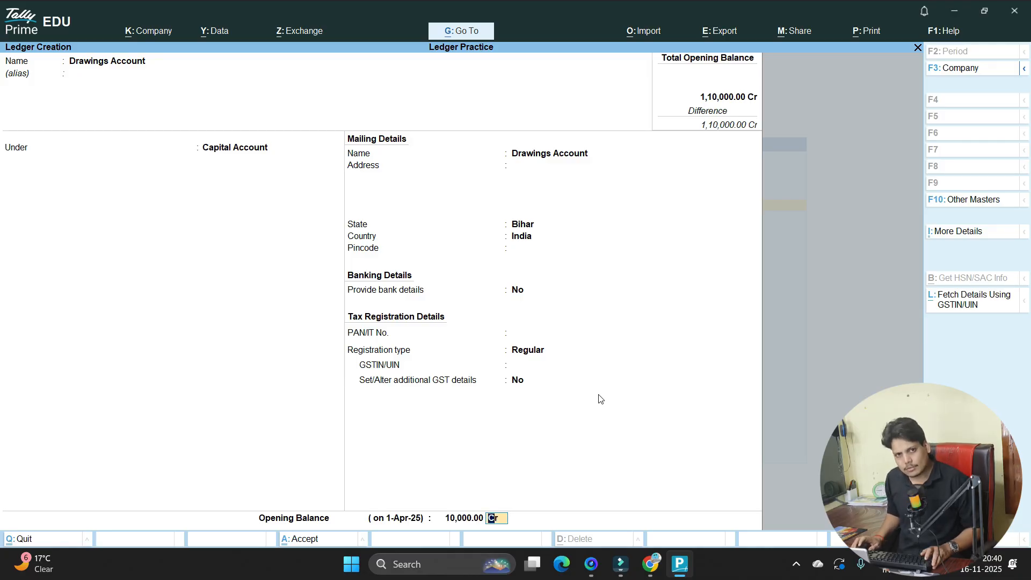
{"action": "key", "text": "Return"}
{"action": "key", "text": "Return"}
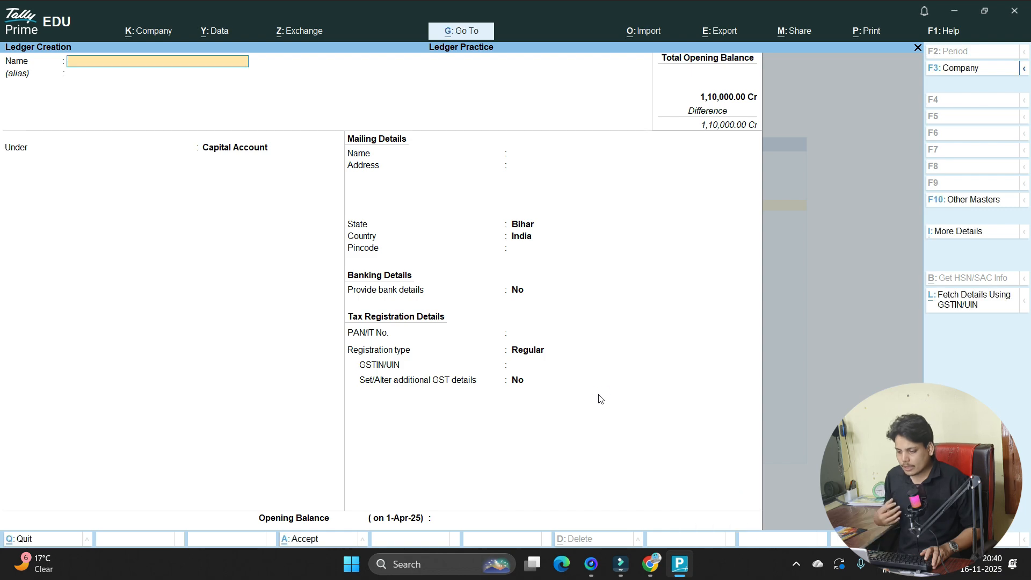
- Quit ledger creation and open the existing Cash ledger for alteration
{"action": "key", "text": "alt+Tab"}
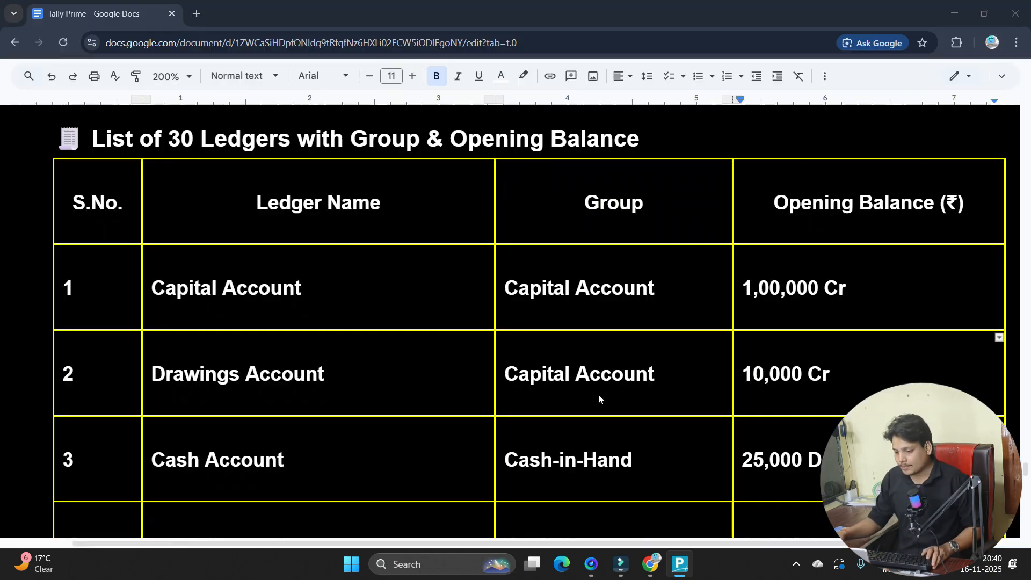
{"action": "scroll", "coordinate": [528, 323], "scroll_direction": "down", "scroll_amount": 3}
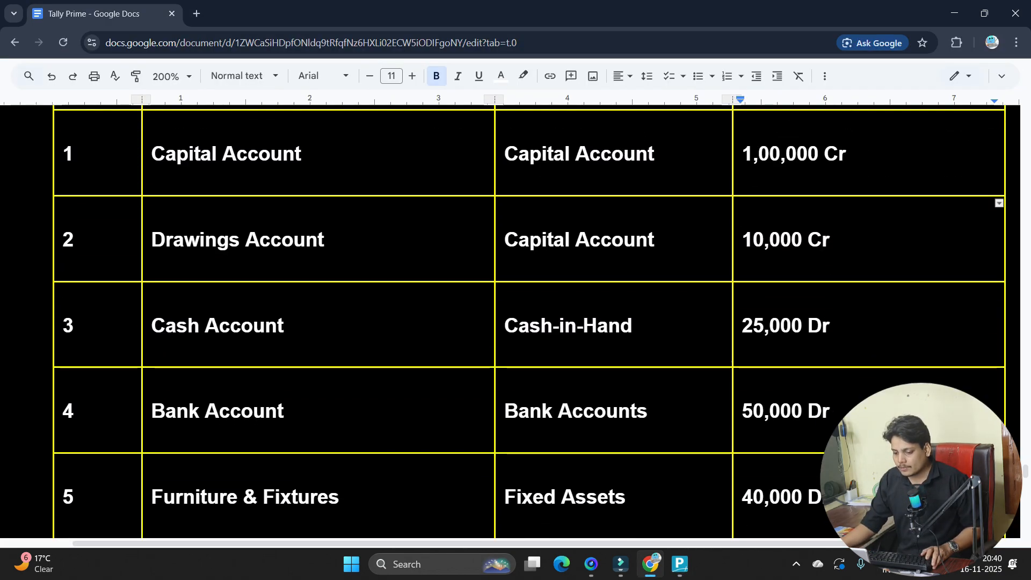
{"action": "left_click_drag", "start_coordinate": [151, 326], "coordinate": [299, 329]}
{"action": "key", "text": "alt+Tab"}
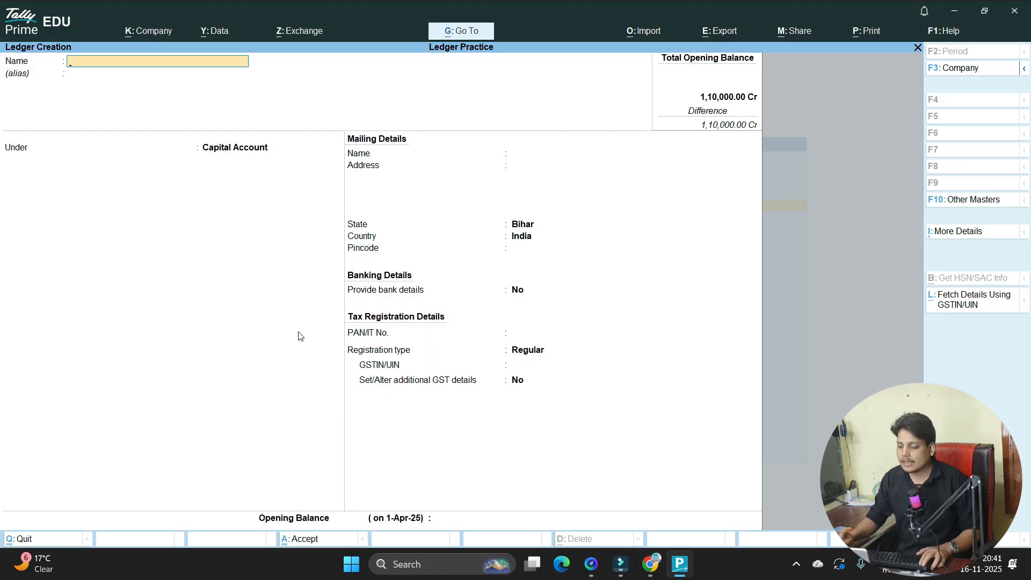
{"action": "key", "text": "Escape"}
{"action": "key", "text": "y"}
{"action": "key", "text": "Down"}
{"action": "key", "text": "Down"}
{"action": "key", "text": "Down"}
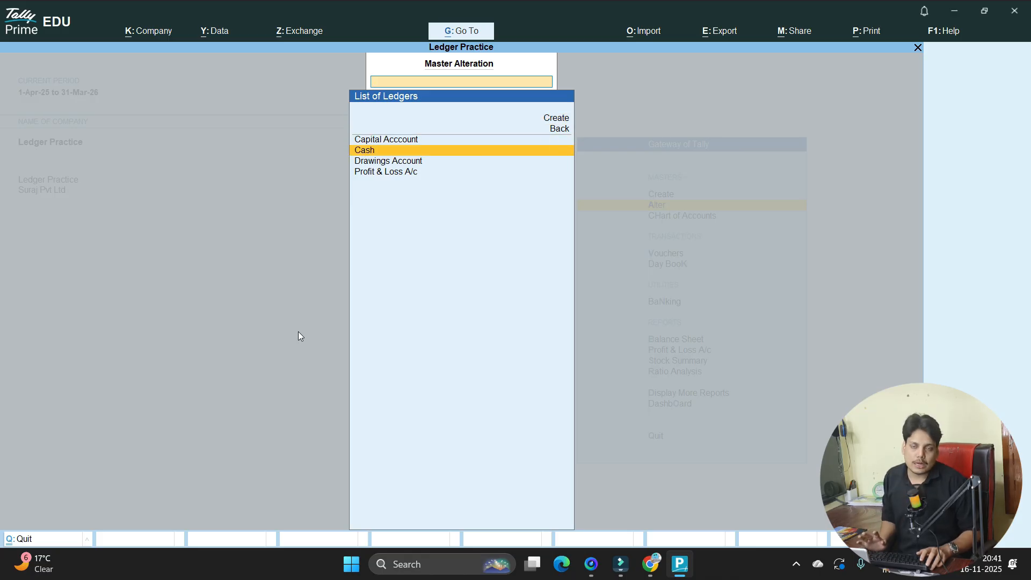
{"action": "key", "text": "alt+Tab"}
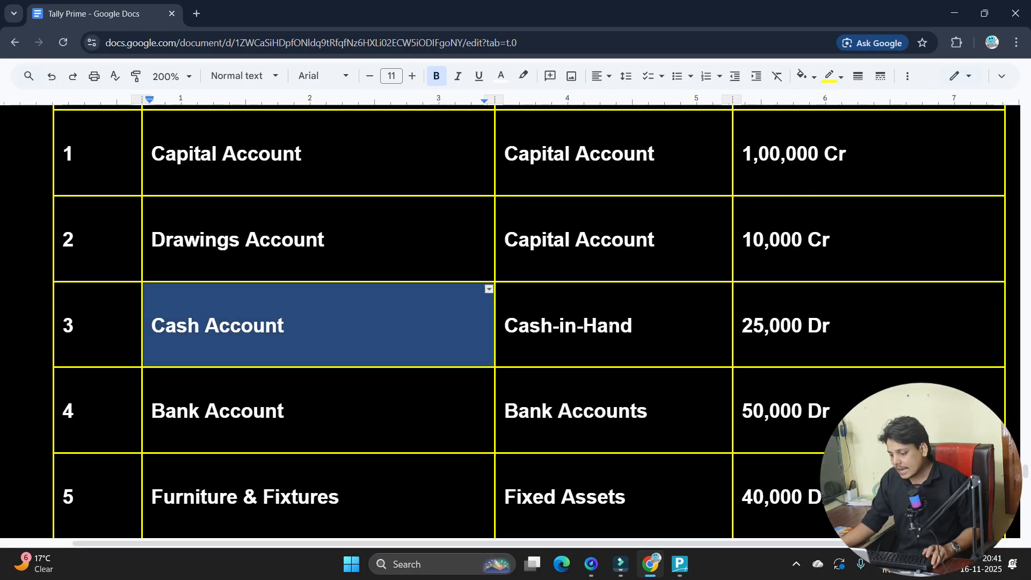
{"action": "key", "text": "alt+Tab"}
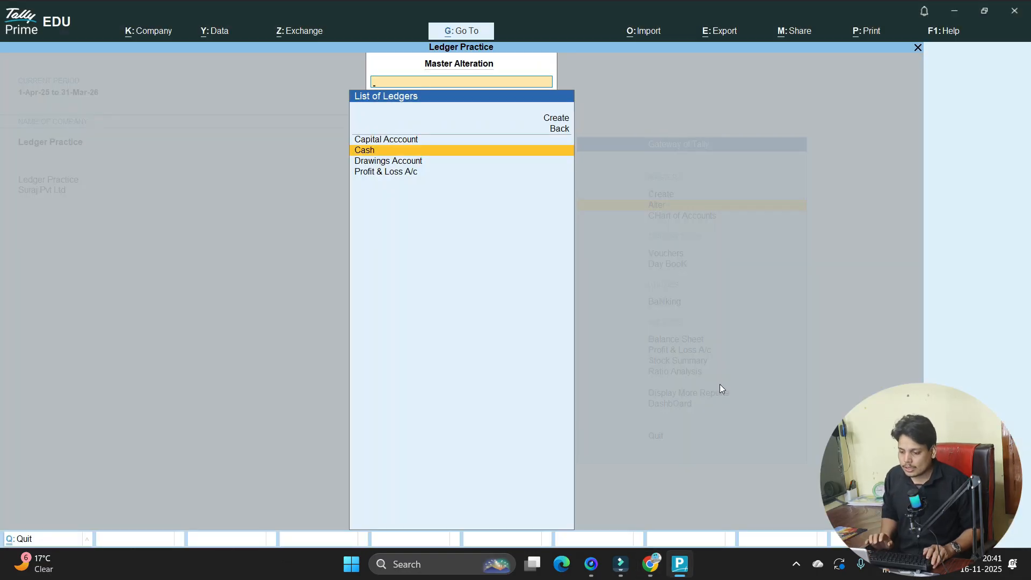
{"action": "key", "text": "Return"}
- Keep Cash under Cash-in-Hand and save it with a 25,000 Dr opening balance
{"action": "key", "text": "Return"}
{"action": "key", "text": "Return"}
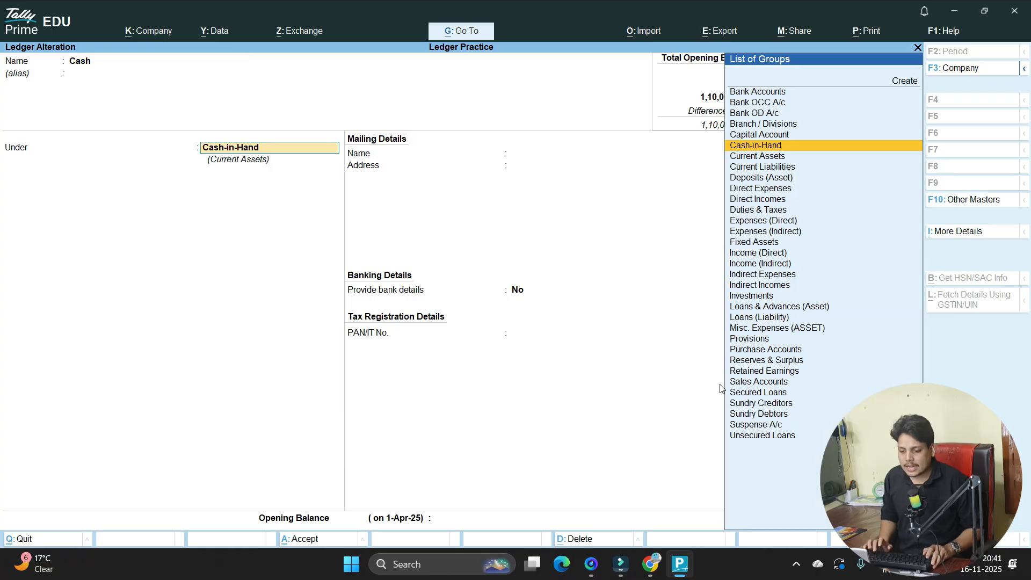
{"action": "key", "text": "Return"}
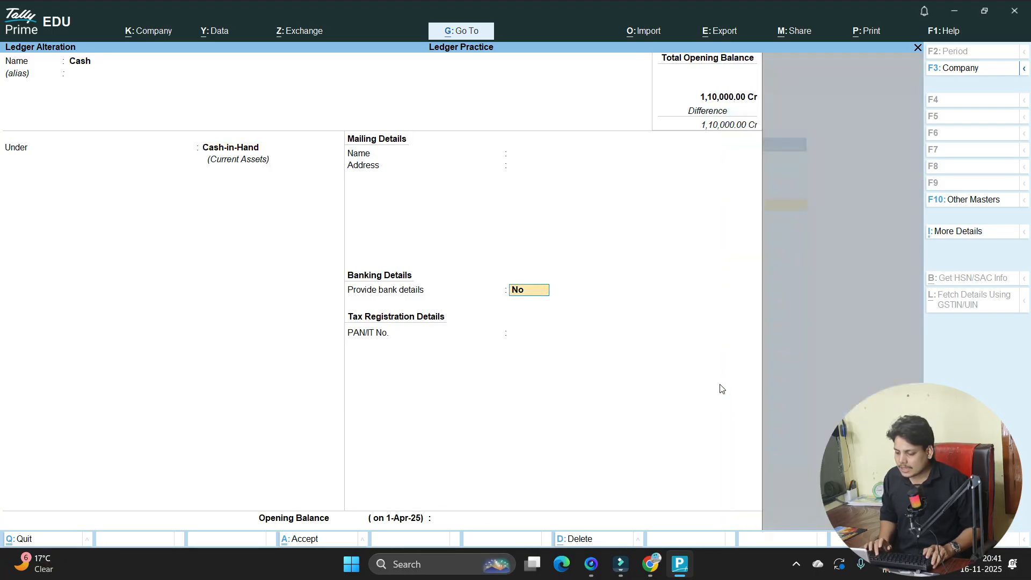
{"action": "key", "text": "Return"}
{"action": "type", "text": "25000"}
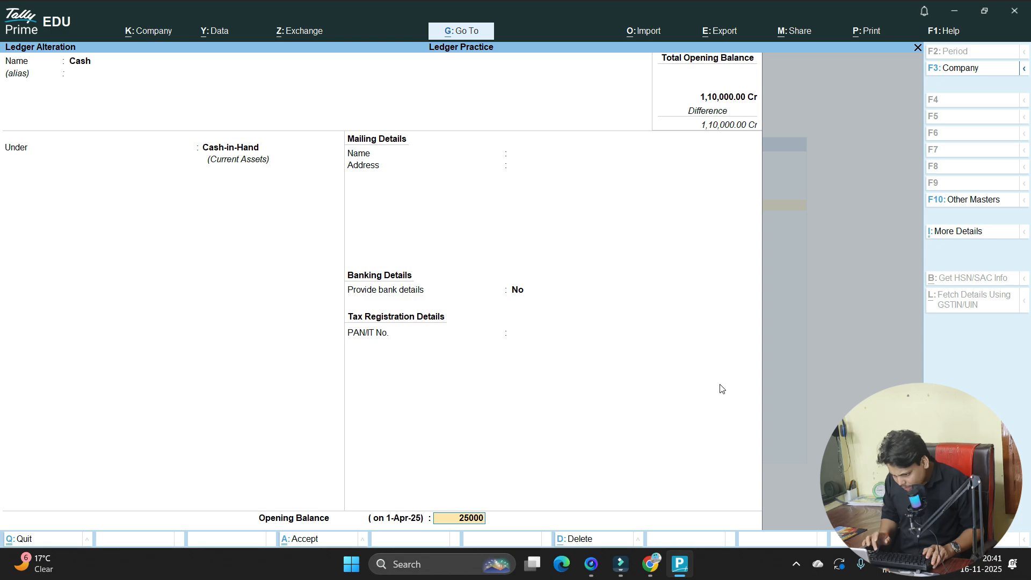
{"action": "key", "text": "Return"}
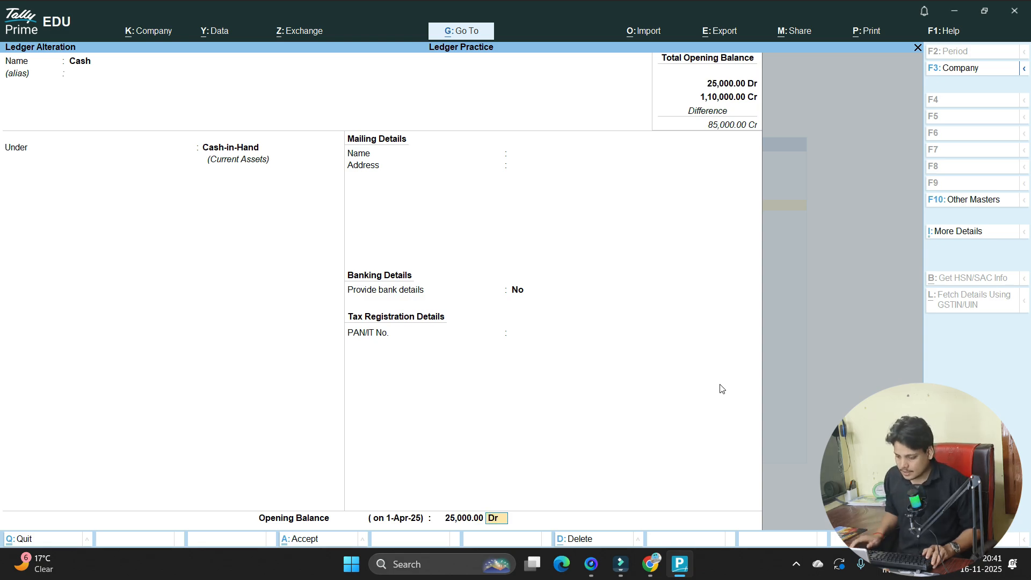
{"action": "key", "text": "Return"}
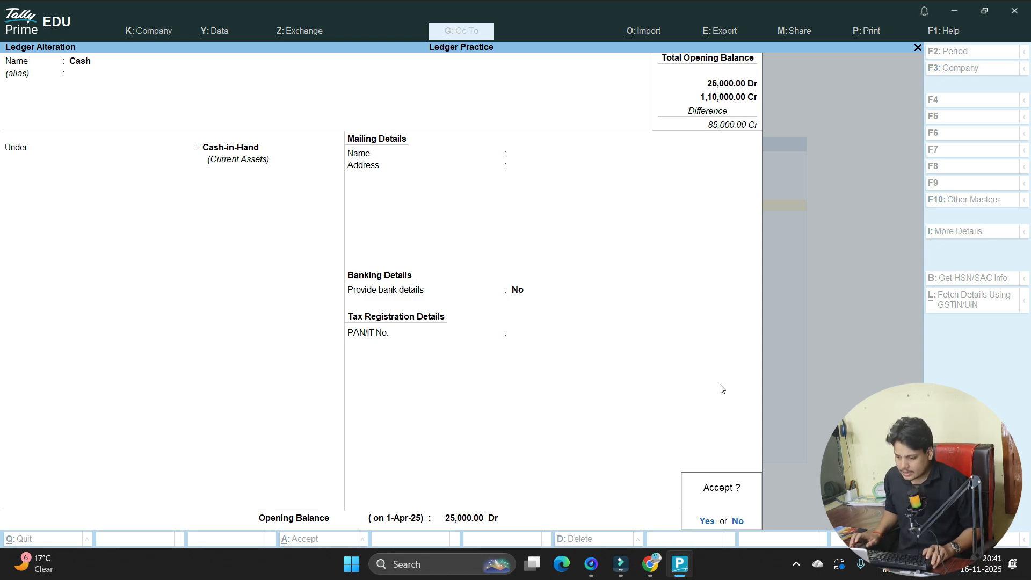
{"action": "key", "text": "Return"}
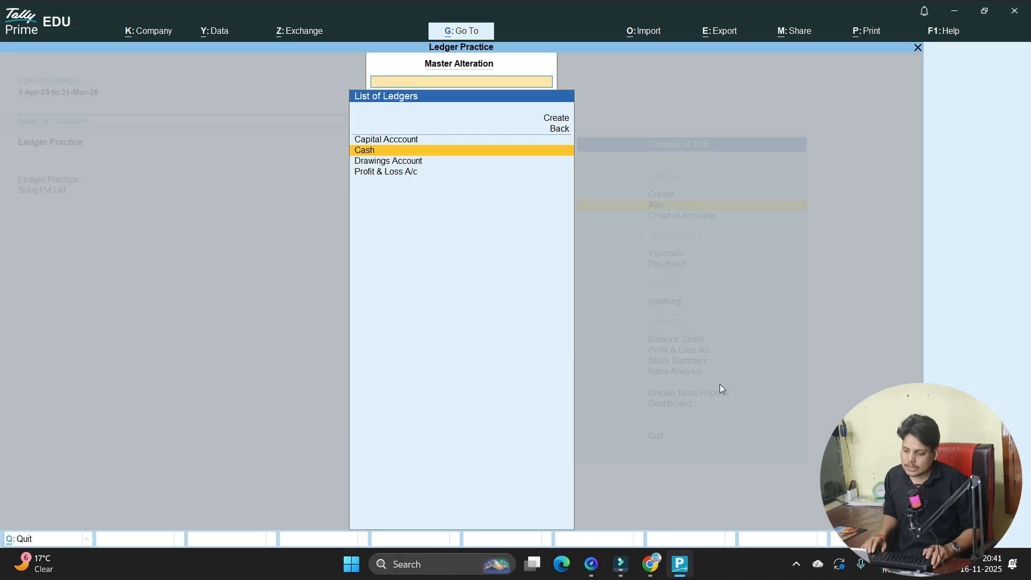
{"action": "key", "text": "Up"}
{"action": "key", "text": "Up"}
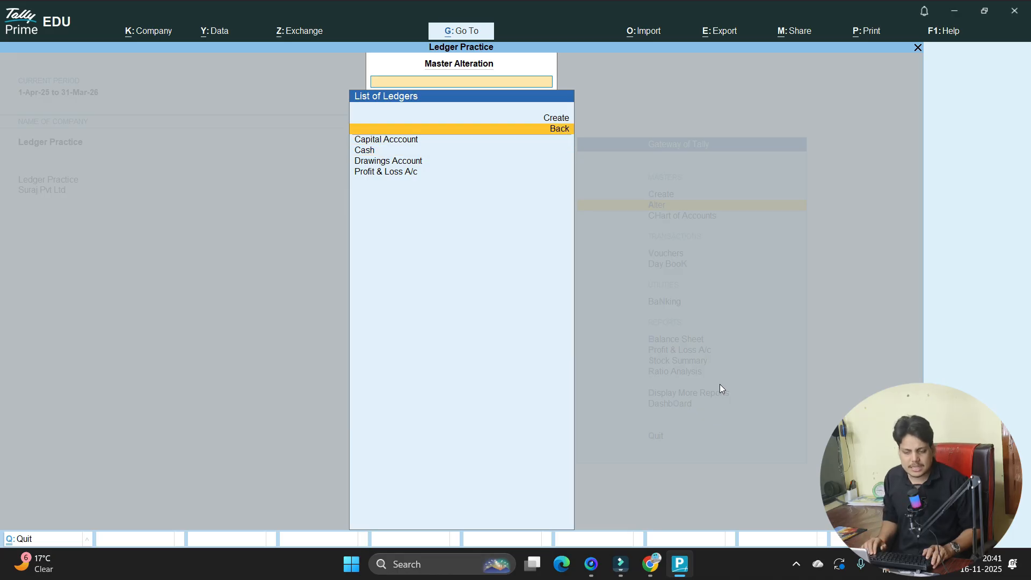
{"action": "key", "text": "alt+Tab"}
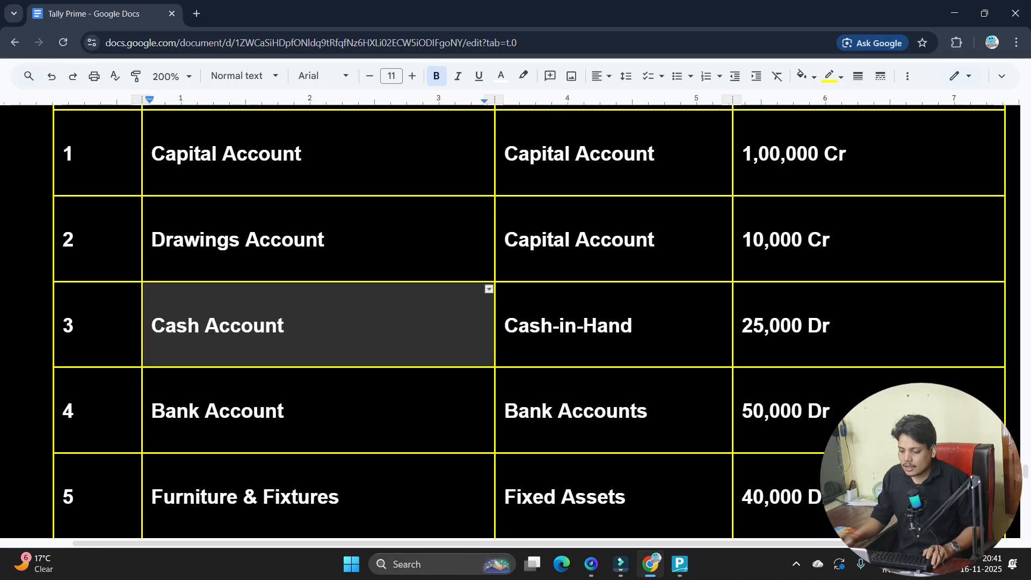
- Replace 'Bank' with 'SBI' in row 4 so the document reads SBI Account
{"action": "scroll", "coordinate": [232, 277], "scroll_direction": "down", "scroll_amount": 3}
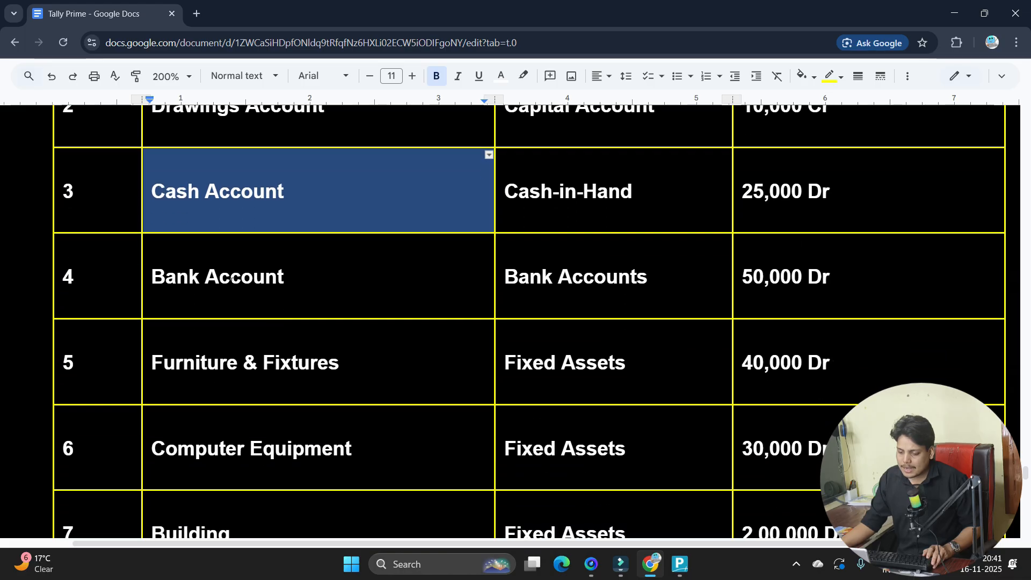
{"action": "double_click", "coordinate": [178, 274]}
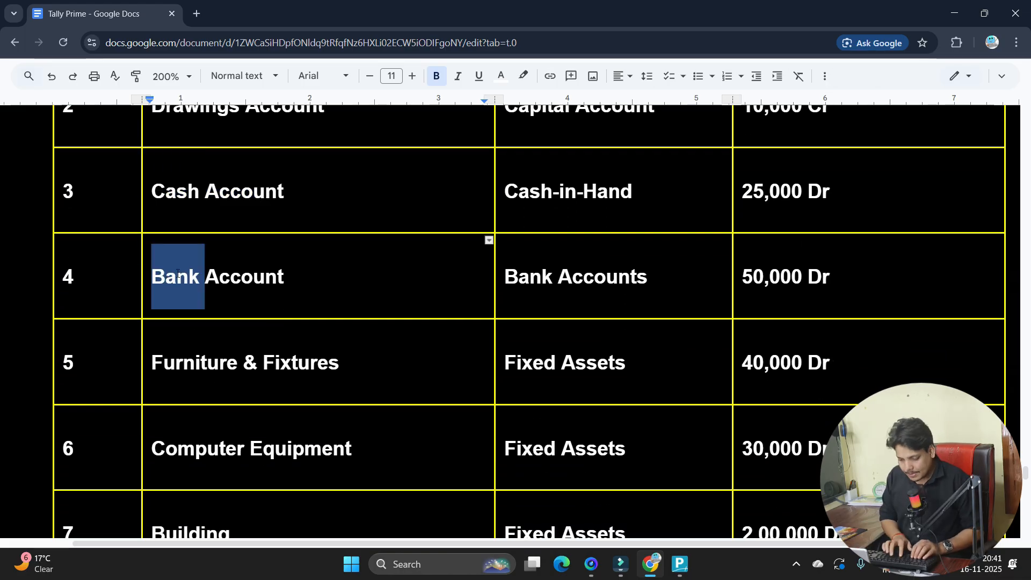
{"action": "type", "text": "SBI"}
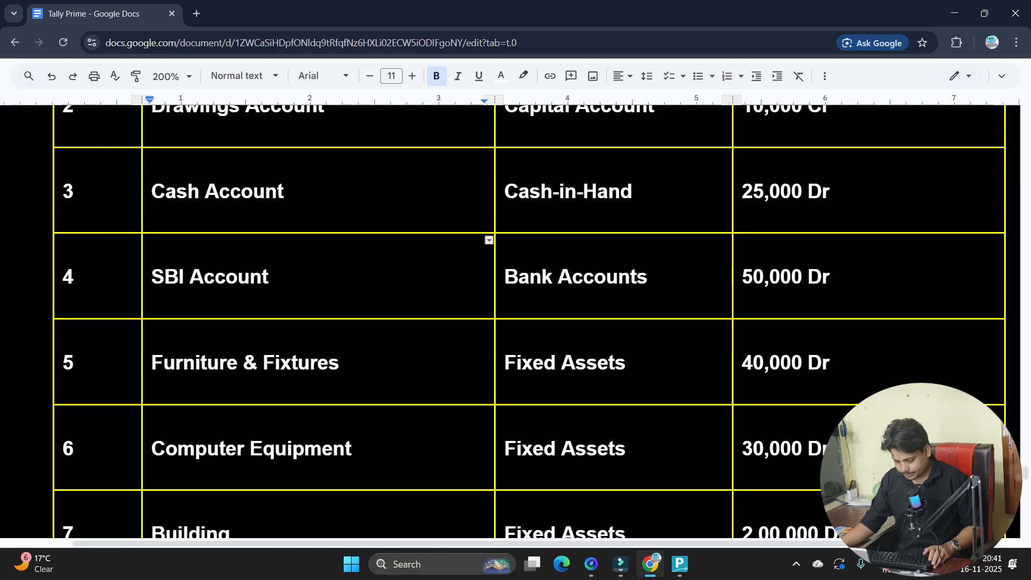
{"action": "key", "text": "alt+Tab"}
- Create a new ledger named State Bank of India AC with the alias SBI
{"action": "key", "text": "Up"}
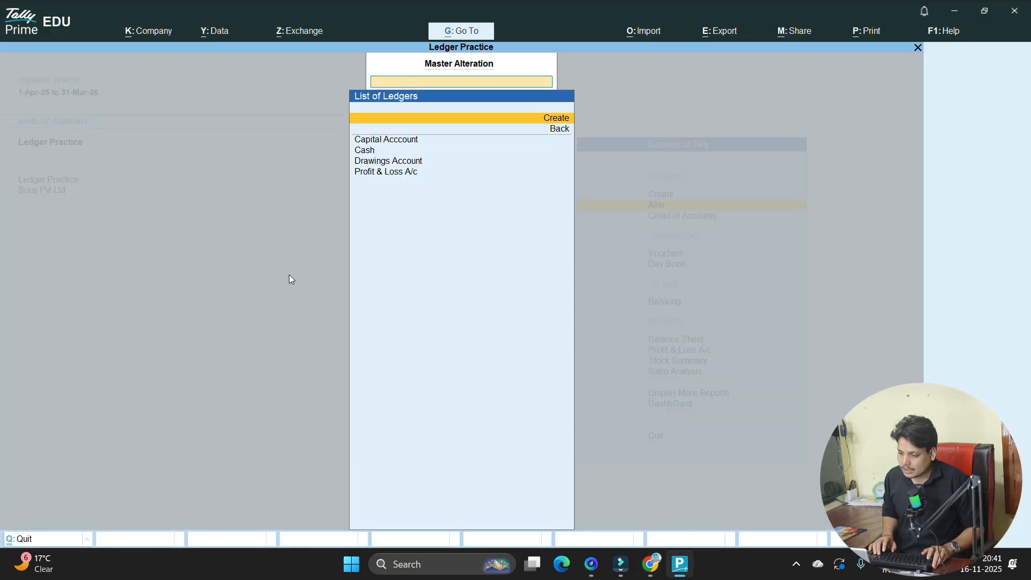
{"action": "key", "text": "Return"}
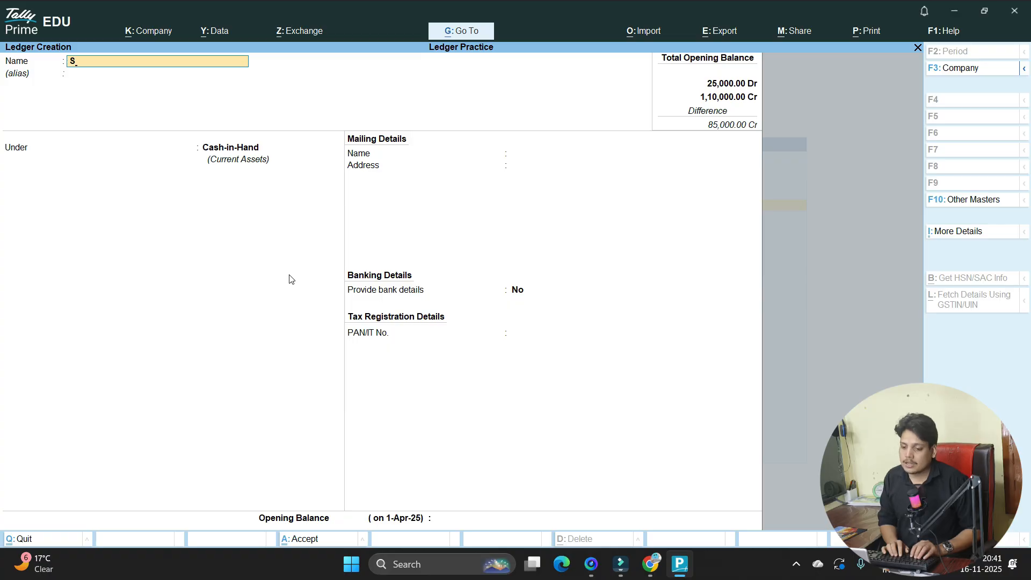
{"action": "type", "text": "State Ba"}
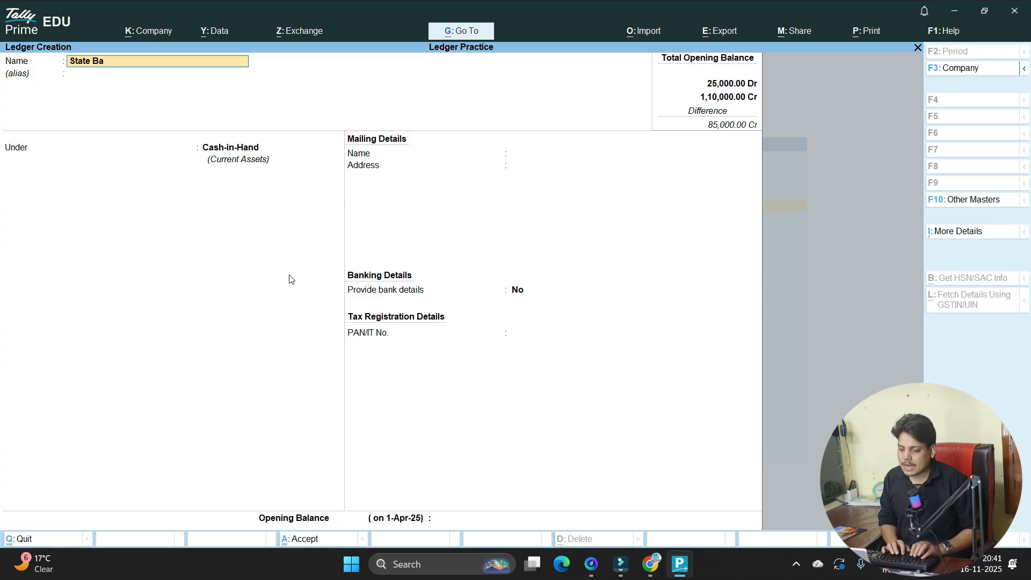
{"action": "type", "text": "nk of India AC"}
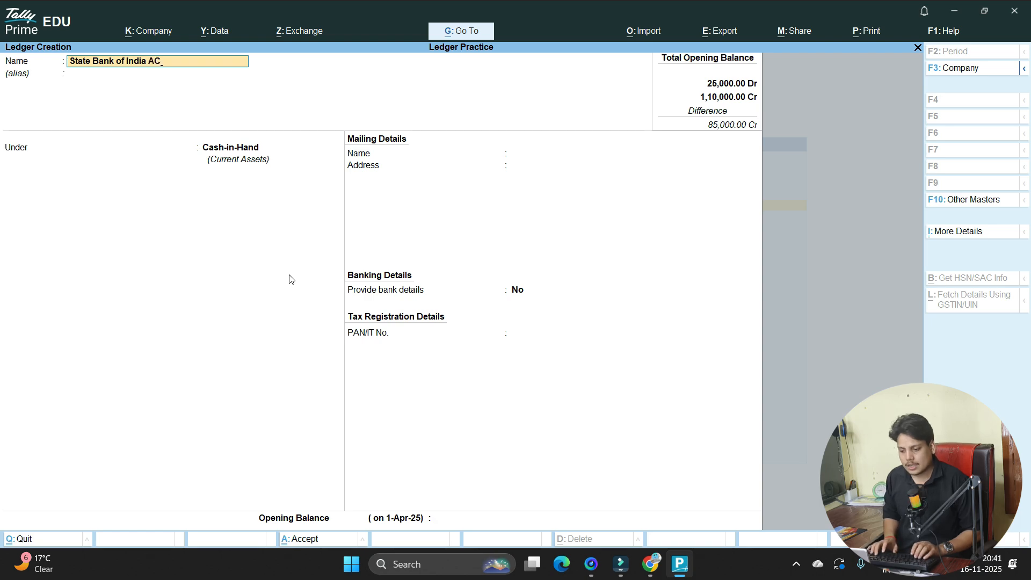
{"action": "key", "text": "Return"}
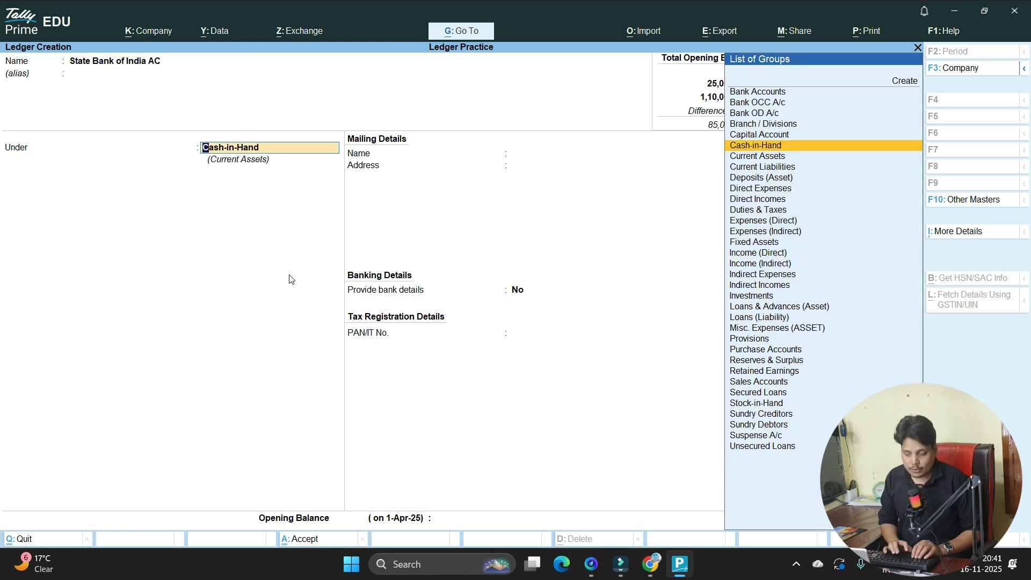
{"action": "key", "text": "BackSpace"}
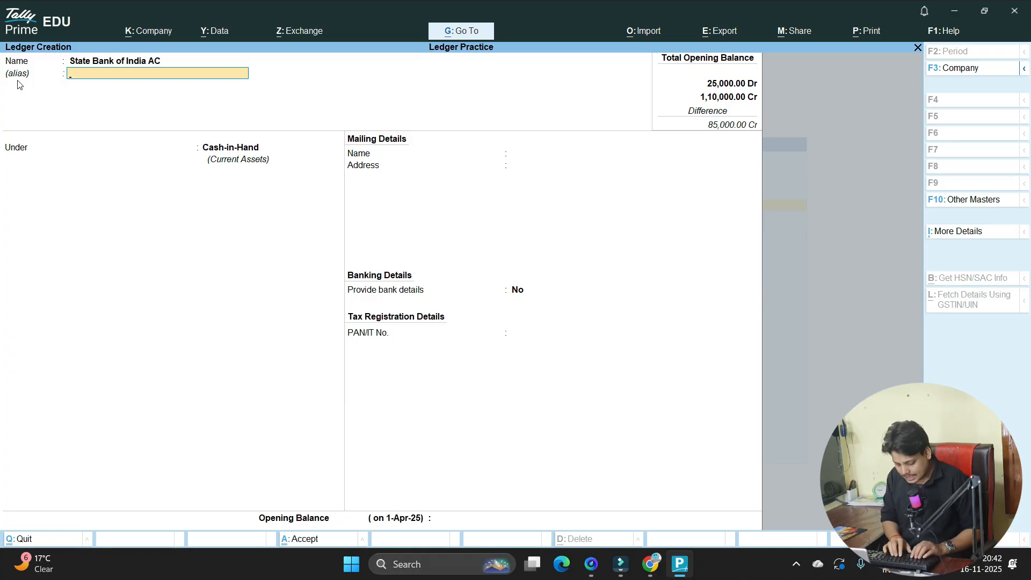
{"action": "type", "text": "SBI"}
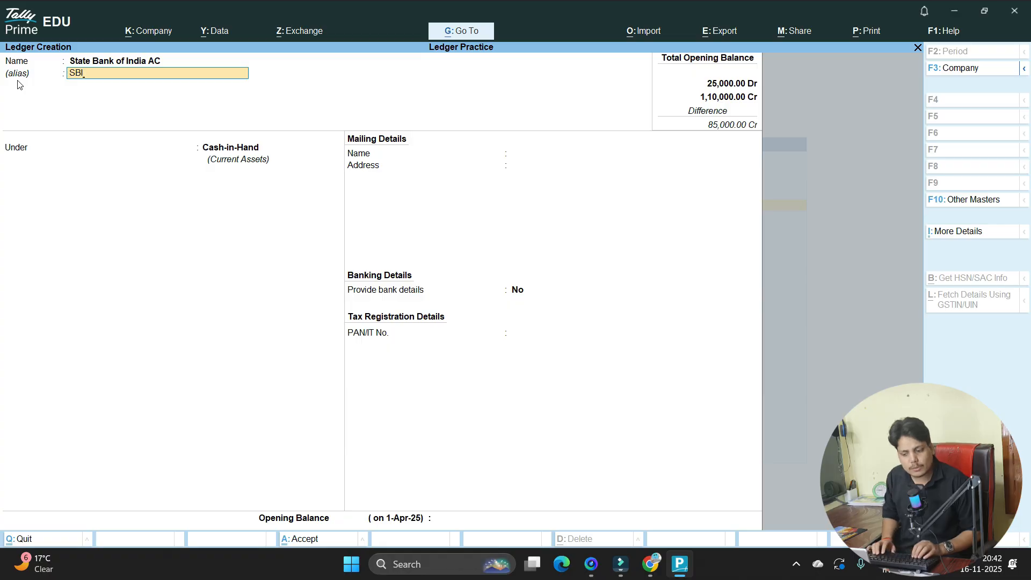
{"action": "key", "text": "Return"}
{"action": "key", "text": "Return"}
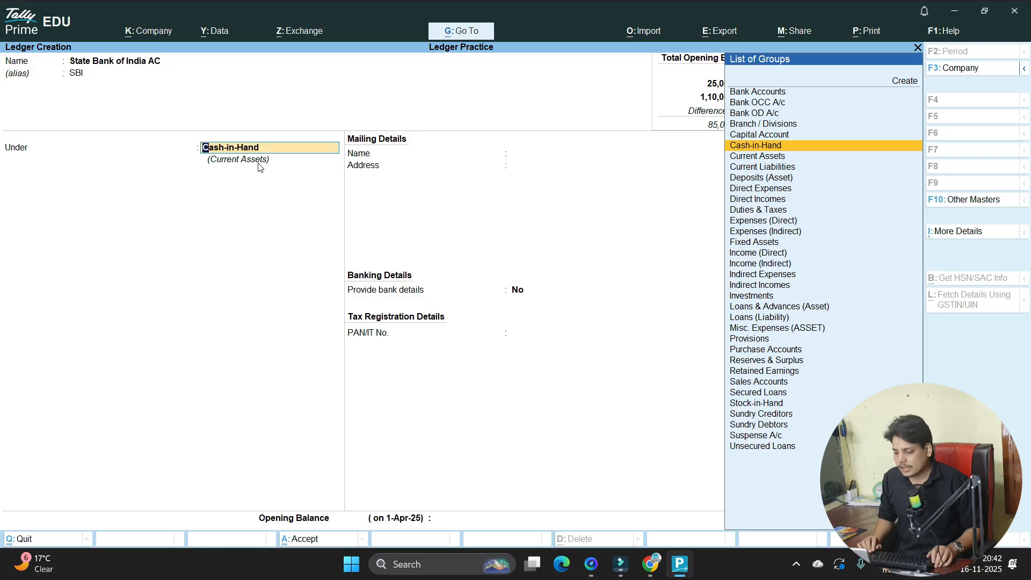
- Set the State Bank of India AC ledger's group to Bank Accounts
{"action": "key", "text": "Up"}
{"action": "key", "text": "Up"}
{"action": "key", "text": "Up"}
{"action": "key", "text": "Up"}
{"action": "key", "text": "Up"}
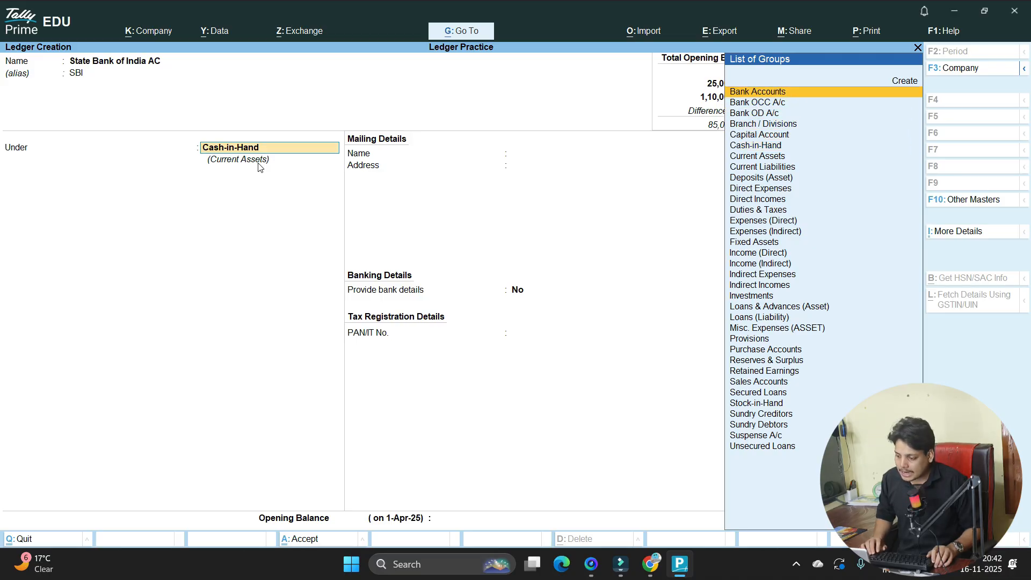
{"action": "key", "text": "Return"}
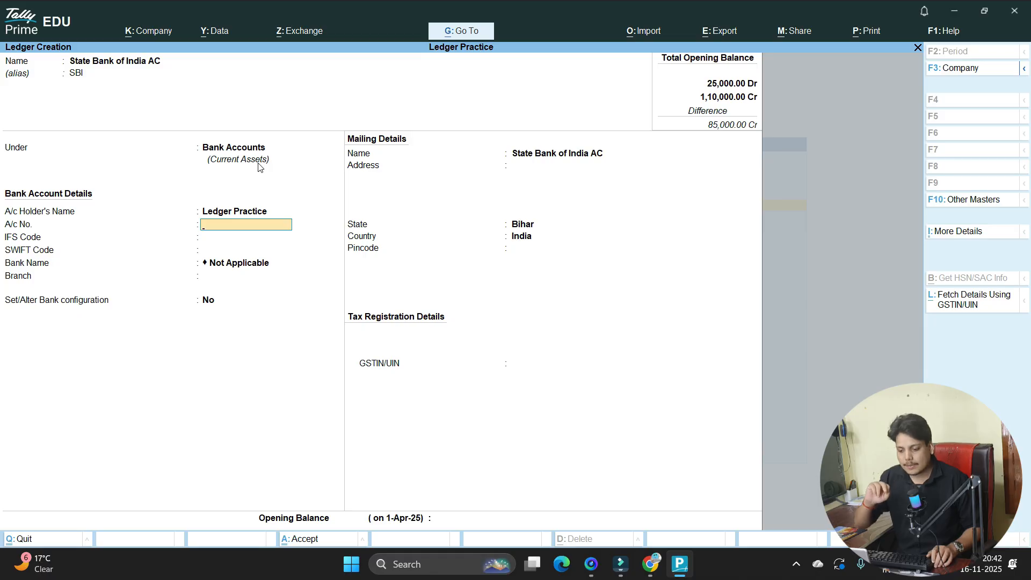
{"action": "key", "text": "BackSpace"}
{"action": "key", "text": "BackSpace"}
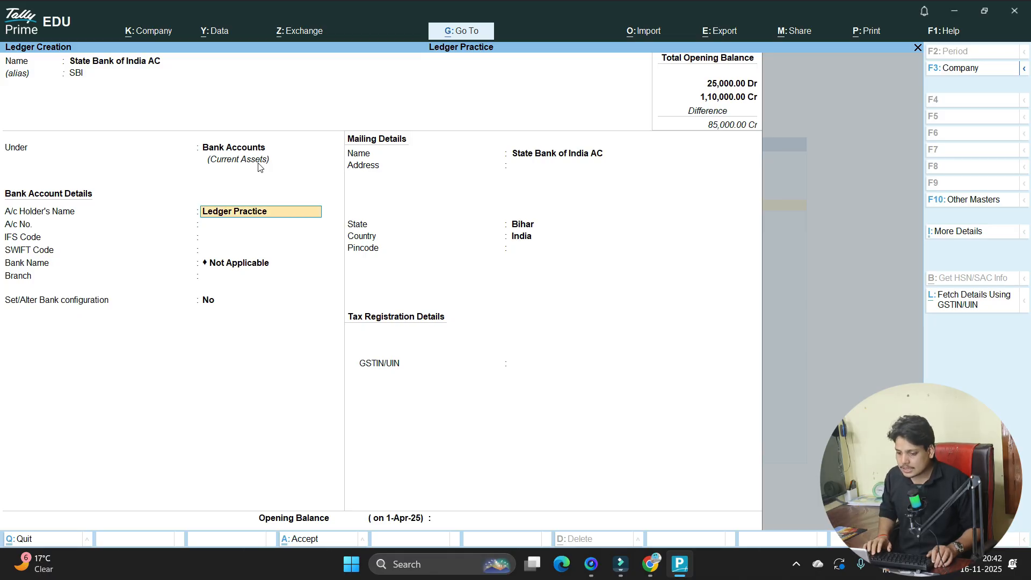
{"action": "key", "text": "Down"}
{"action": "key", "text": "Down"}
{"action": "key", "text": "Down"}
{"action": "key", "text": "Down"}
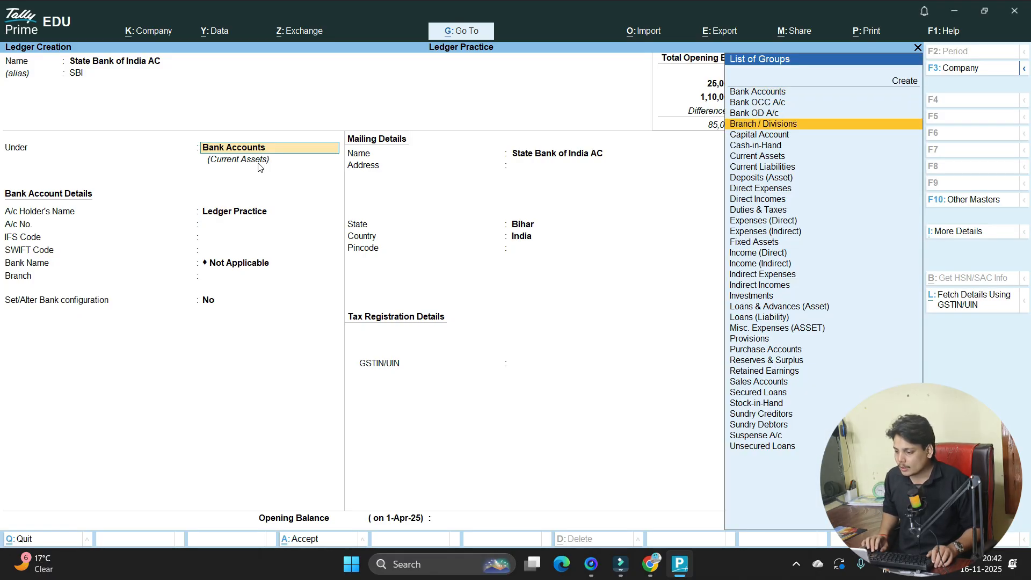
{"action": "key", "text": "Return"}
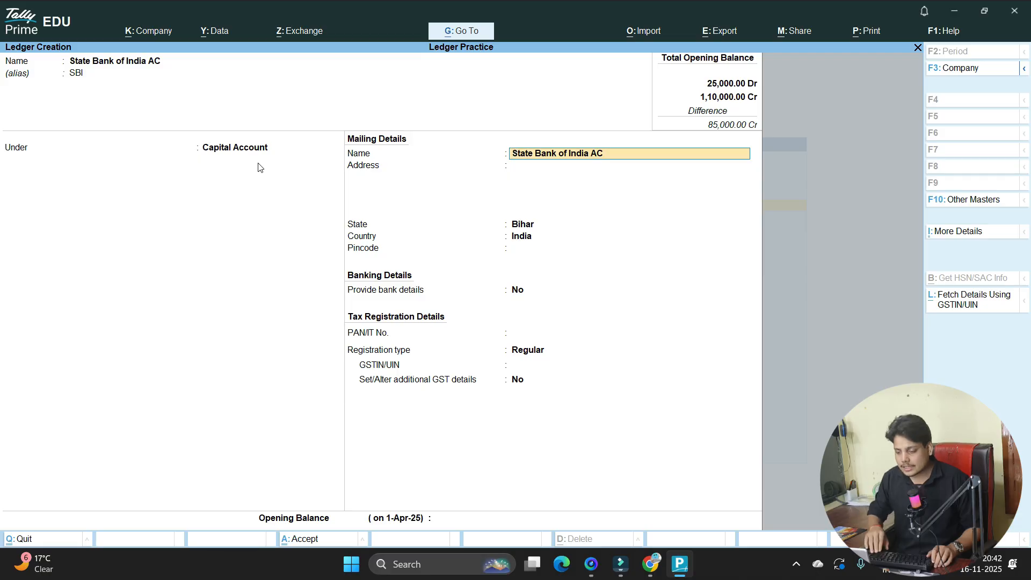
{"action": "key", "text": "BackSpace"}
{"action": "key", "text": "Up"}
{"action": "key", "text": "Up"}
{"action": "key", "text": "Up"}
{"action": "key", "text": "Up"}
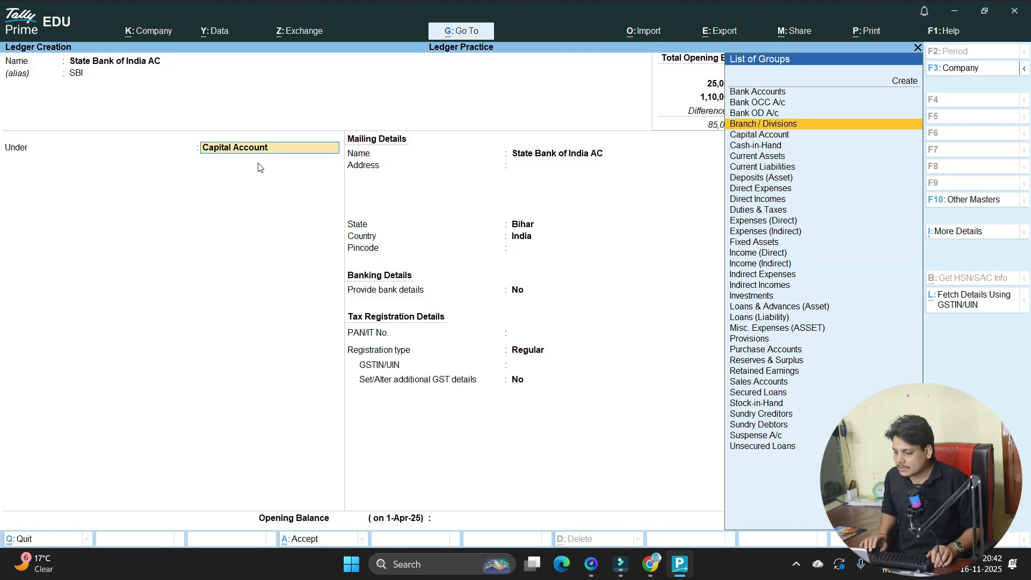
{"action": "key", "text": "Return"}
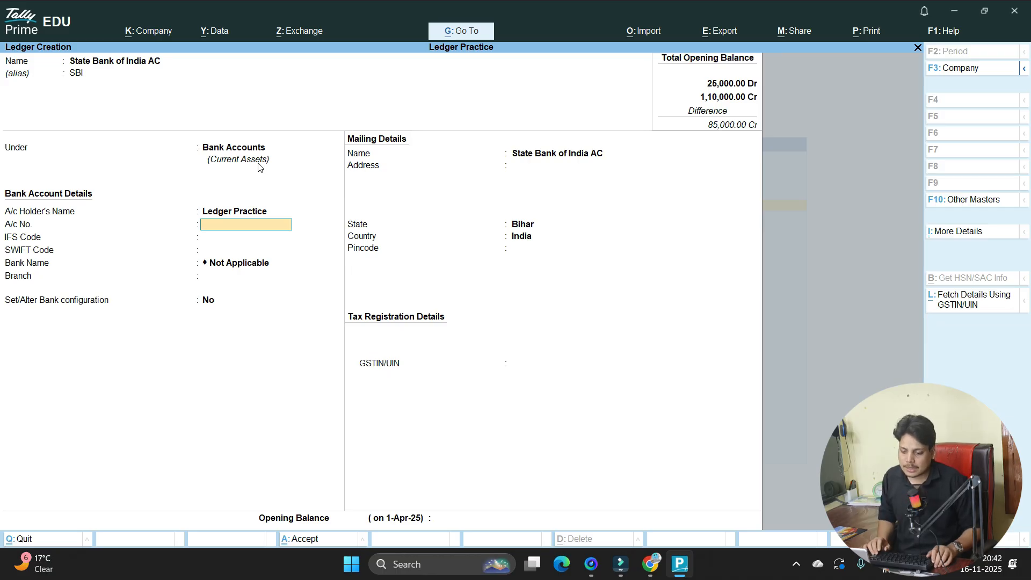
- Leave account number, IFS, SWIFT, branch and pincode blank, keeping state Bihar
{"action": "key", "text": "Return"}
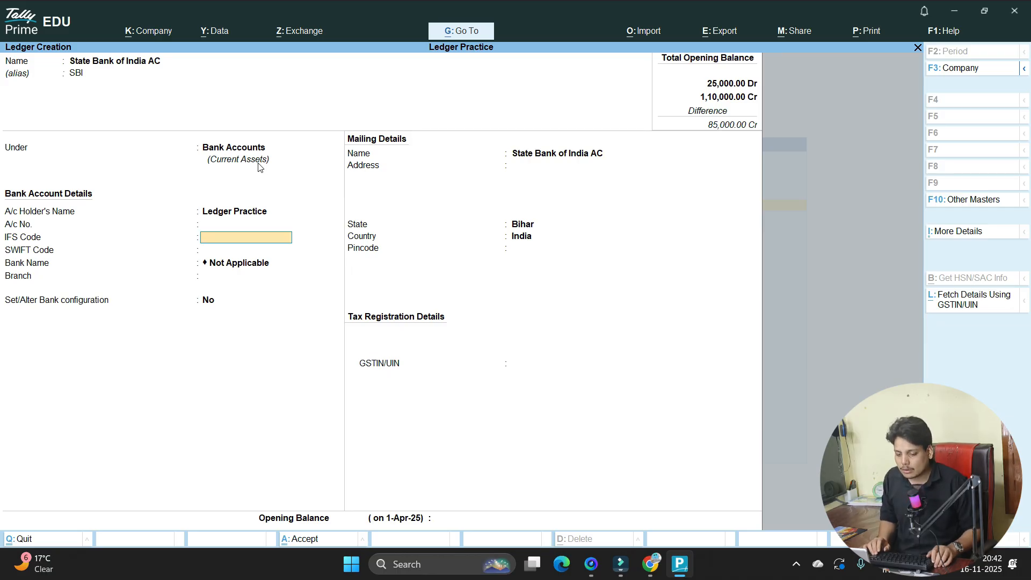
{"action": "key", "text": "Return"}
{"action": "key", "text": "Return"}
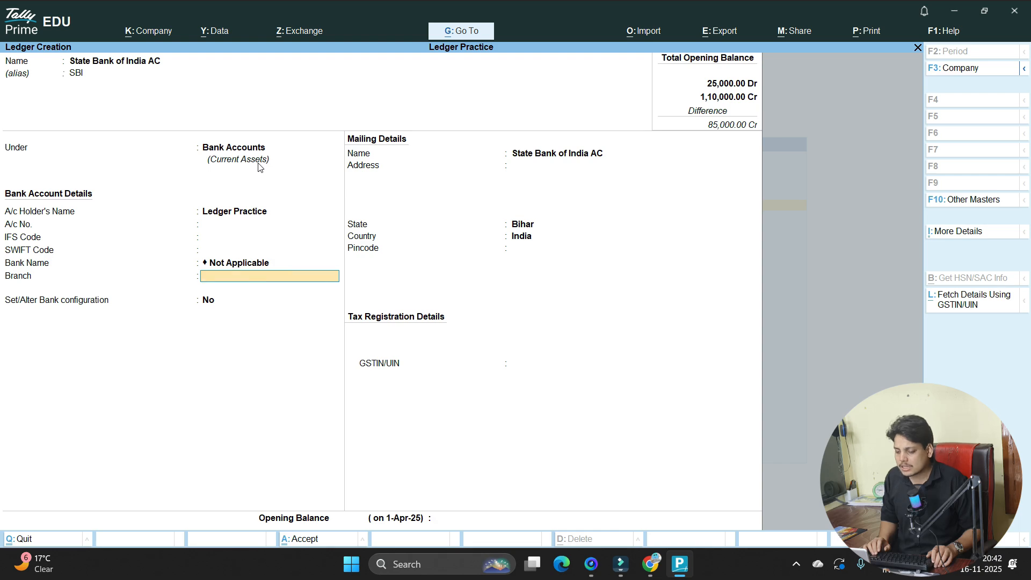
{"action": "key", "text": "Return"}
{"action": "key", "text": "Return"}
{"action": "key", "text": "Return"}
{"action": "key", "text": "Return"}
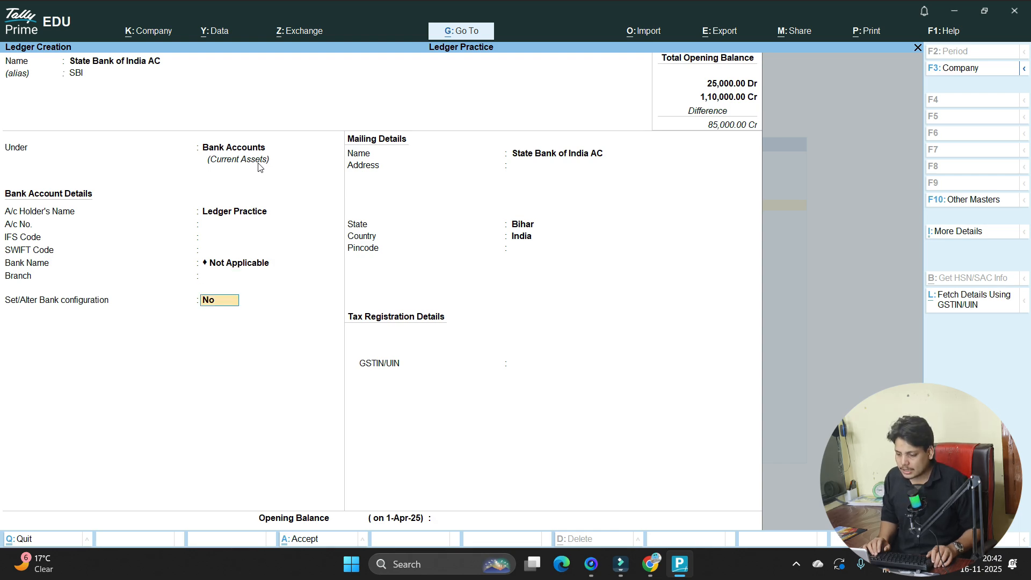
{"action": "key", "text": "Return"}
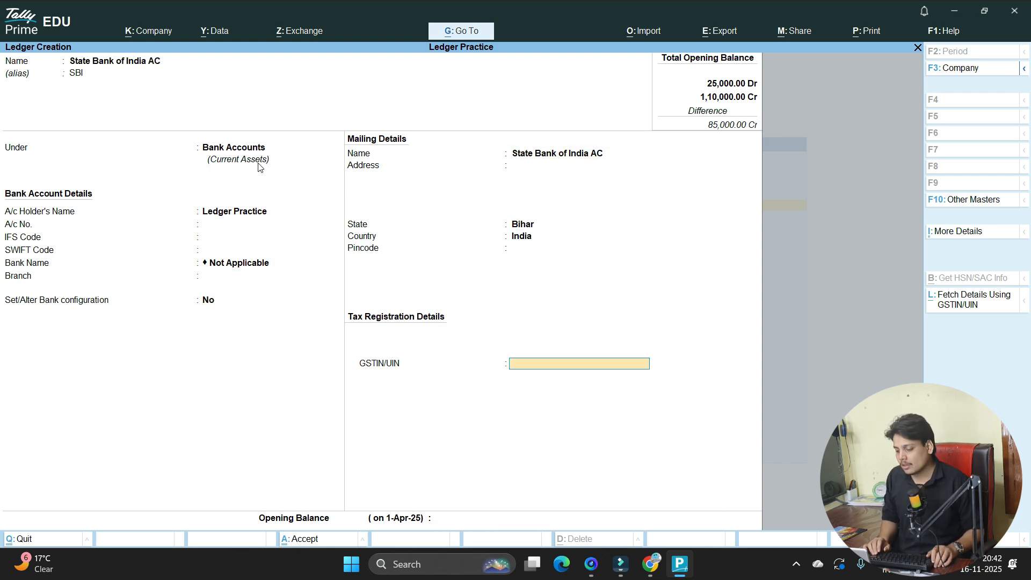
{"action": "key", "text": "Return"}
{"action": "key", "text": "Return"}
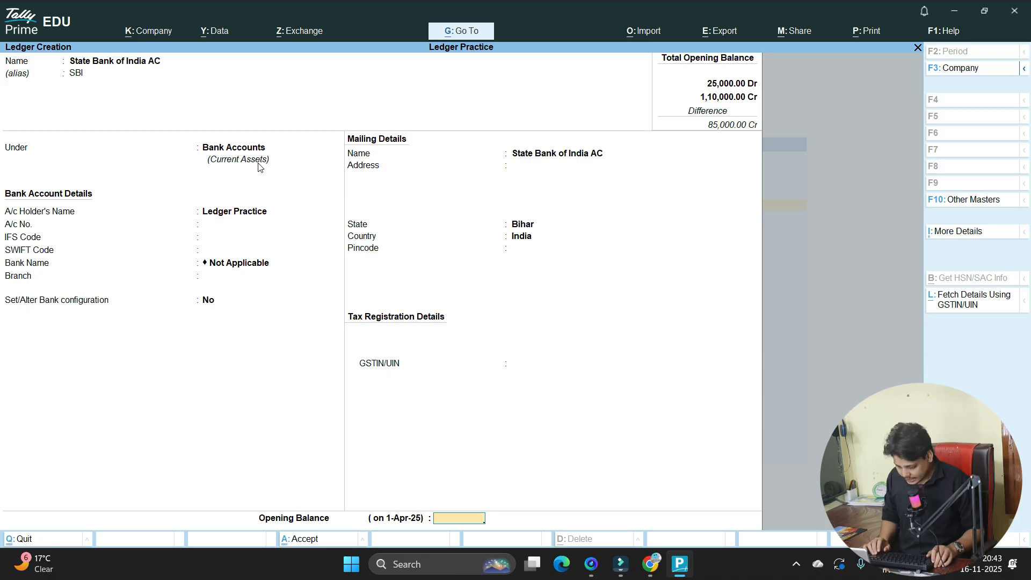
- Enter 50,000 Dr as State Bank of India AC's opening balance and save the ledger
{"action": "key", "text": "alt+Tab"}
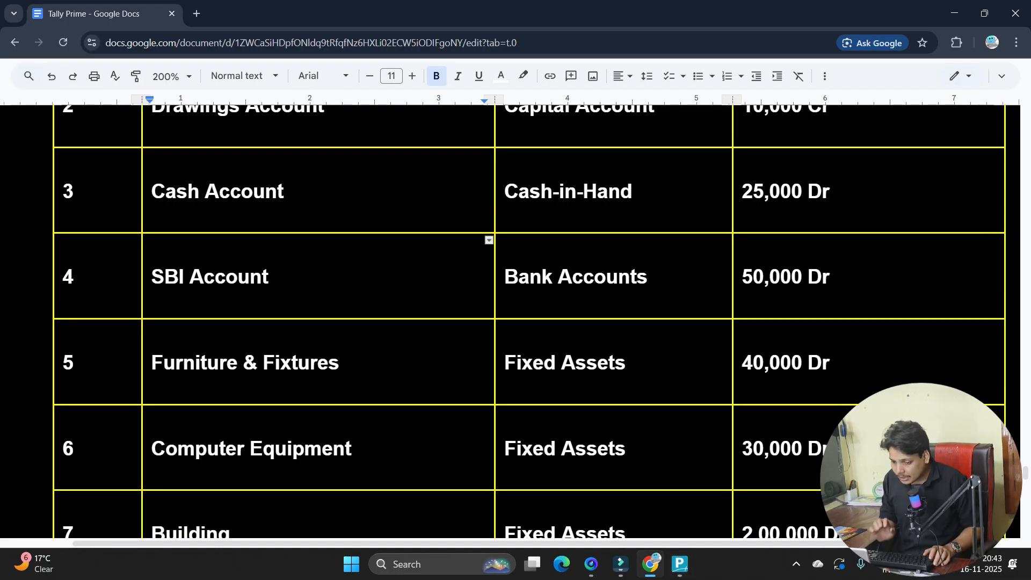
{"action": "key", "text": "alt+Tab"}
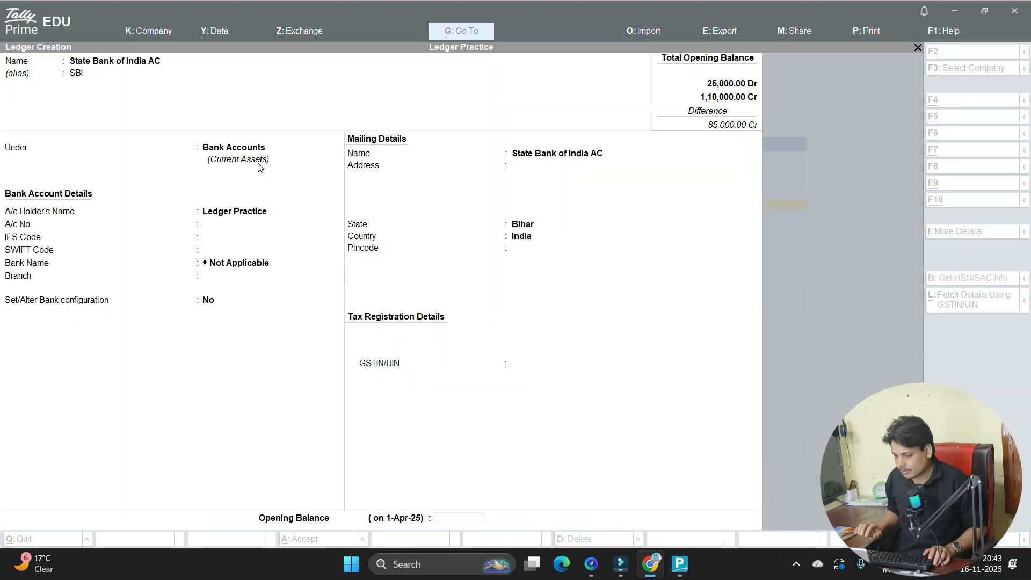
{"action": "type", "text": "50000"}
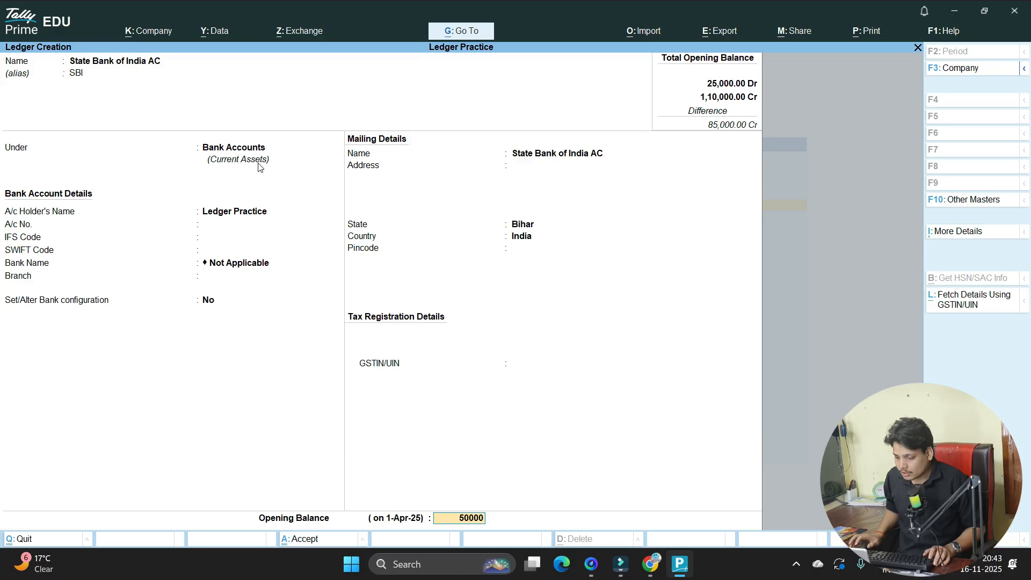
{"action": "key", "text": "Return"}
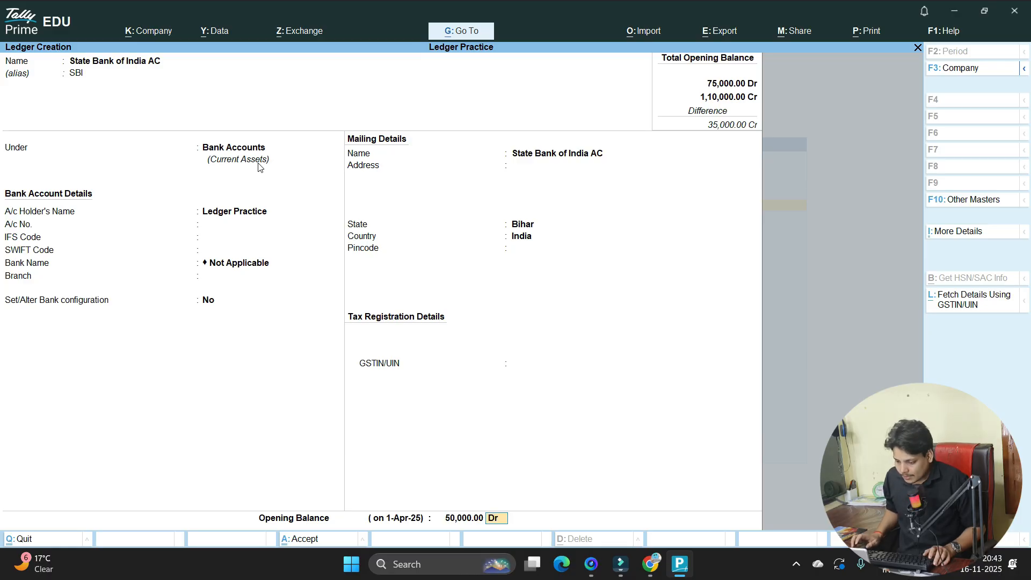
{"action": "key", "text": "Return"}
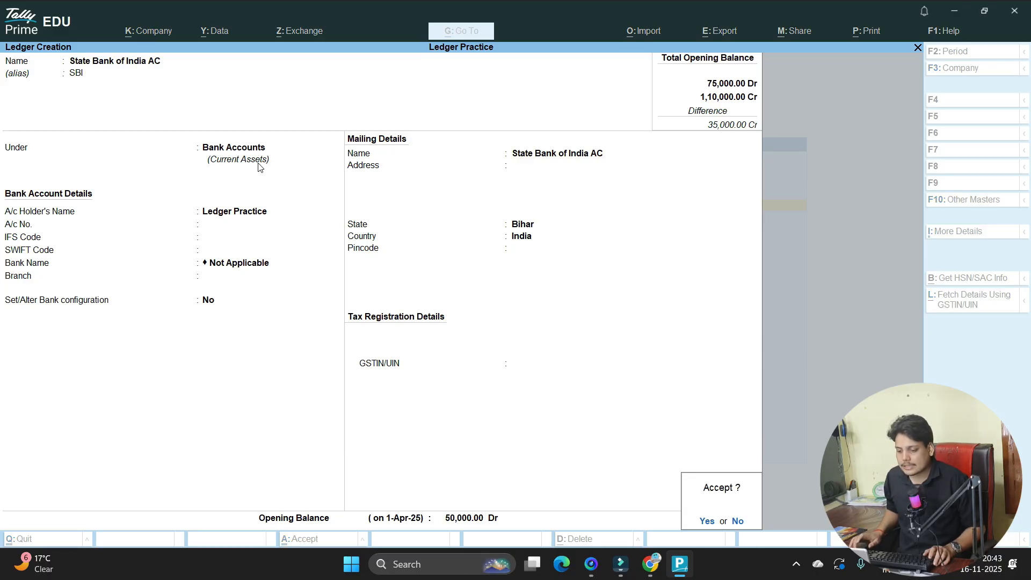
{"action": "key", "text": "Return"}
{"action": "key", "text": "alt+Tab"}
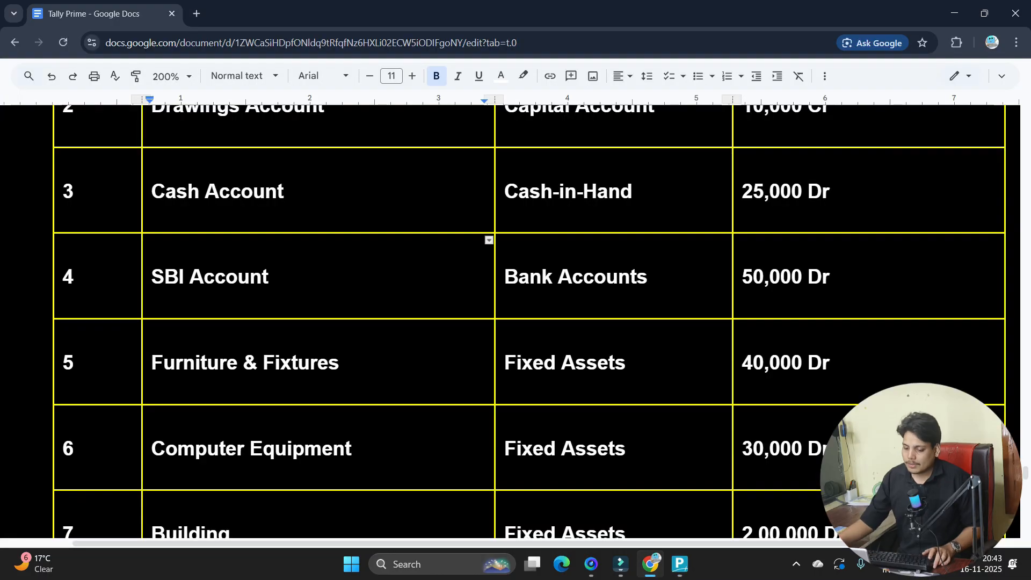
- Copy Furniture & Fixtures from row 5 of the document into the new ledger's Name field
{"action": "scroll", "coordinate": [529, 321], "scroll_direction": "down", "scroll_amount": 3}
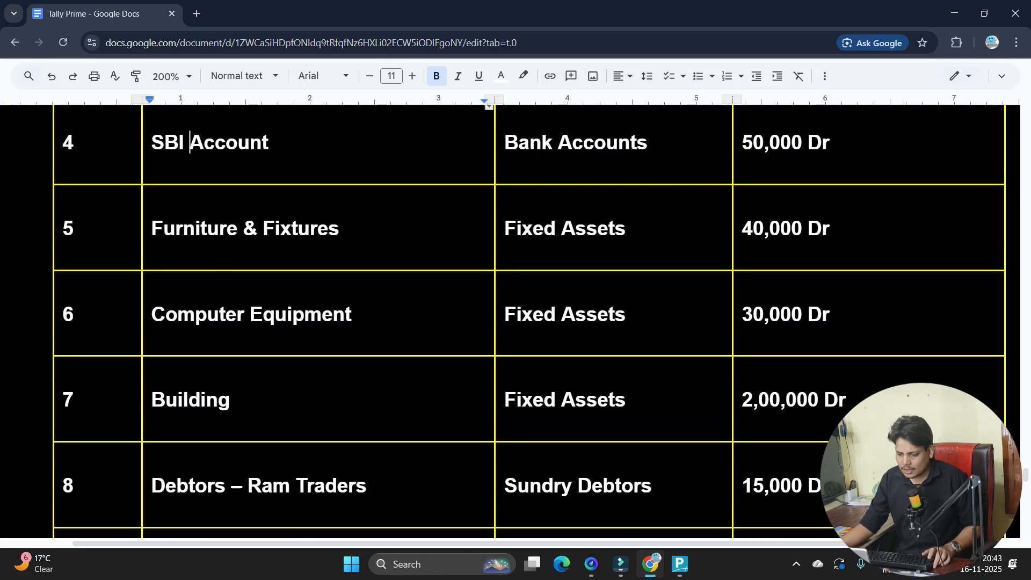
{"action": "left_click_drag", "start_coordinate": [152, 228], "coordinate": [339, 228]}
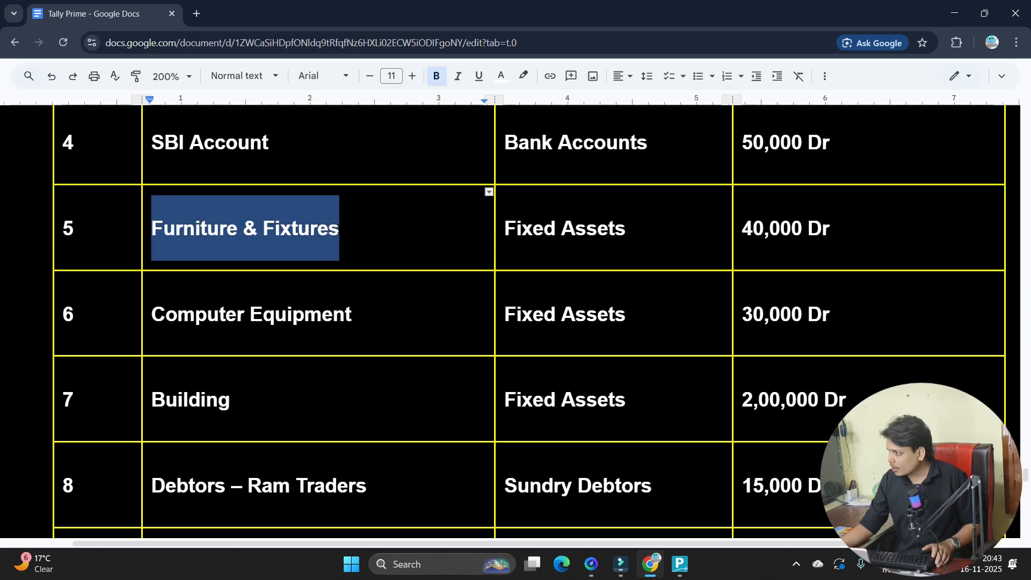
{"action": "key", "text": "alt+Tab"}
{"action": "key", "text": "ctrl+alt+v"}
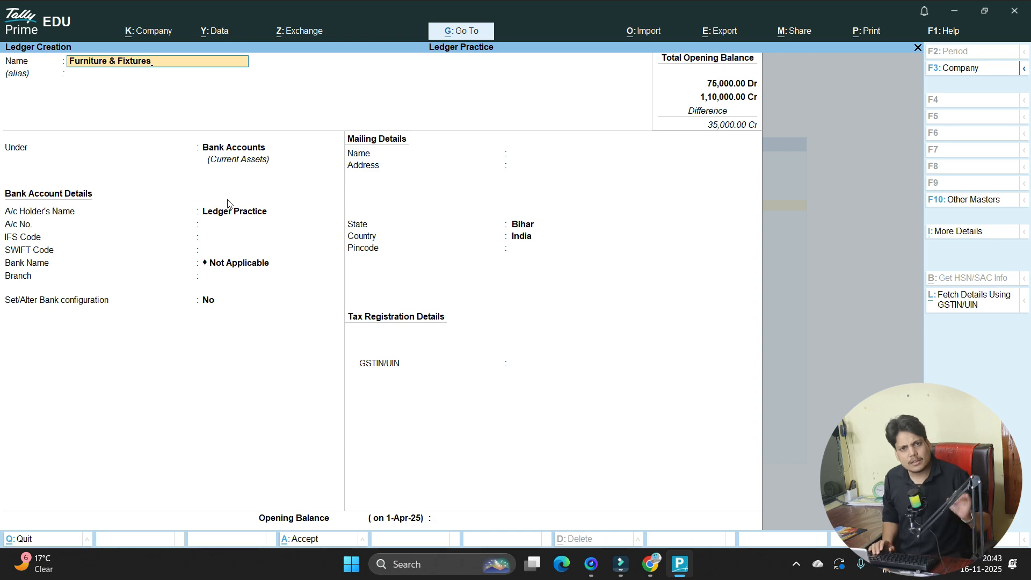
- Place Furniture & Fixtures under Fixed Assets with Not Applicable tax type and default details
{"action": "key", "text": "Return"}
{"action": "key", "text": "Return"}
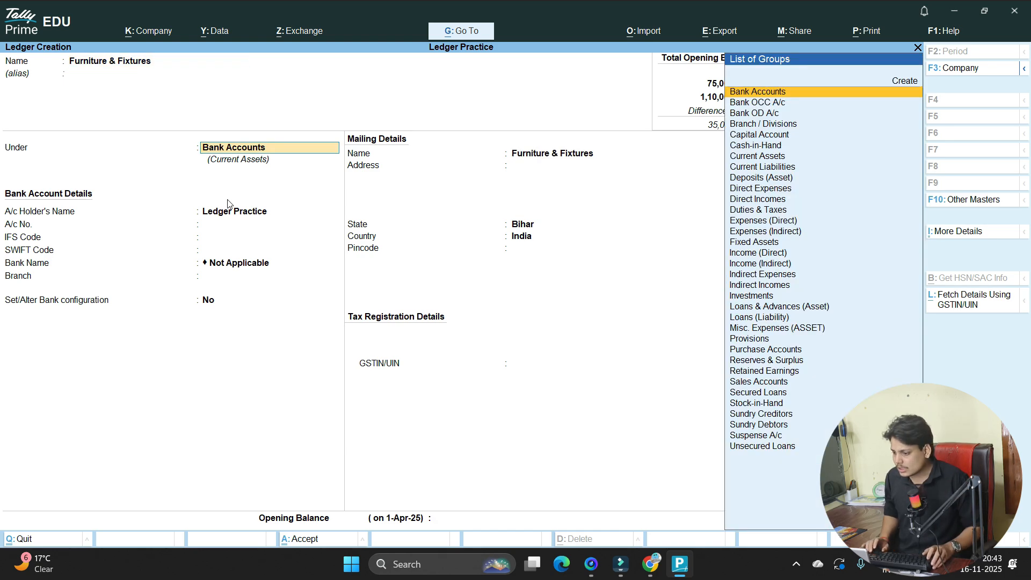
{"action": "key", "text": "Down"}
{"action": "key", "text": "Down"}
{"action": "key", "text": "Down"}
{"action": "key", "text": "Down"}
{"action": "key", "text": "Down"}
{"action": "key", "text": "Down"}
{"action": "key", "text": "Down"}
{"action": "key", "text": "Down"}
{"action": "key", "text": "Down"}
{"action": "key", "text": "Down"}
{"action": "key", "text": "Down"}
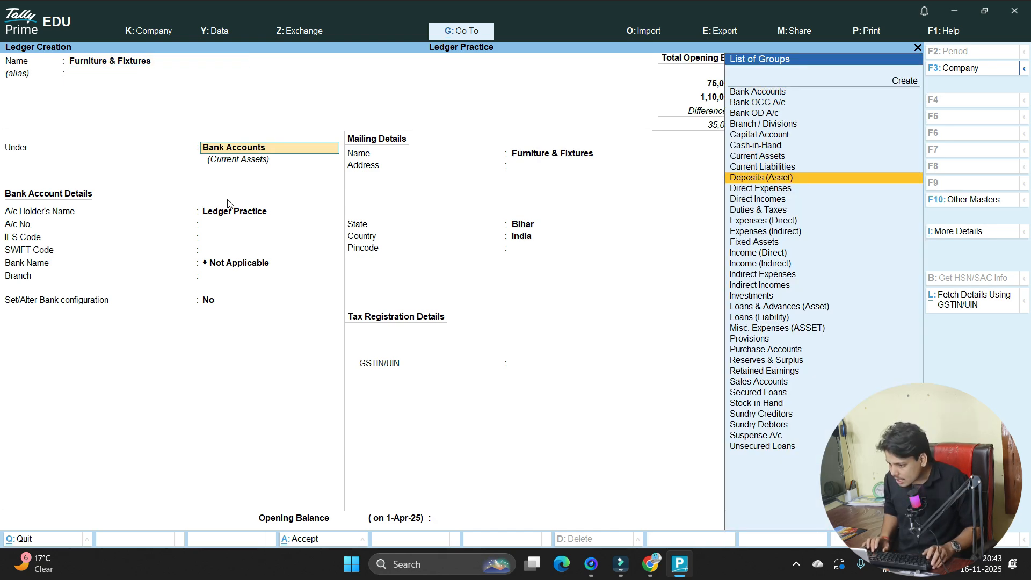
{"action": "key", "text": "Down"}
{"action": "key", "text": "Down"}
{"action": "key", "text": "Down"}
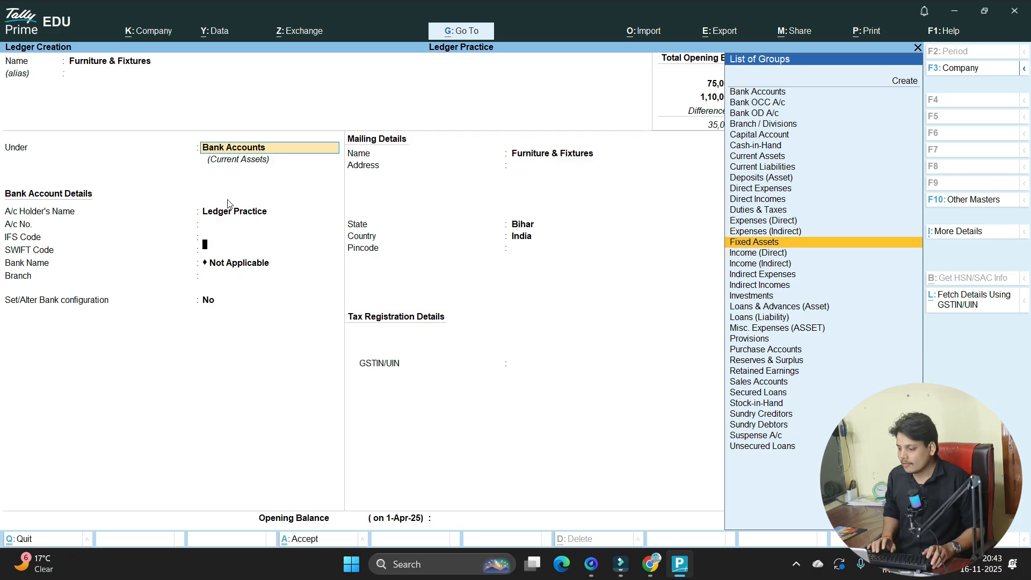
{"action": "key", "text": "Return"}
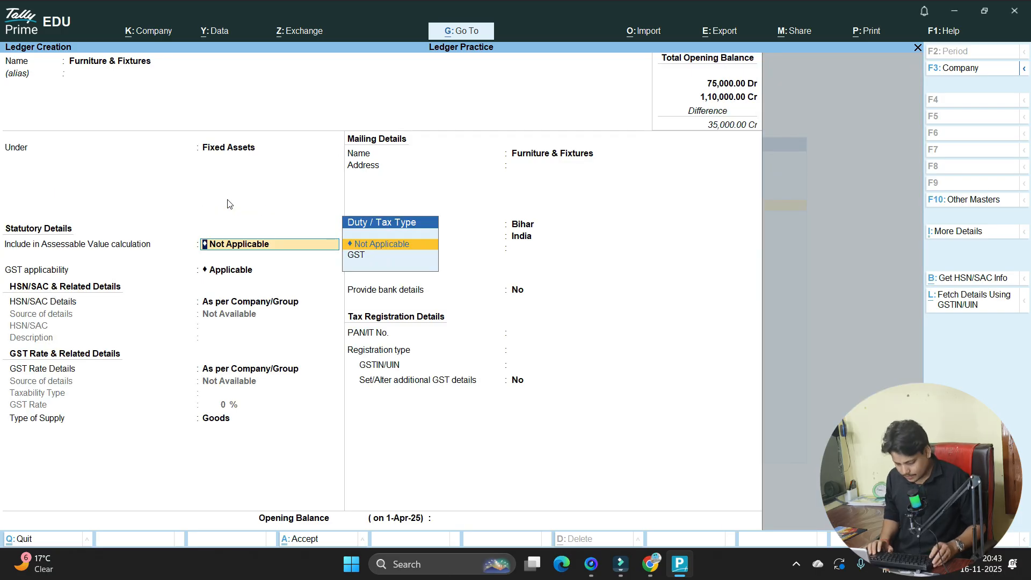
{"action": "key", "text": "Return"}
{"action": "key", "text": "Return"}
{"action": "key", "text": "Return"}
{"action": "key", "text": "Return"}
{"action": "key", "text": "Return"}
{"action": "key", "text": "Return"}
{"action": "key", "text": "Return"}
{"action": "key", "text": "Return"}
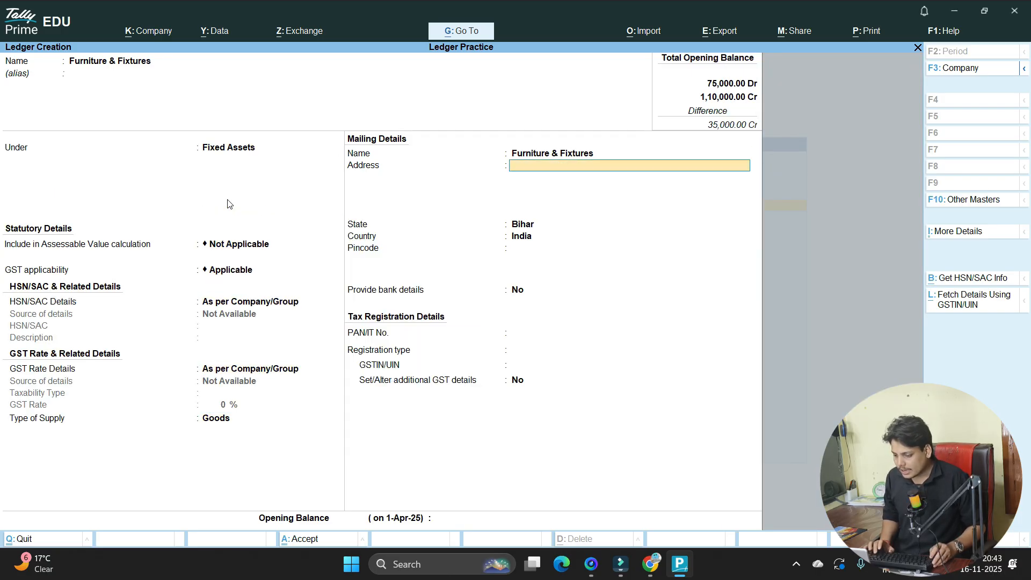
{"action": "key", "text": "Return"}
{"action": "key", "text": "Return"}
{"action": "key", "text": "Return"}
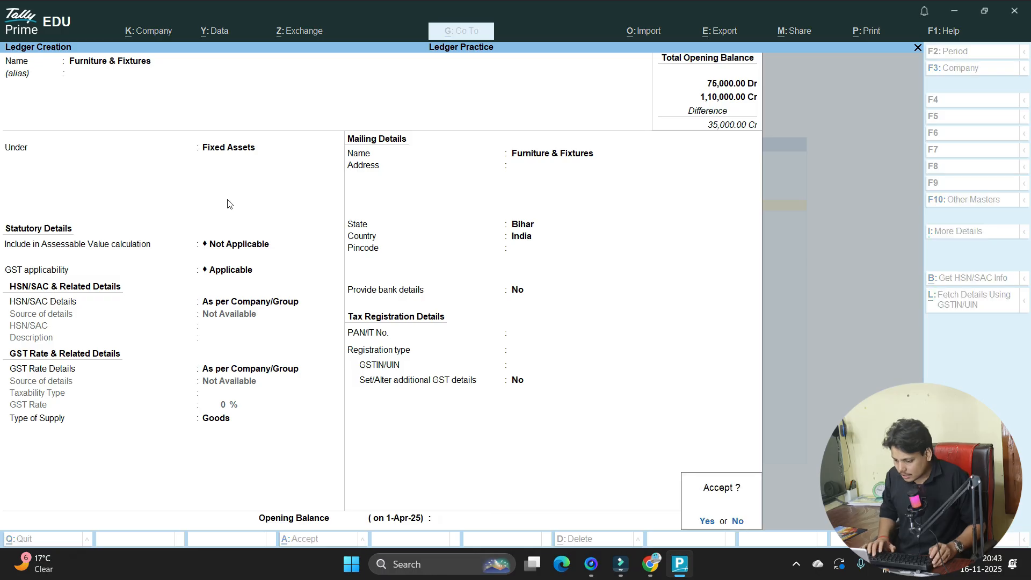
- Enter a 40,000 Dr opening balance and save the Furniture & Fixtures ledger
{"action": "key", "text": "Escape"}
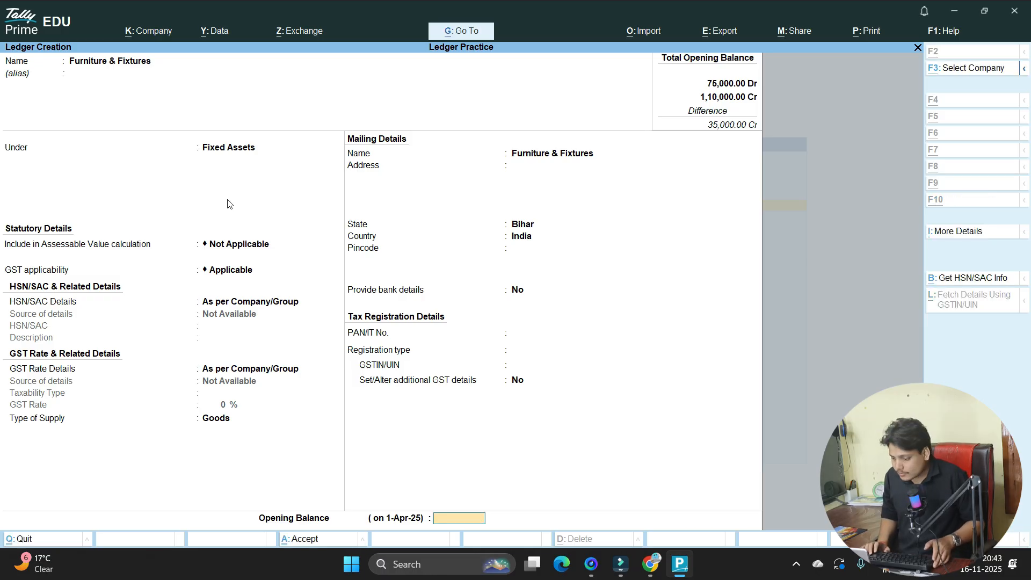
{"action": "key", "text": "alt+Tab"}
{"action": "key", "text": "alt+Tab"}
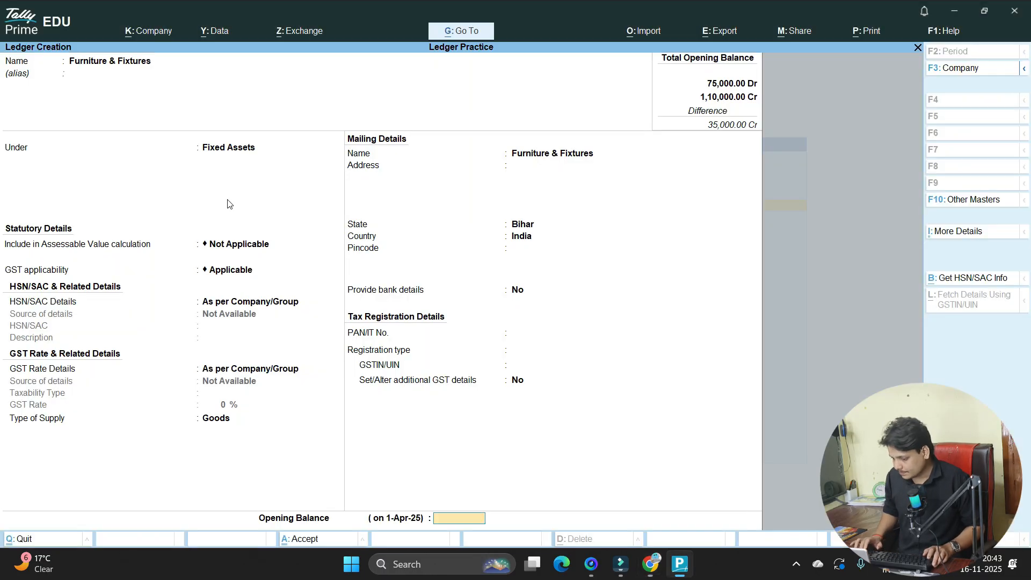
{"action": "type", "text": "40,000"}
{"action": "key", "text": "Return"}
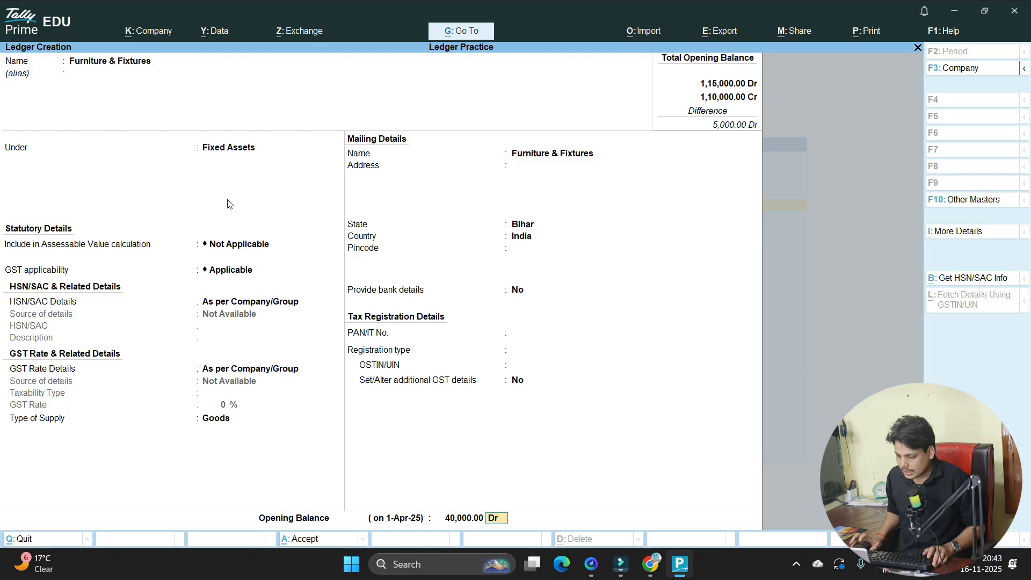
{"action": "key", "text": "Return"}
{"action": "key", "text": "Return"}
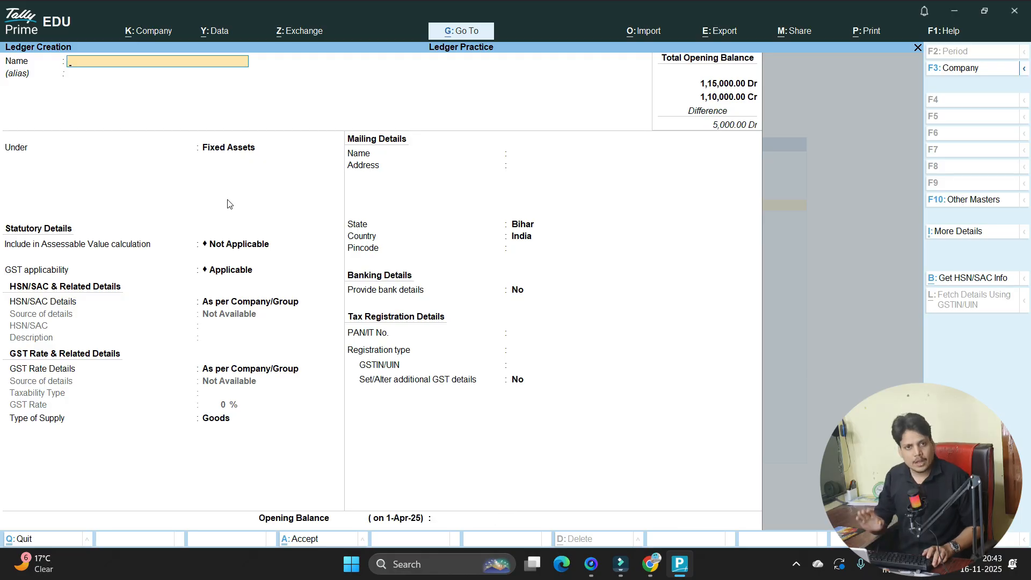
- Back out of the ledger list to the Gateway of Tally and highlight Chart of Accounts
{"action": "key", "text": "Escape"}
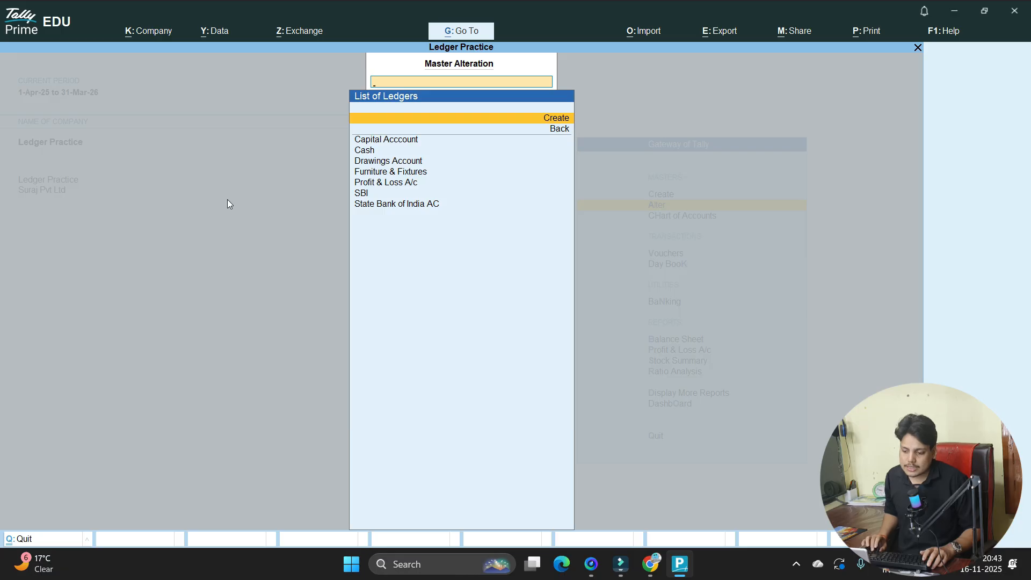
{"action": "key", "text": "Down"}
{"action": "key", "text": "Down"}
{"action": "key", "text": "Down"}
{"action": "key", "text": "Down"}
{"action": "key", "text": "Down"}
{"action": "key", "text": "Down"}
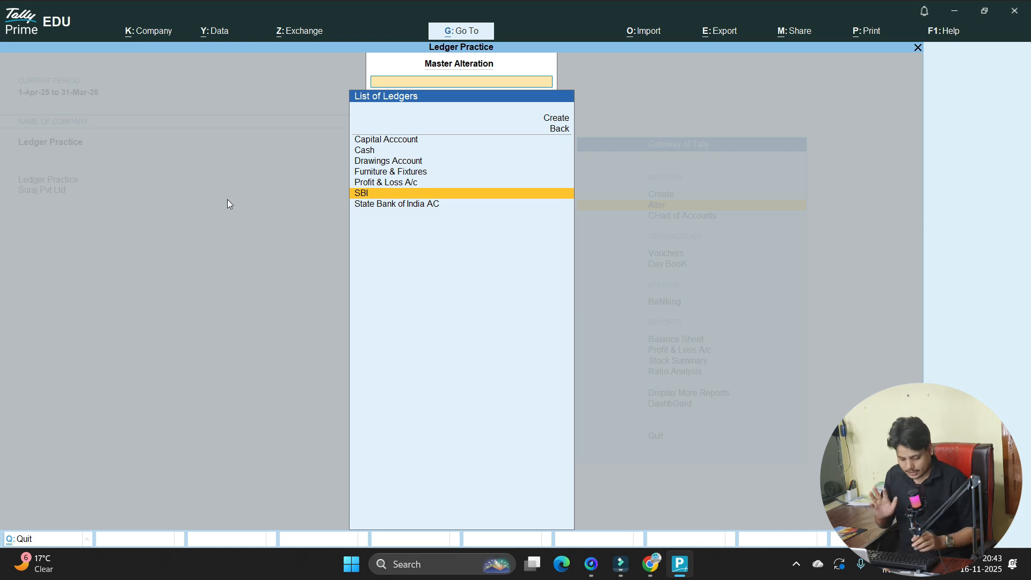
{"action": "key", "text": "Escape"}
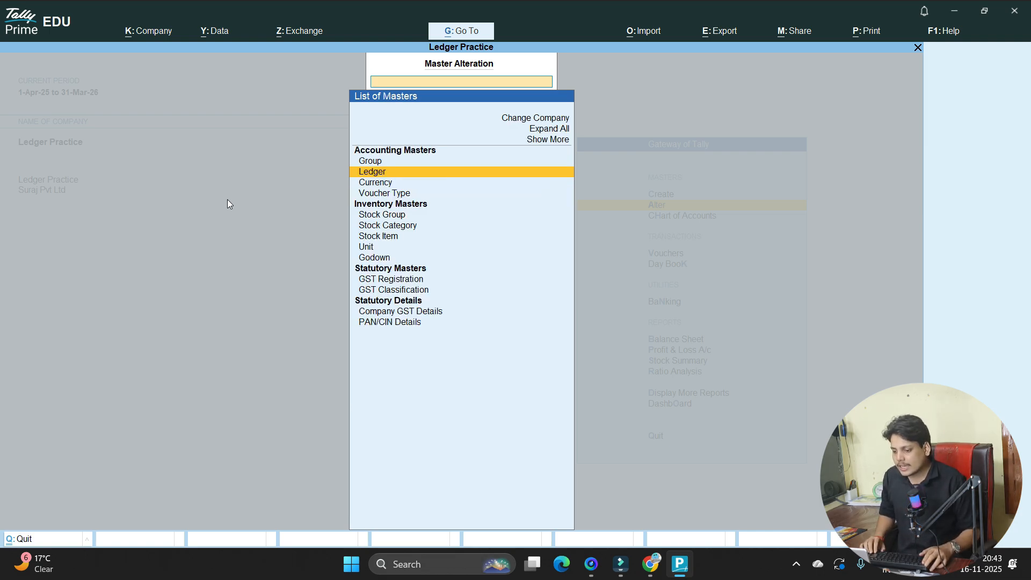
{"action": "key", "text": "Escape"}
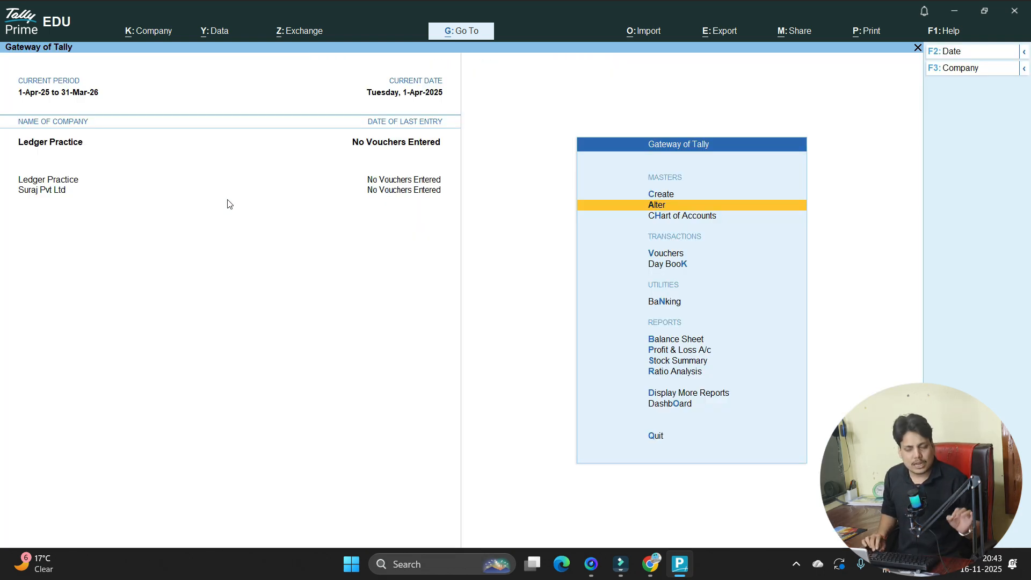
{"action": "key", "text": "Down"}
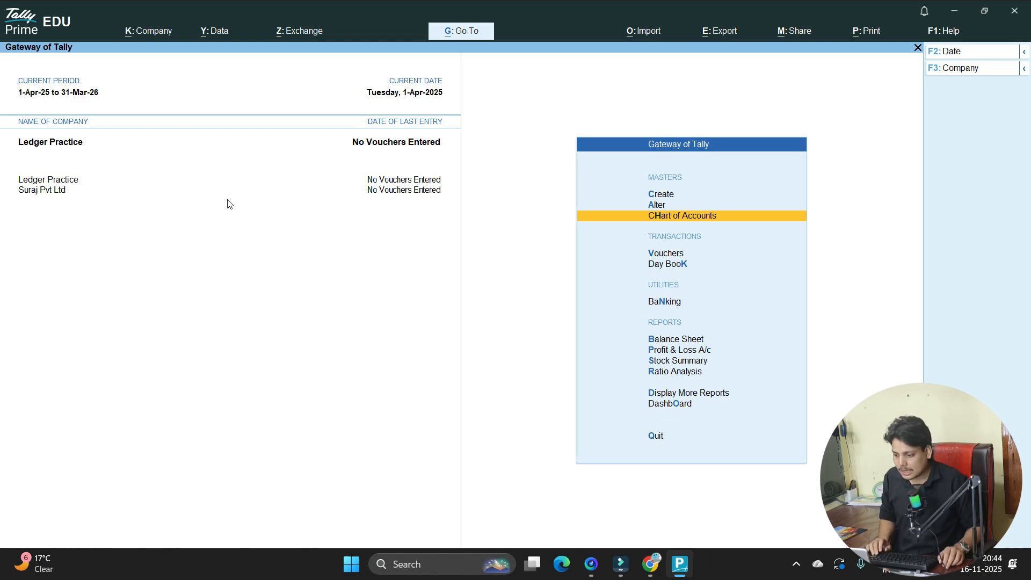
- Open Multi Alter from Chart of Accounts > Ledgers for All Items, showing the six ledgers
{"action": "key", "text": "Return"}
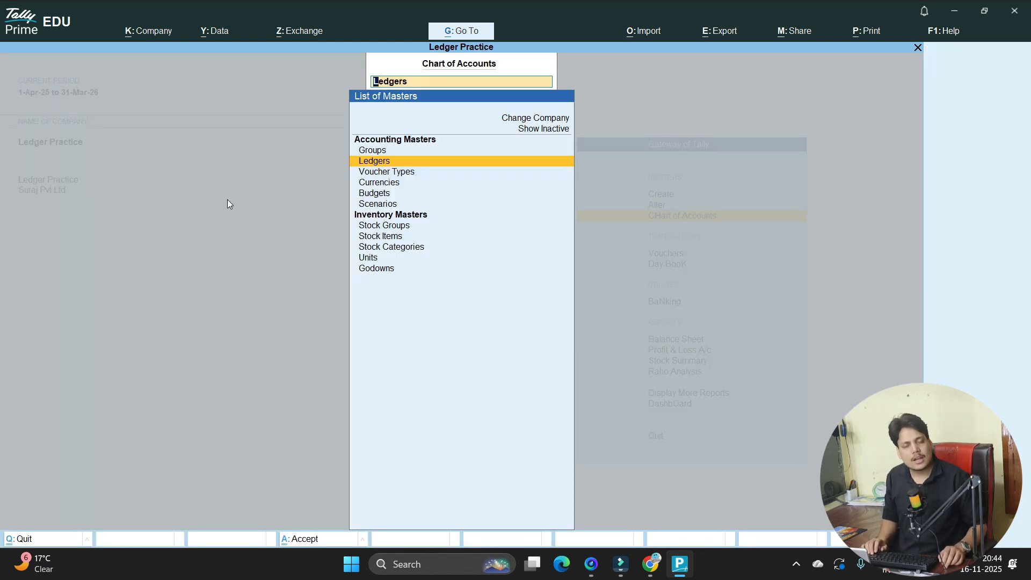
{"action": "key", "text": "Return"}
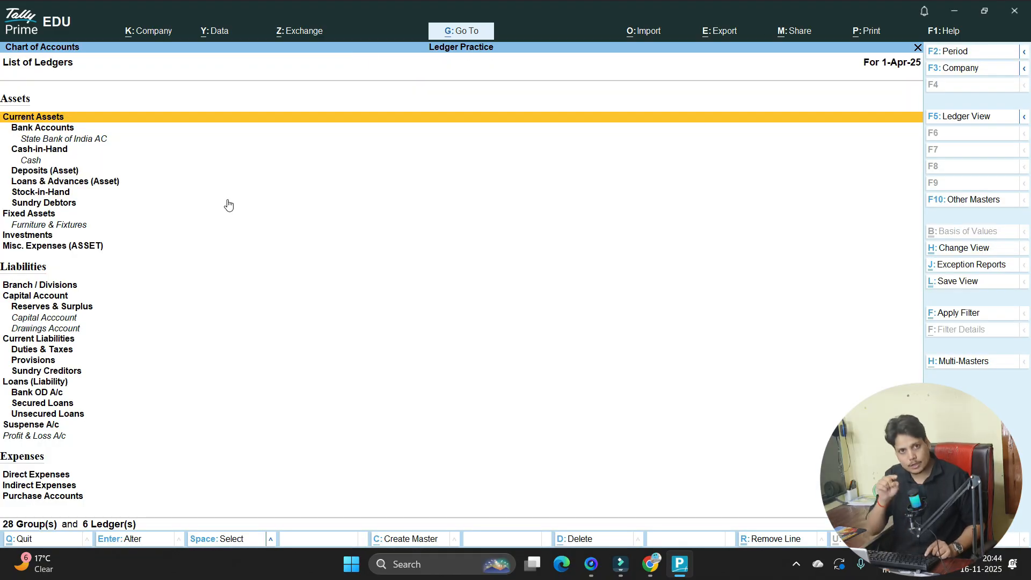
{"action": "key", "text": "alt"}
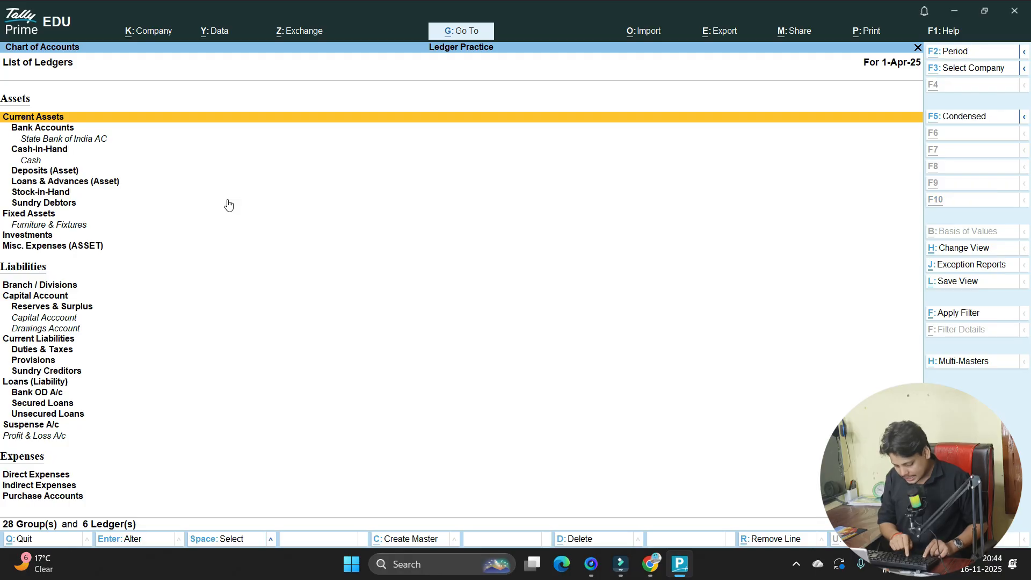
{"action": "key", "text": "alt+h"}
{"action": "key", "text": "Down"}
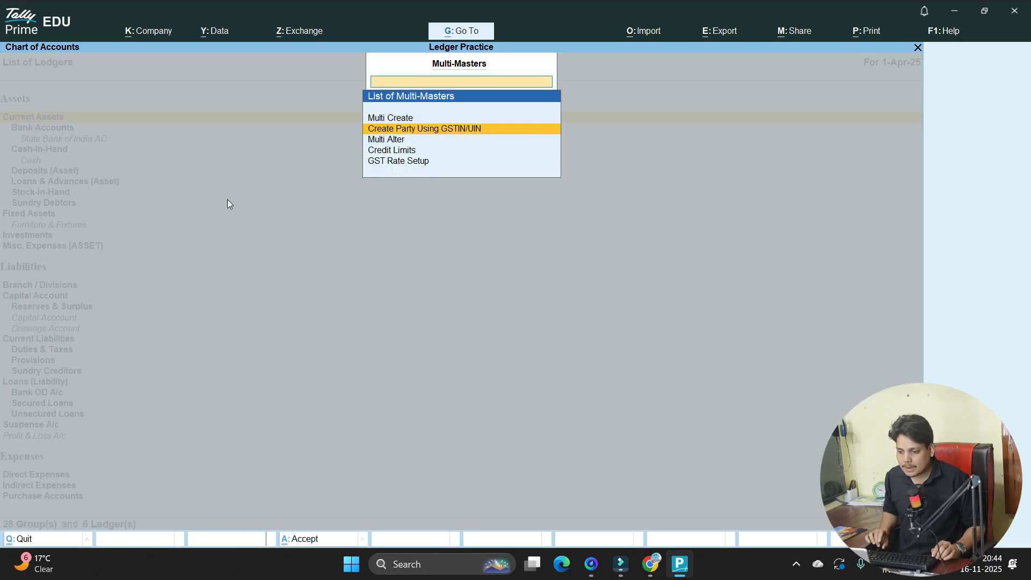
{"action": "key", "text": "Down"}
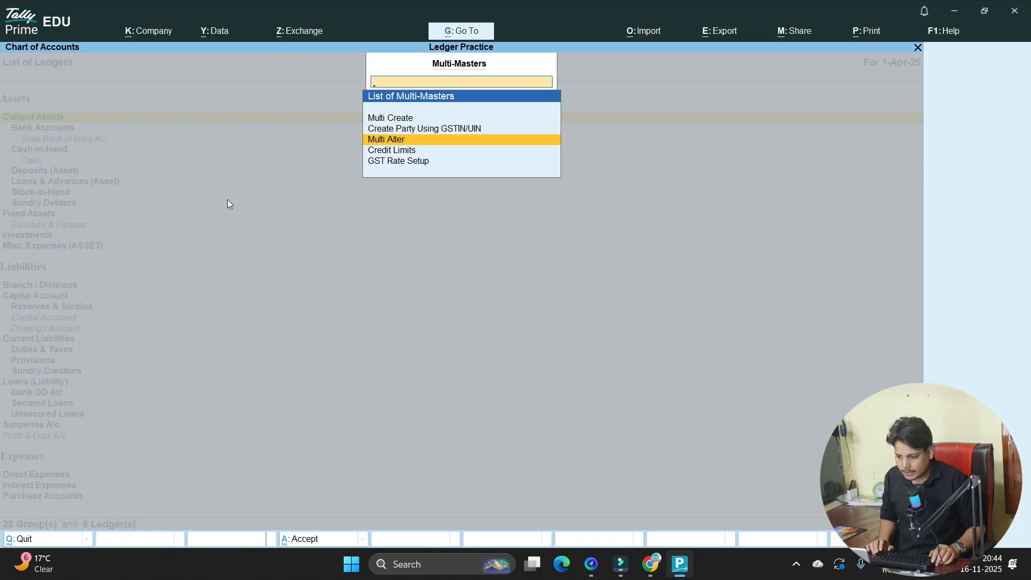
{"action": "key", "text": "Return"}
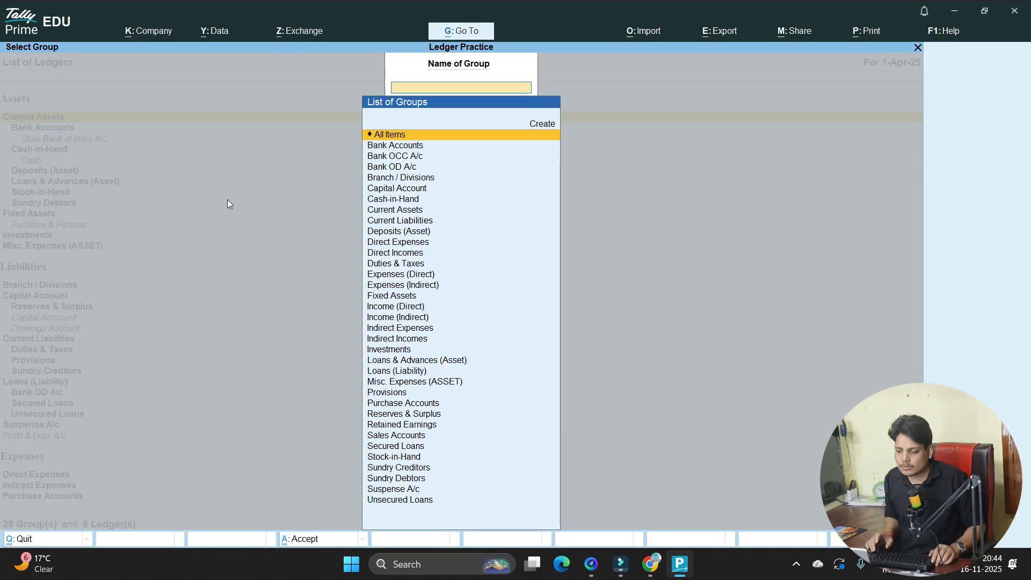
{"action": "key", "text": "Return"}
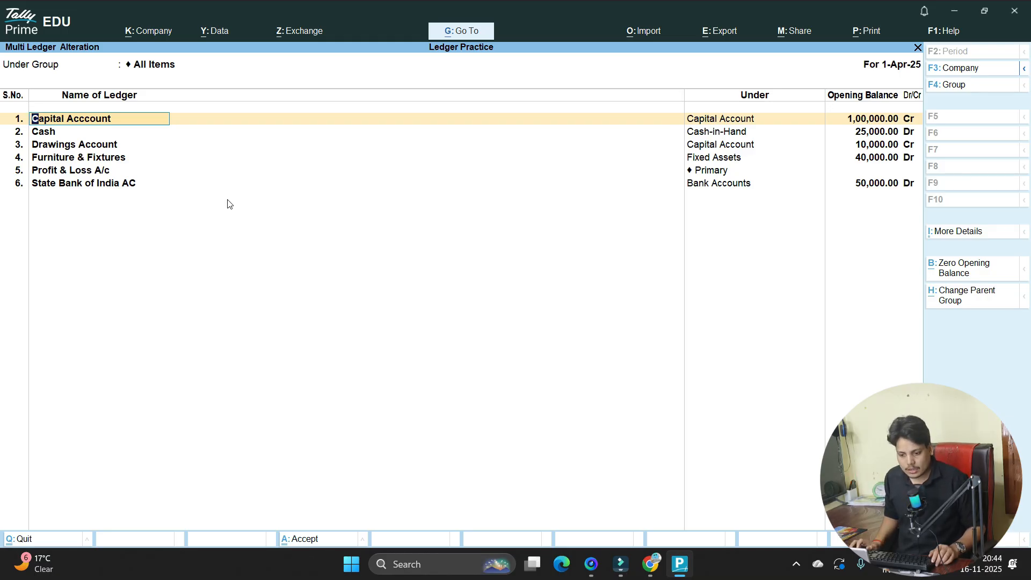
- Keep State Bank of India AC as Bank Accounts, 50,000 Dr, to open row 7
{"action": "left_click", "coordinate": [73, 187]}
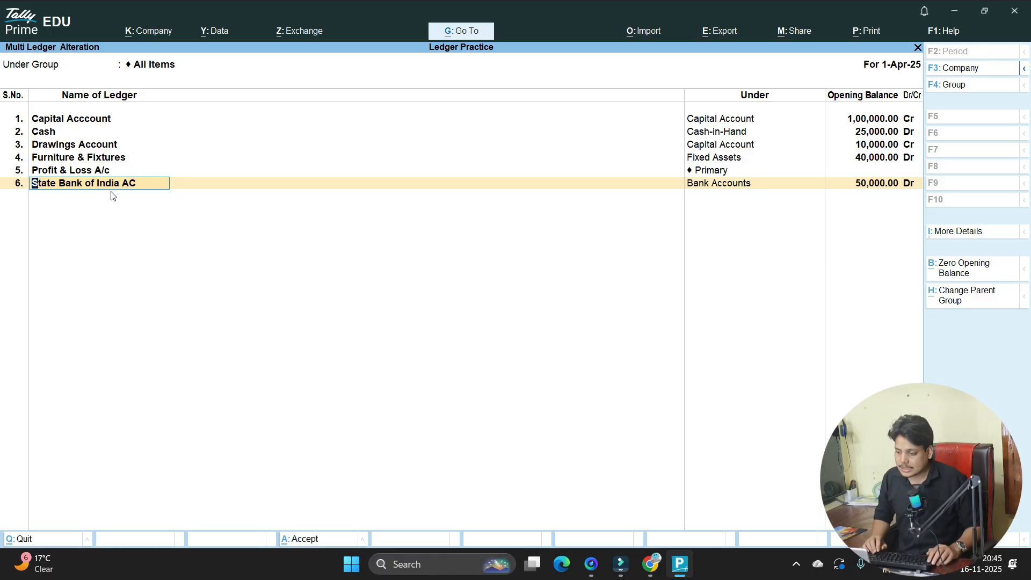
{"action": "key", "text": "Return"}
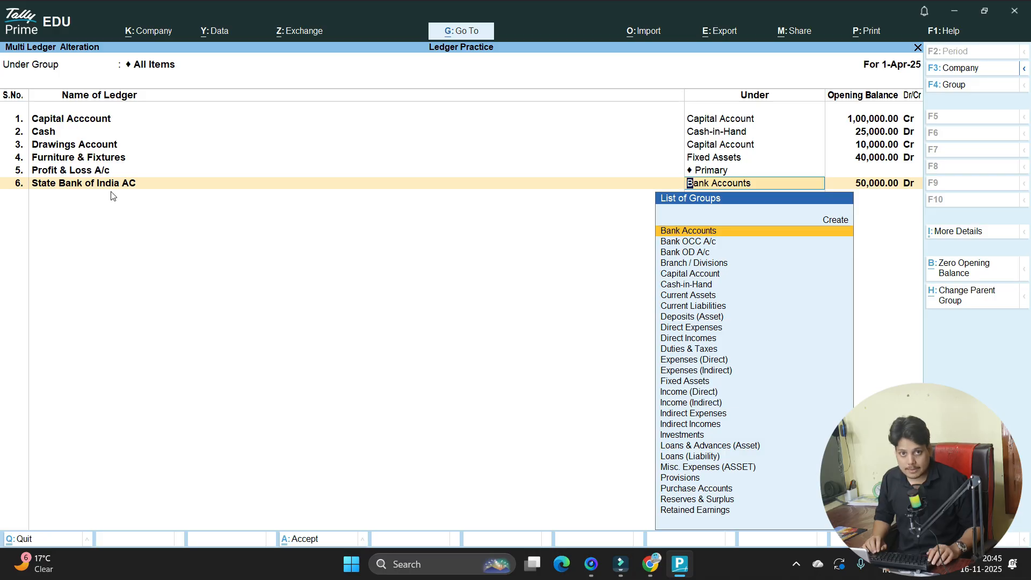
{"action": "key", "text": "Return"}
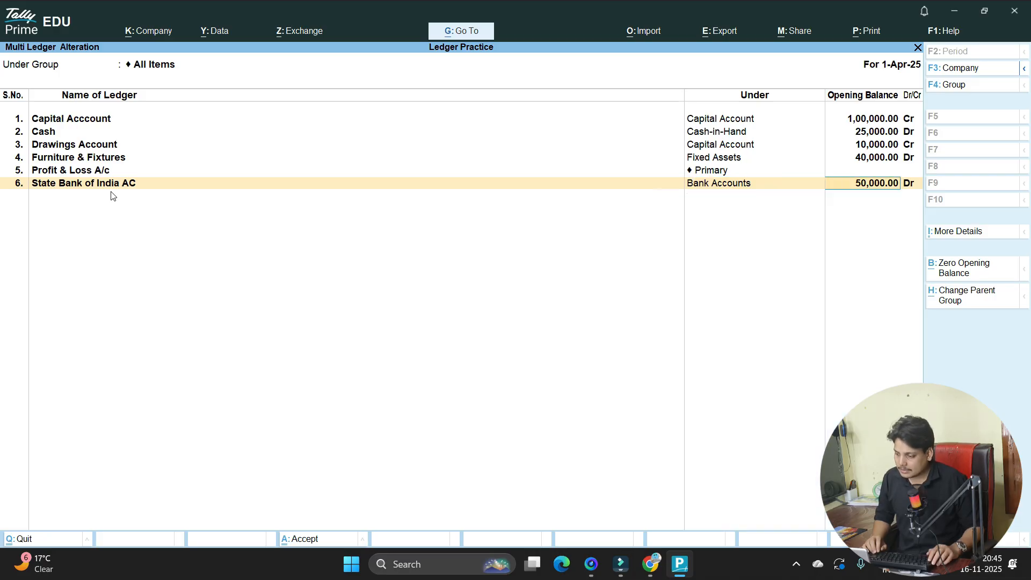
{"action": "key", "text": "Return"}
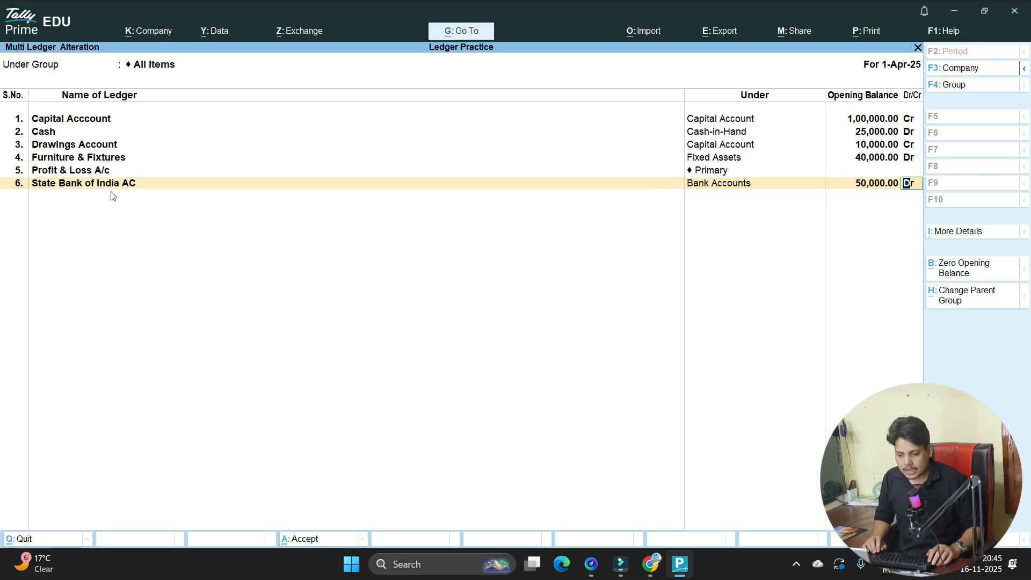
{"action": "key", "text": "Return"}
{"action": "key", "text": "alt+Tab"}
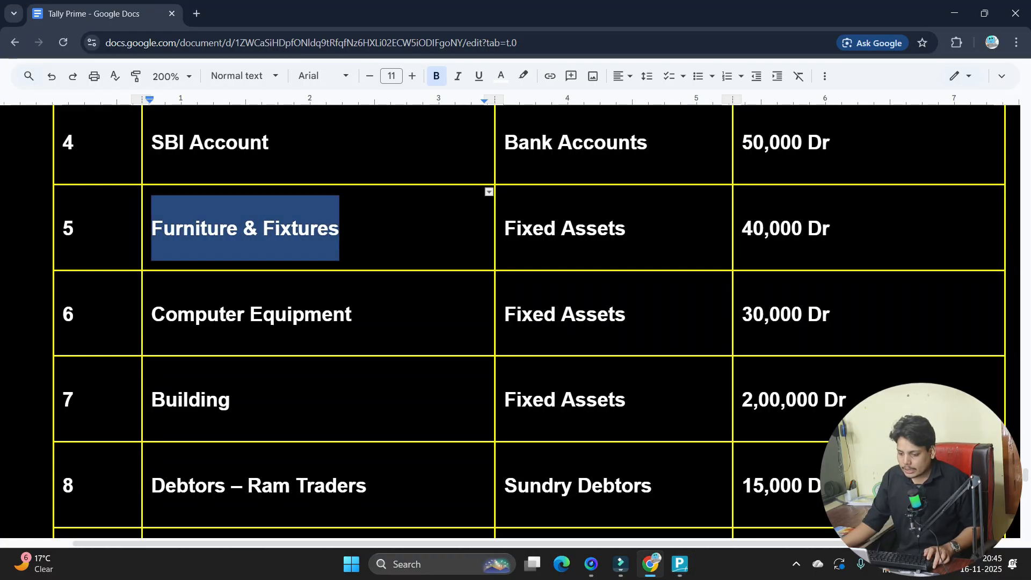
- Enter Computer Equipment as the seventh ledger's name, copied from the Google Docs list
{"action": "left_click_drag", "start_coordinate": [374, 320], "coordinate": [151, 317]}
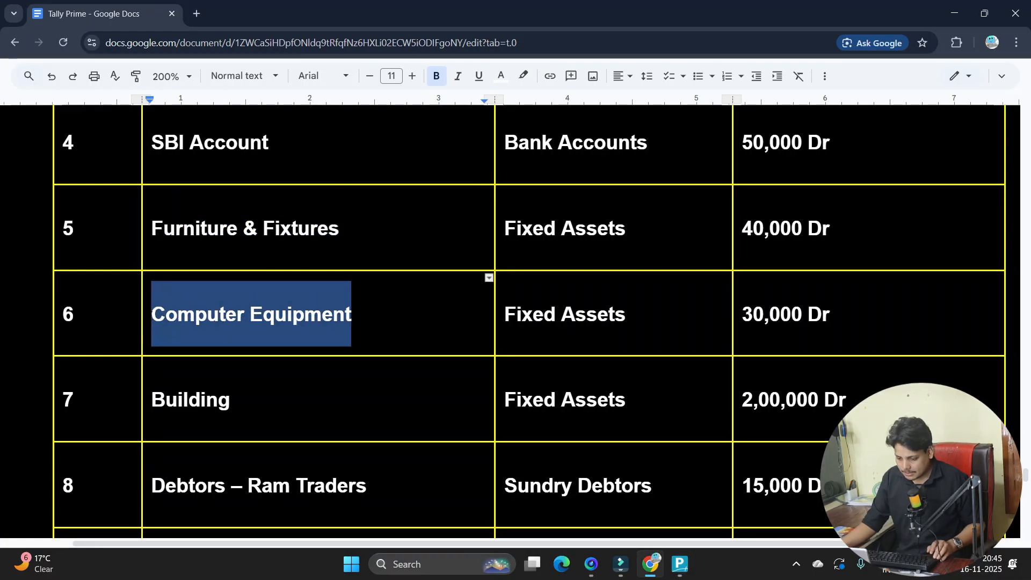
{"action": "key", "text": "alt+Tab"}
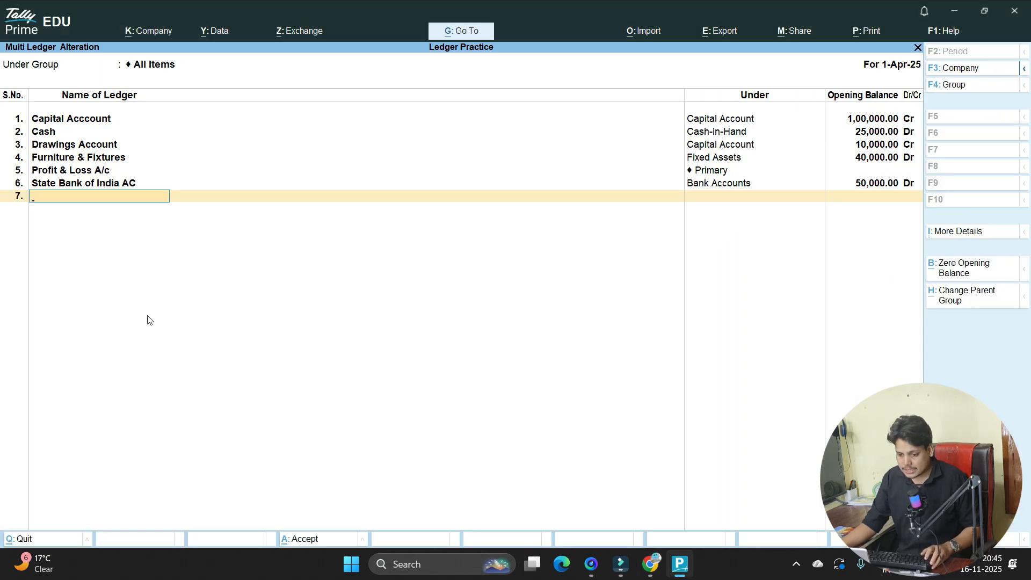
{"action": "type", "text": "Com"}
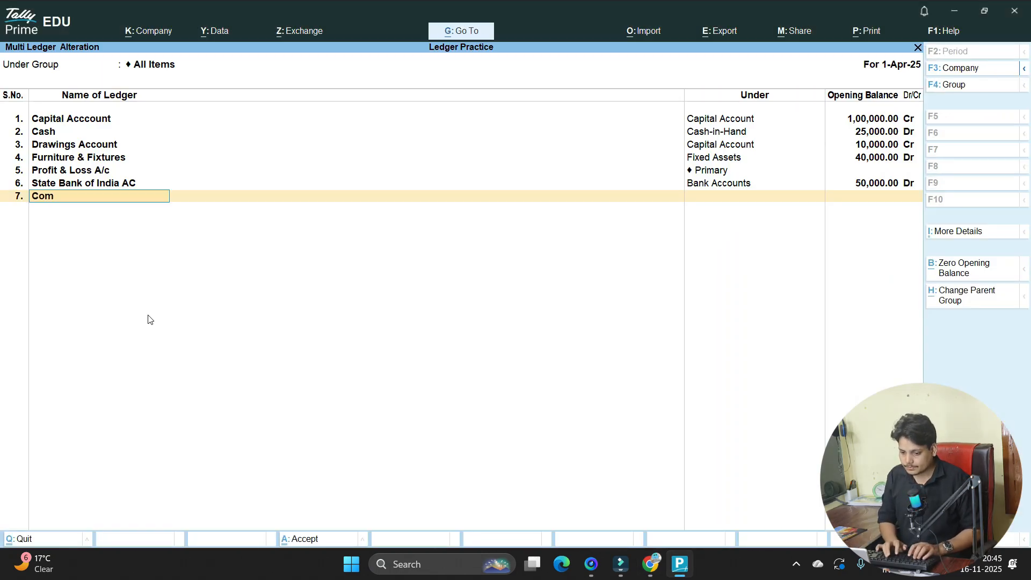
{"action": "type", "text": "puter Eq"}
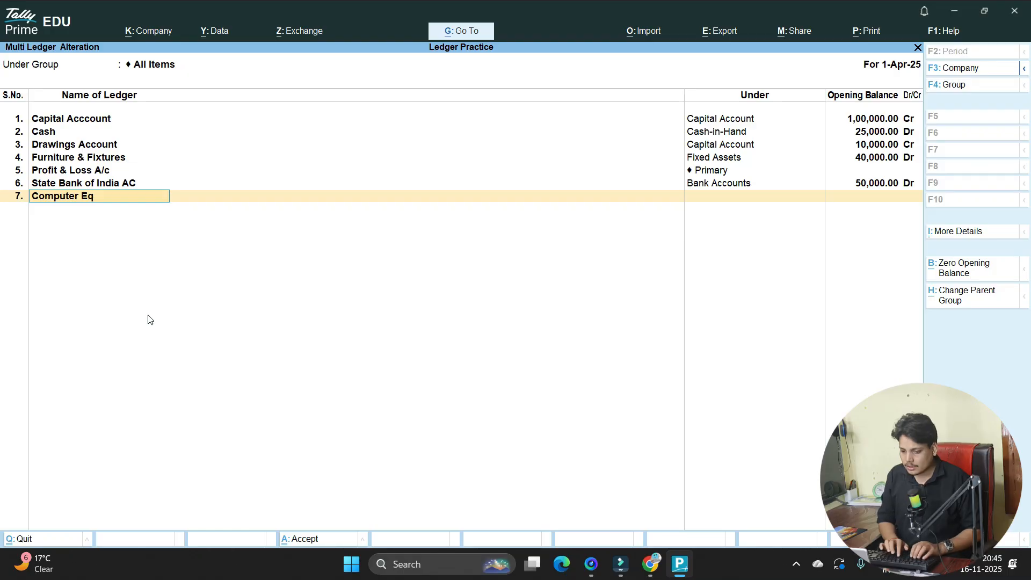
{"action": "type", "text": "uipment"}
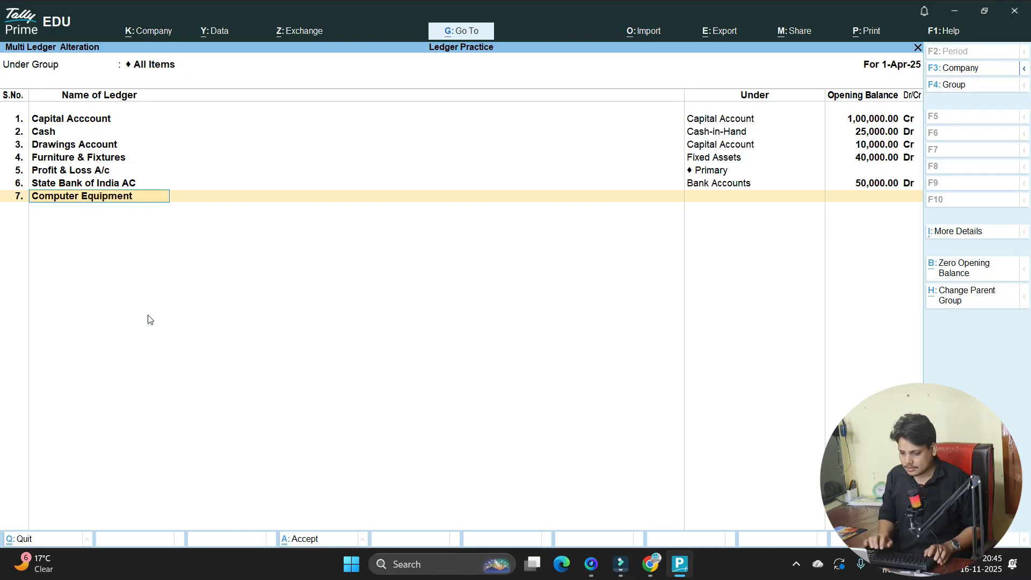
{"action": "key", "text": "Return"}
{"action": "key", "text": "alt+Tab"}
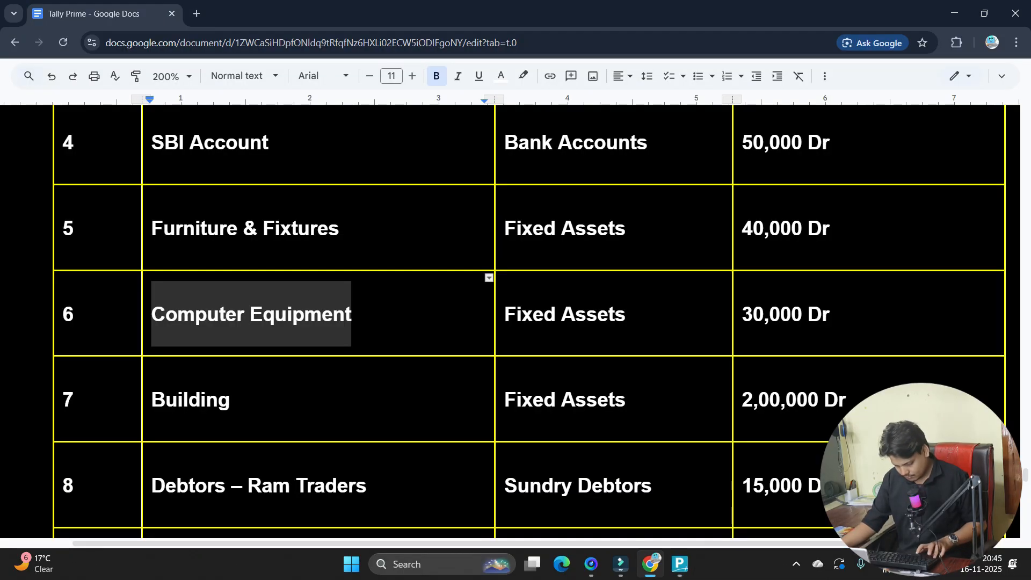
{"action": "key", "text": "alt+Tab"}
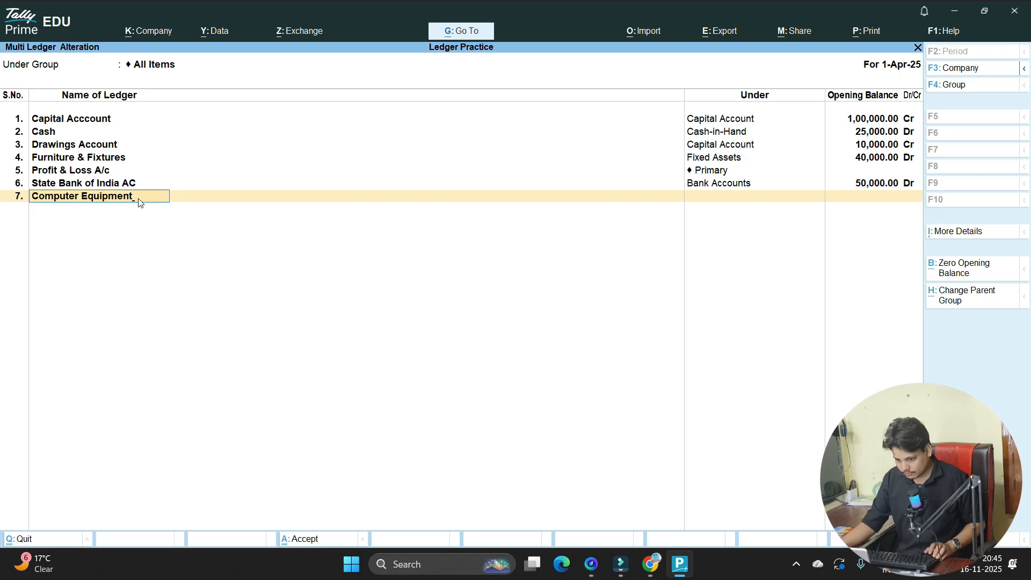
{"action": "key", "text": "BackSpace"}
{"action": "key", "text": "BackSpace"}
{"action": "key", "text": "BackSpace"}
{"action": "key", "text": "BackSpace"}
{"action": "key", "text": "BackSpace"}
{"action": "key", "text": "BackSpace"}
{"action": "key", "text": "BackSpace"}
{"action": "key", "text": "BackSpace"}
{"action": "key", "text": "BackSpace"}
{"action": "key", "text": "BackSpace"}
{"action": "key", "text": "BackSpace"}
{"action": "key", "text": "BackSpace"}
{"action": "key", "text": "BackSpace"}
{"action": "key", "text": "BackSpace"}
{"action": "key", "text": "BackSpace"}
{"action": "key", "text": "BackSpace"}
{"action": "key", "text": "BackSpace"}
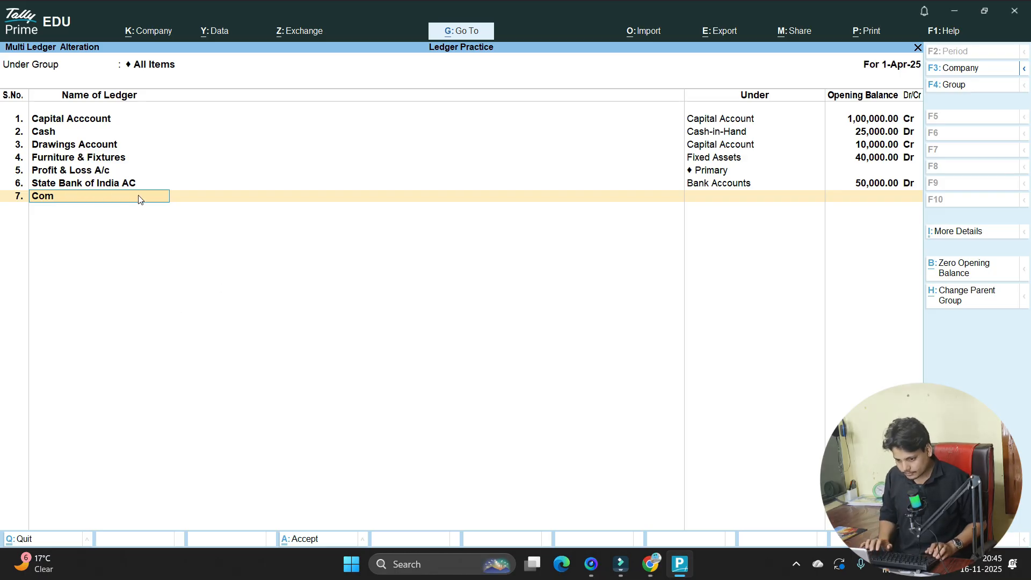
{"action": "key", "text": "ctrl+alt+v"}
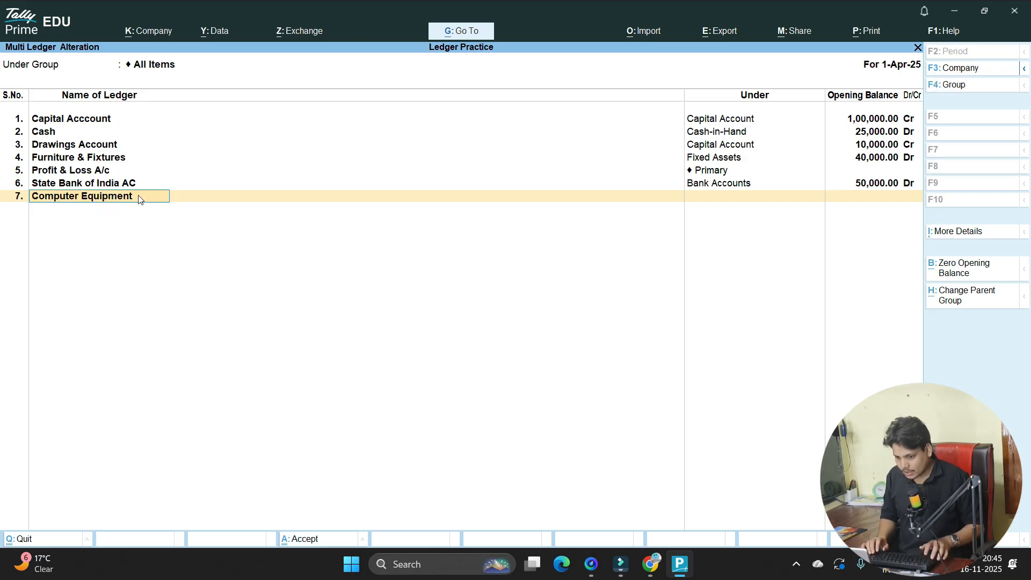
- Set Computer Equipment's group to Fixed Assets
{"action": "key", "text": "alt+Tab"}
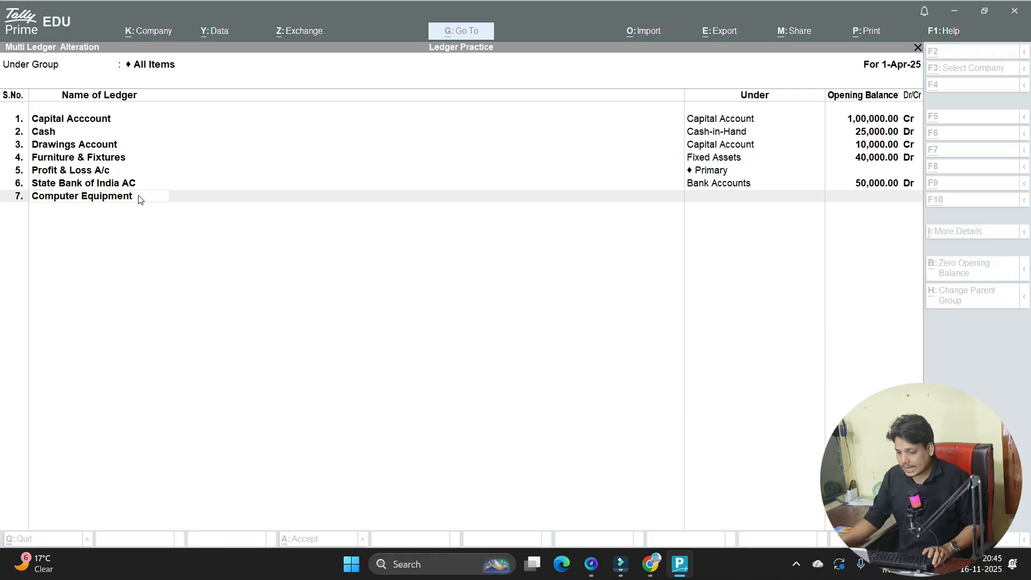
{"action": "left_click", "coordinate": [344, 274]}
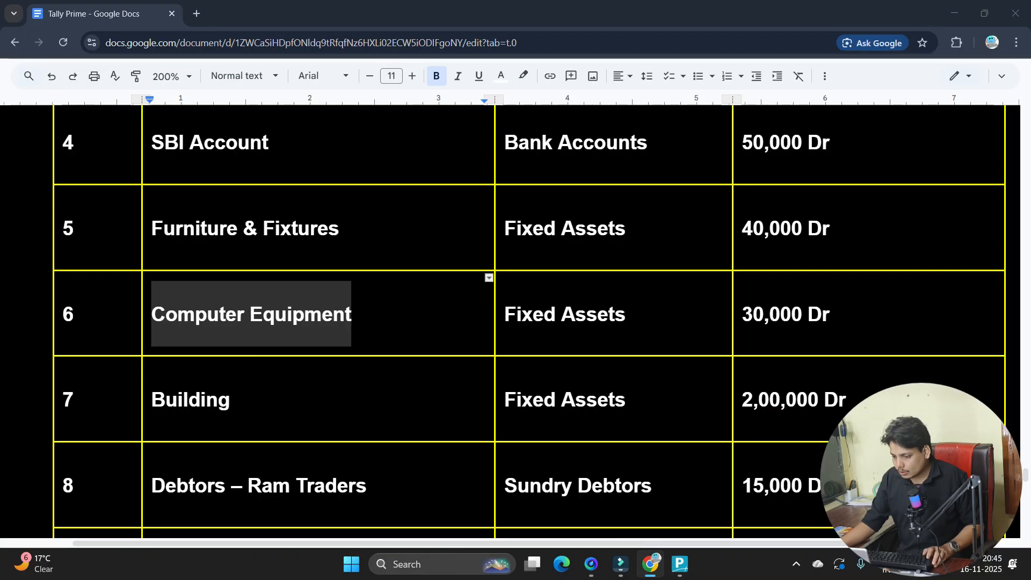
{"action": "double_click", "coordinate": [537, 314]}
{"action": "key", "text": "alt+Tab"}
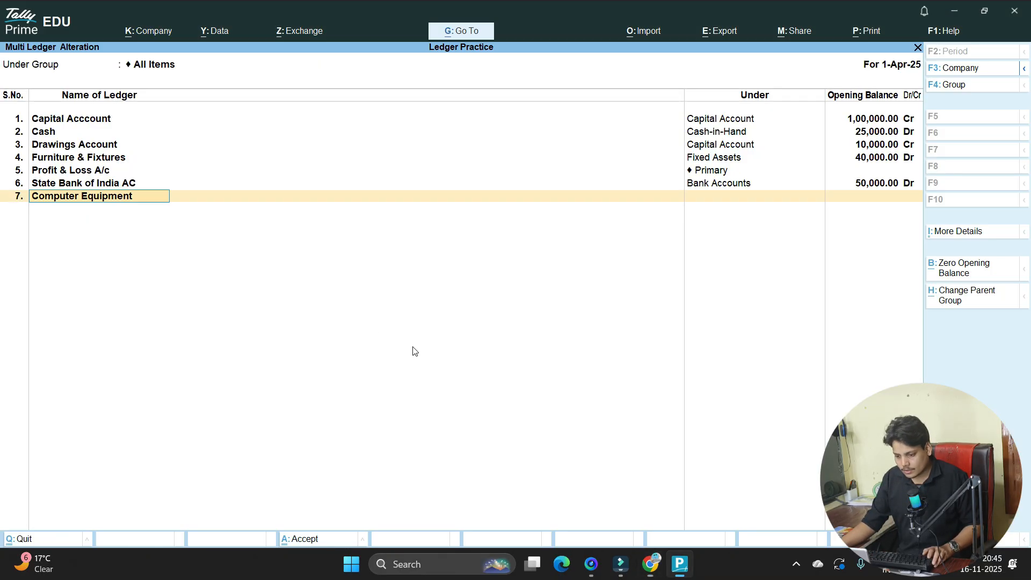
{"action": "key", "text": "Return"}
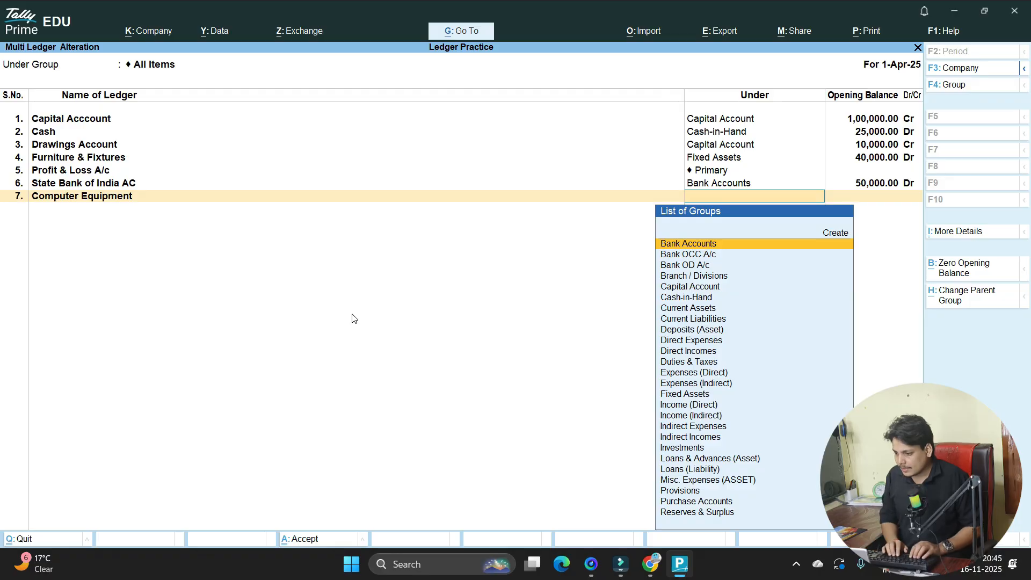
{"action": "type", "text": "Fi"}
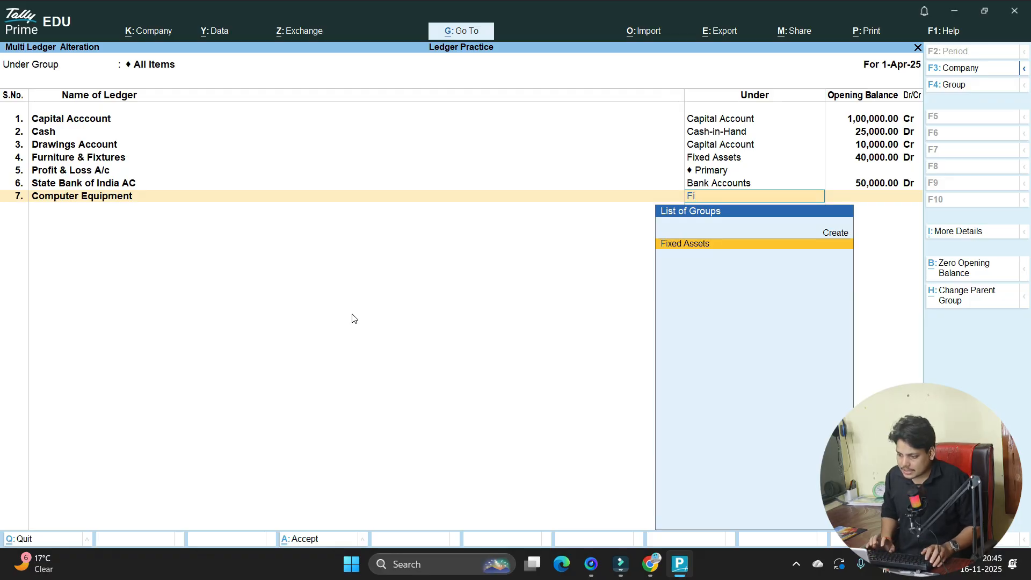
{"action": "key", "text": "Return"}
- Give Computer Equipment a 30,000 Dr opening balance, checked against the Docs list
{"action": "key", "text": "alt+Tab"}
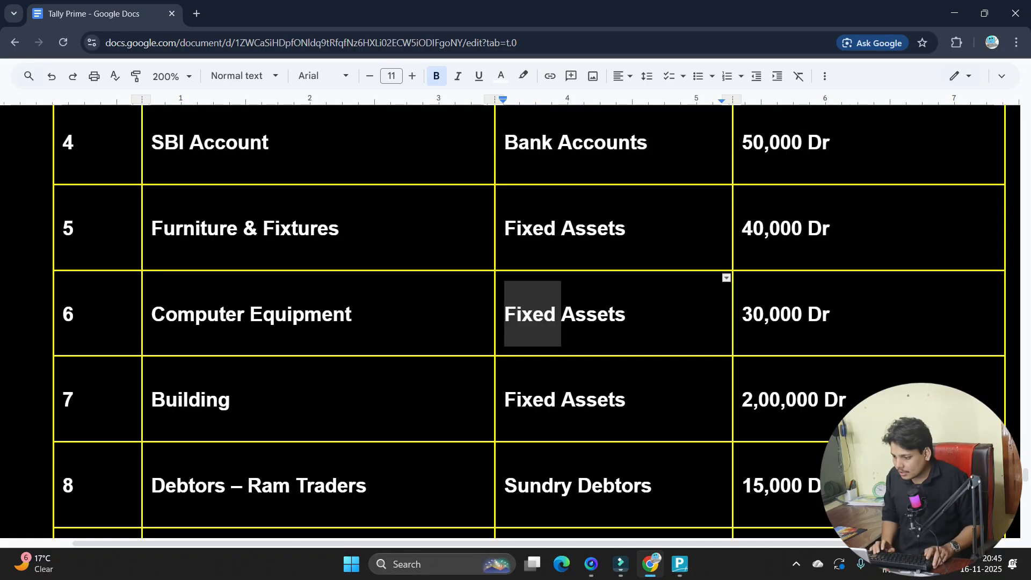
{"action": "key", "text": "alt+Tab"}
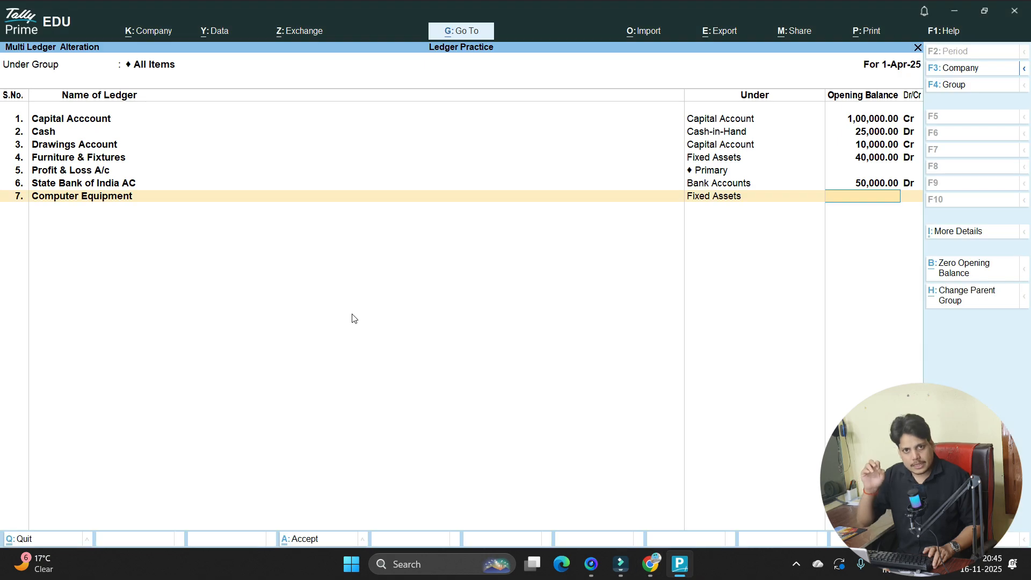
{"action": "key", "text": "alt+Tab"}
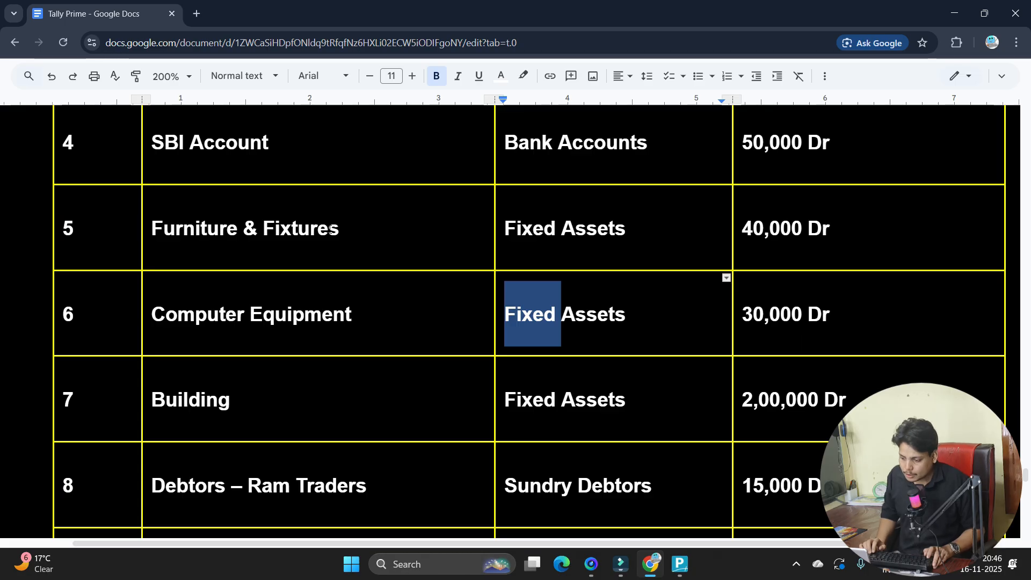
{"action": "key", "text": "alt+Tab"}
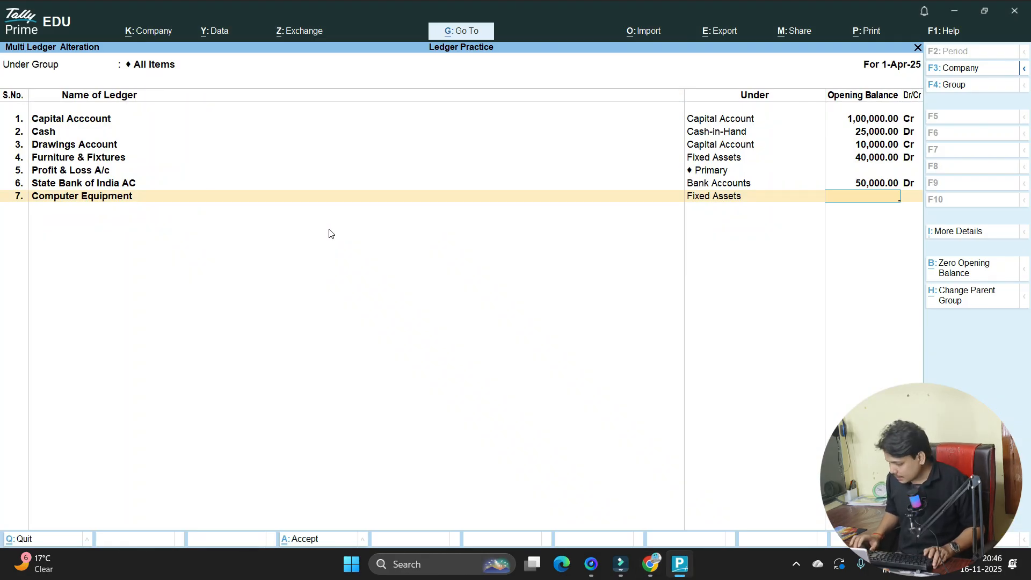
{"action": "type", "text": "30,000"}
{"action": "key", "text": "Return"}
{"action": "key", "text": "Return"}
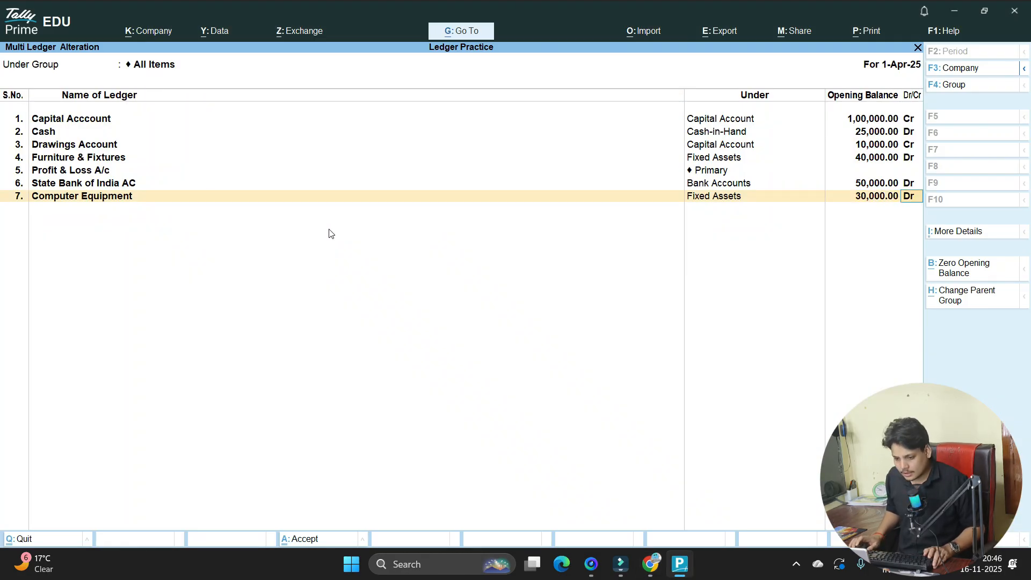
{"action": "key", "text": "alt+Tab"}
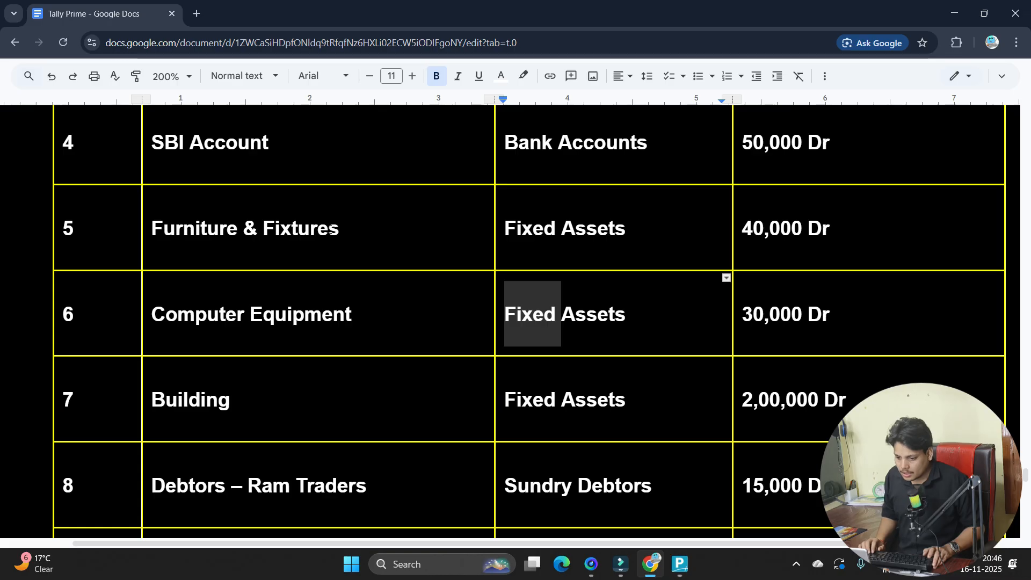
{"action": "key", "text": "alt+Tab"}
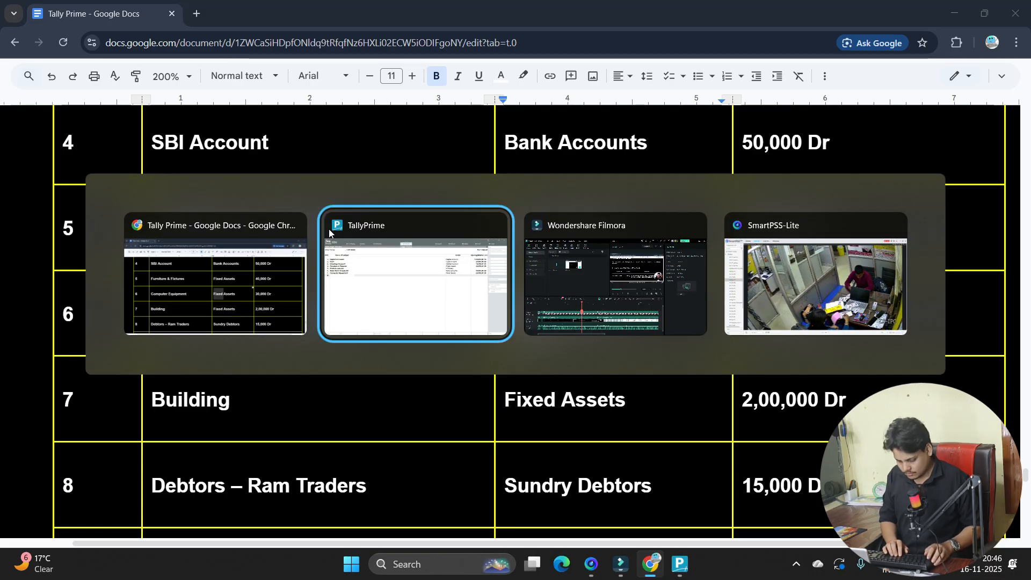
{"action": "left_click", "coordinate": [341, 303]}
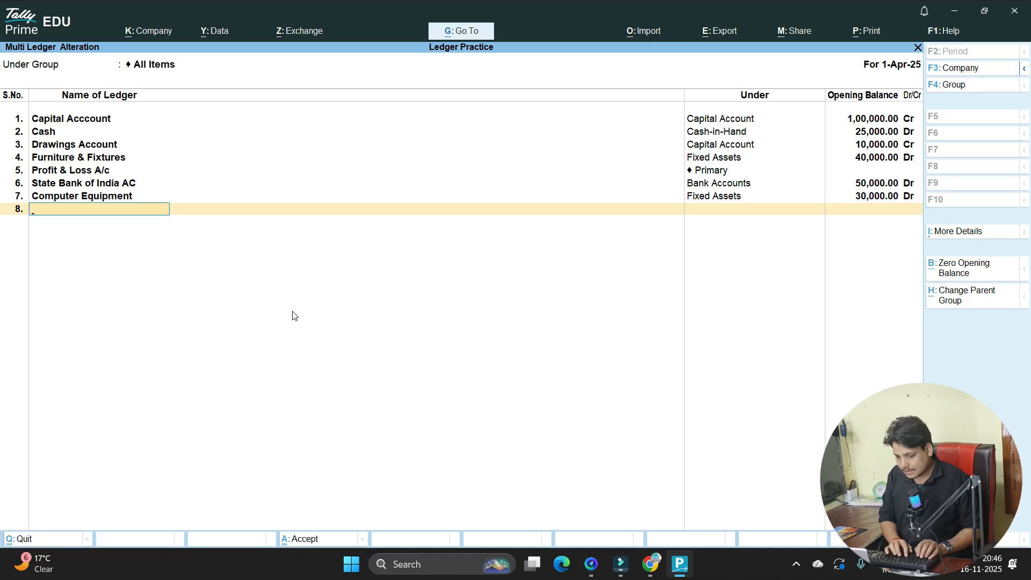
- Add the Building ledger under Fixed Assets with a 2,00,000 Dr opening balance
{"action": "type", "text": "Buil"}
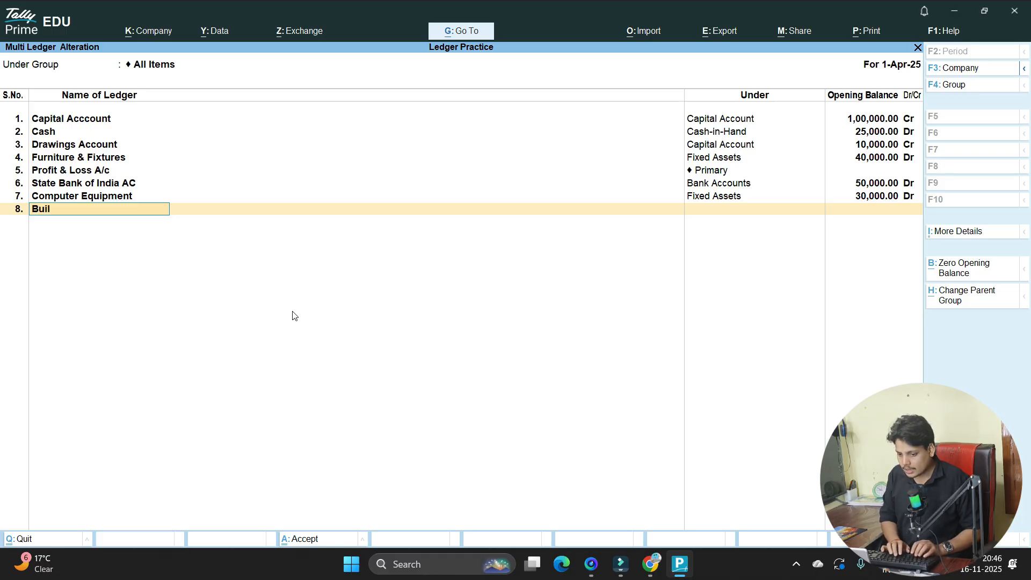
{"action": "type", "text": "ding"}
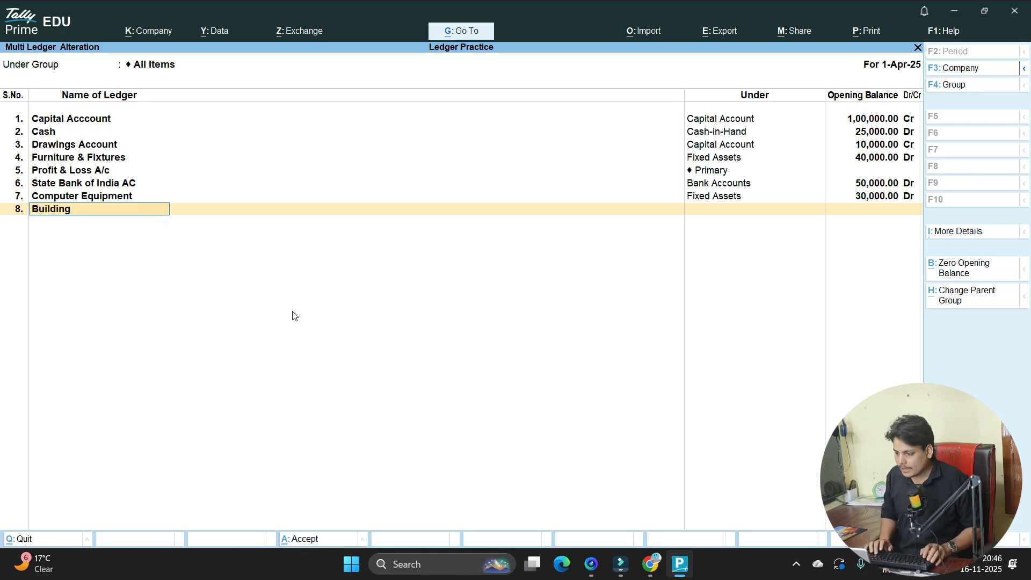
{"action": "key", "text": "Return"}
{"action": "type", "text": "Fi"}
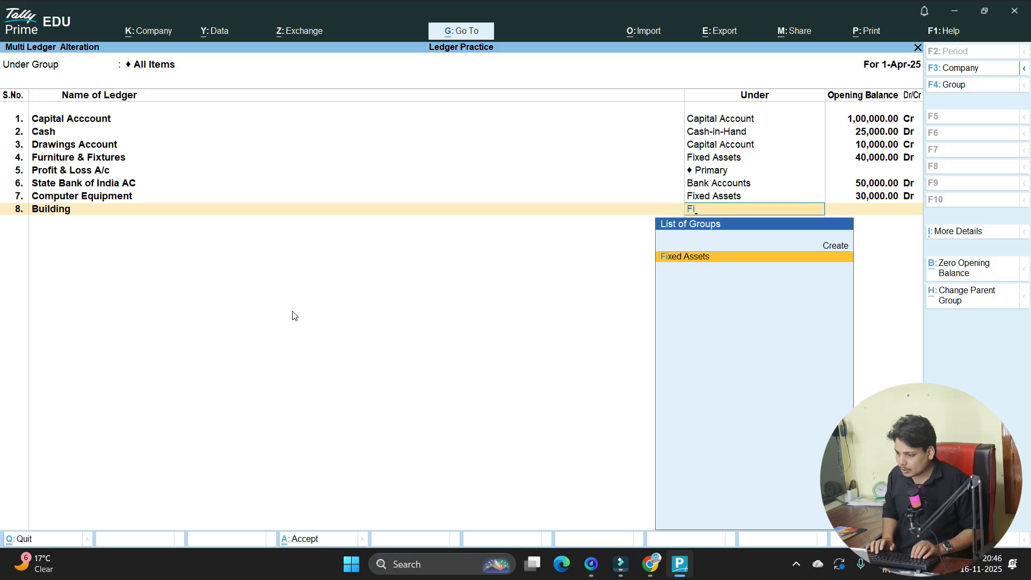
{"action": "key", "text": "Return"}
{"action": "type", "text": "2,00,0"}
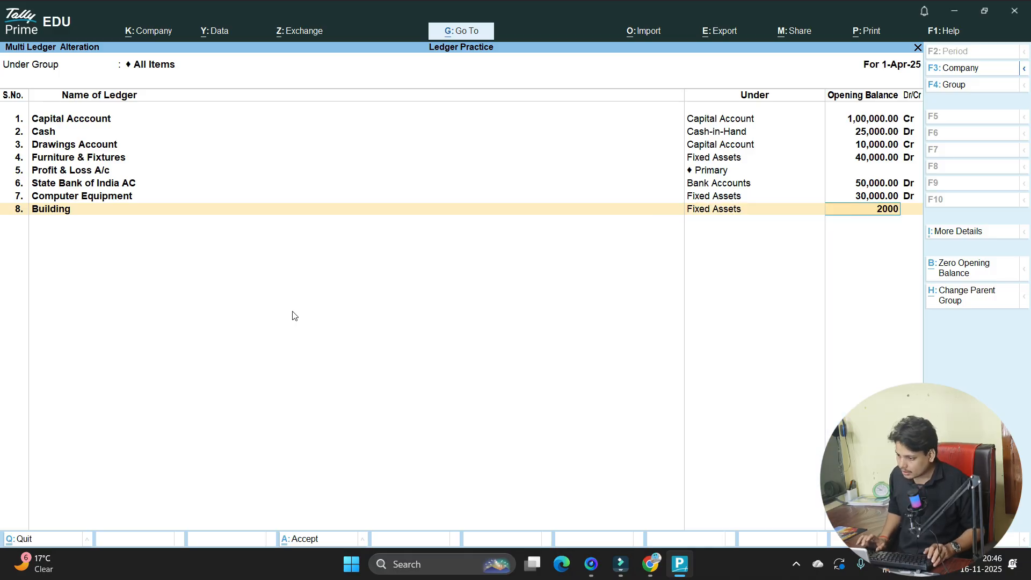
{"action": "type", "text": "00"}
{"action": "key", "text": "Return"}
{"action": "key", "text": "Return"}
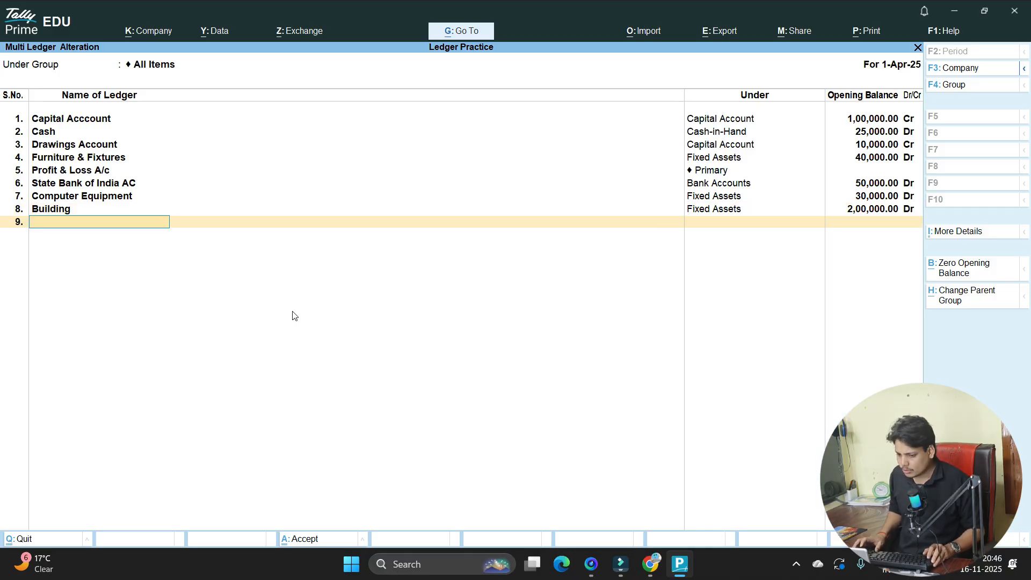
- Select Ram Traders in row 8 of the Google Docs ledger list
{"action": "key", "text": "alt+Tab"}
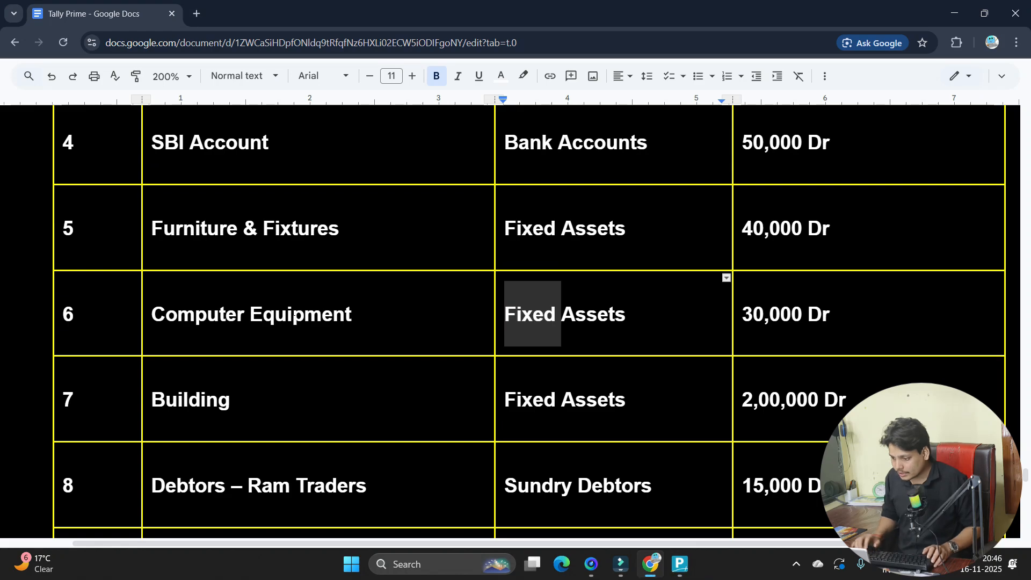
{"action": "scroll", "coordinate": [529, 314], "scroll_direction": "down", "scroll_amount": 5}
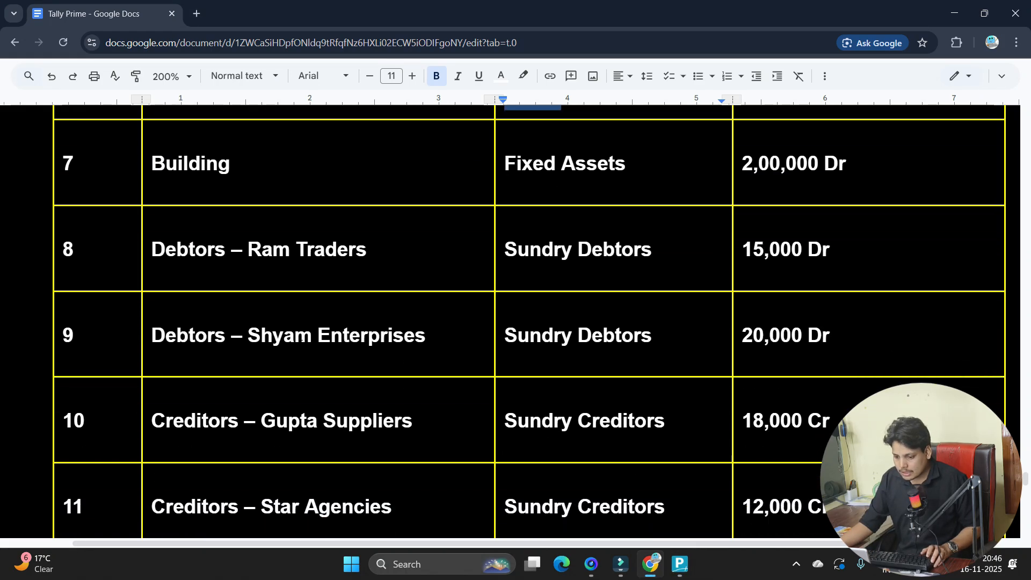
{"action": "double_click", "coordinate": [173, 217]}
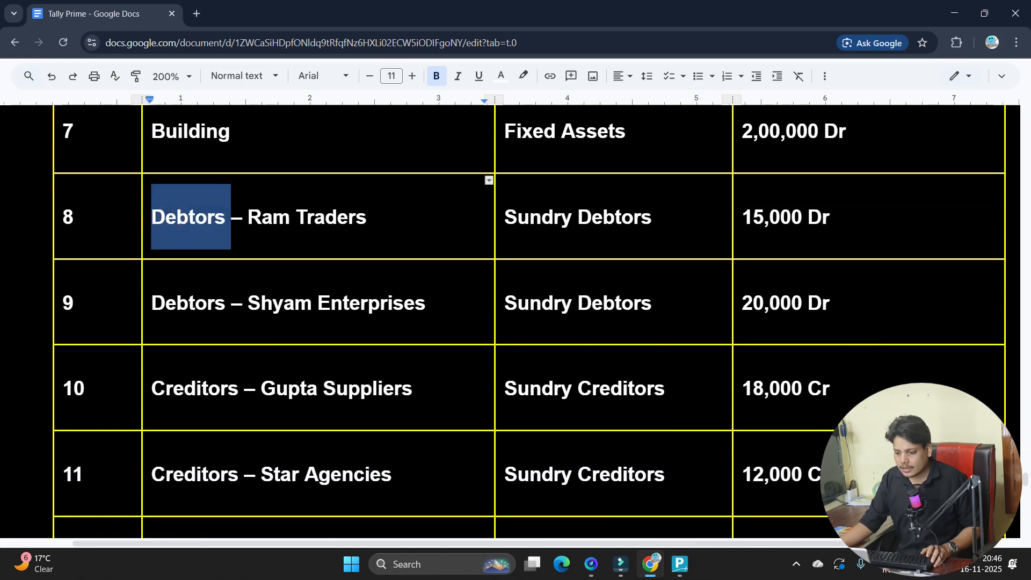
{"action": "double_click", "coordinate": [268, 217]}
{"action": "left_click_drag", "start_coordinate": [269, 217], "coordinate": [375, 208]}
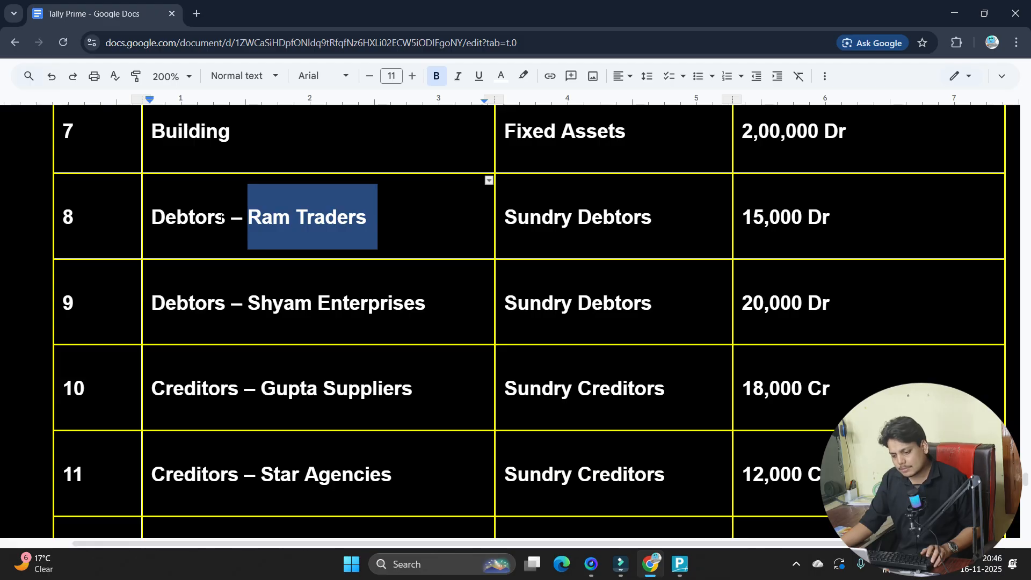
- Paste Ram Traders from Docs as the new ledger name, extended to 'Ram Traders - Buyer'
{"action": "left_click_drag", "start_coordinate": [153, 215], "coordinate": [349, 217]}
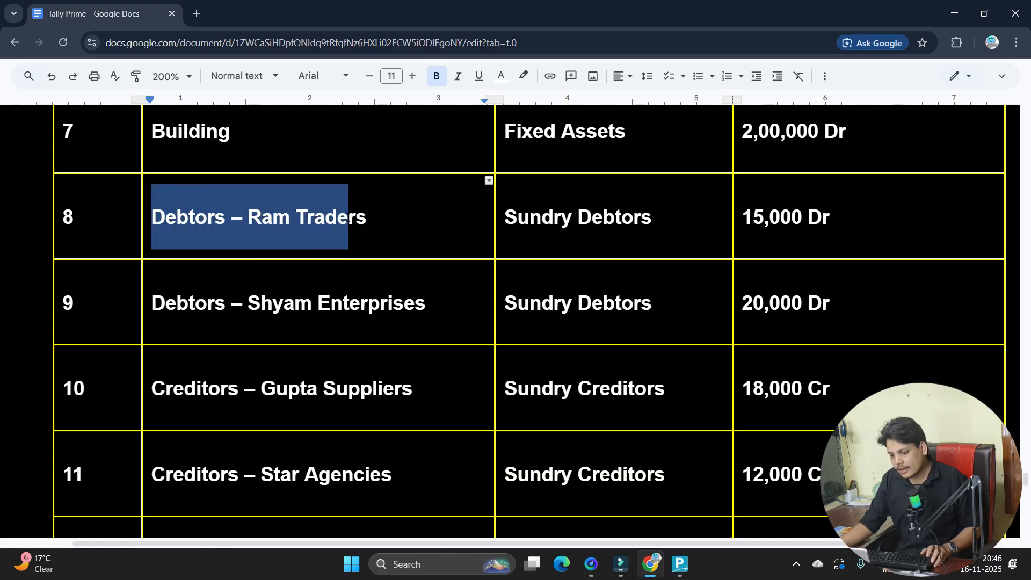
{"action": "left_click", "coordinate": [273, 217]}
{"action": "left_click_drag", "start_coordinate": [246, 216], "coordinate": [367, 217]}
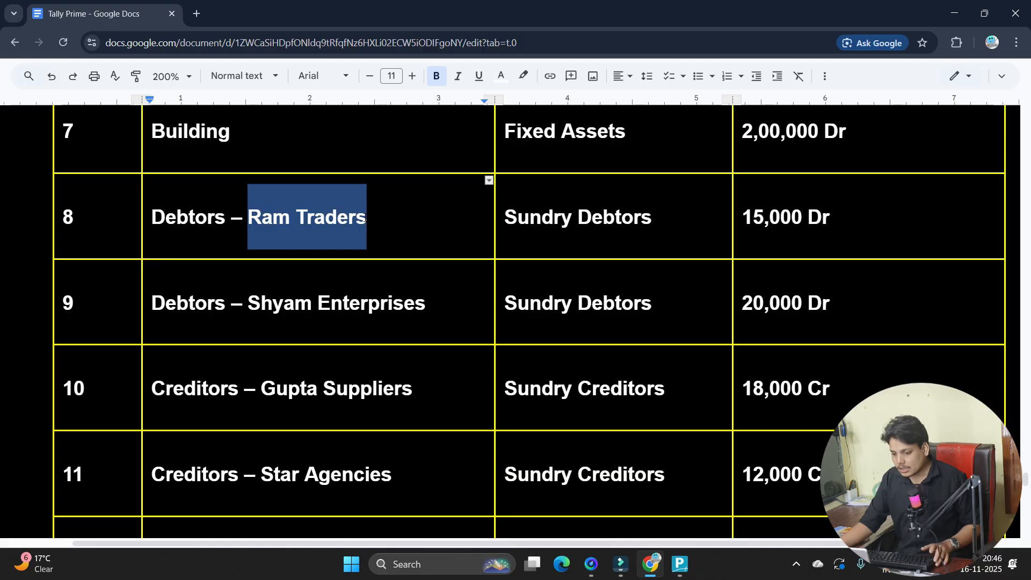
{"action": "key", "text": "alt+Tab"}
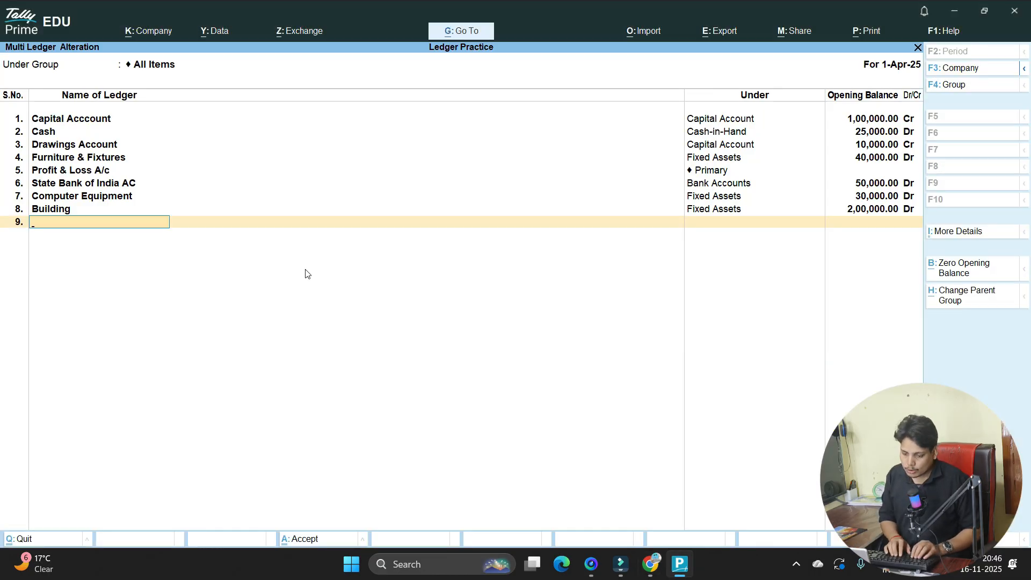
{"action": "key", "text": "ctrl+alt+v"}
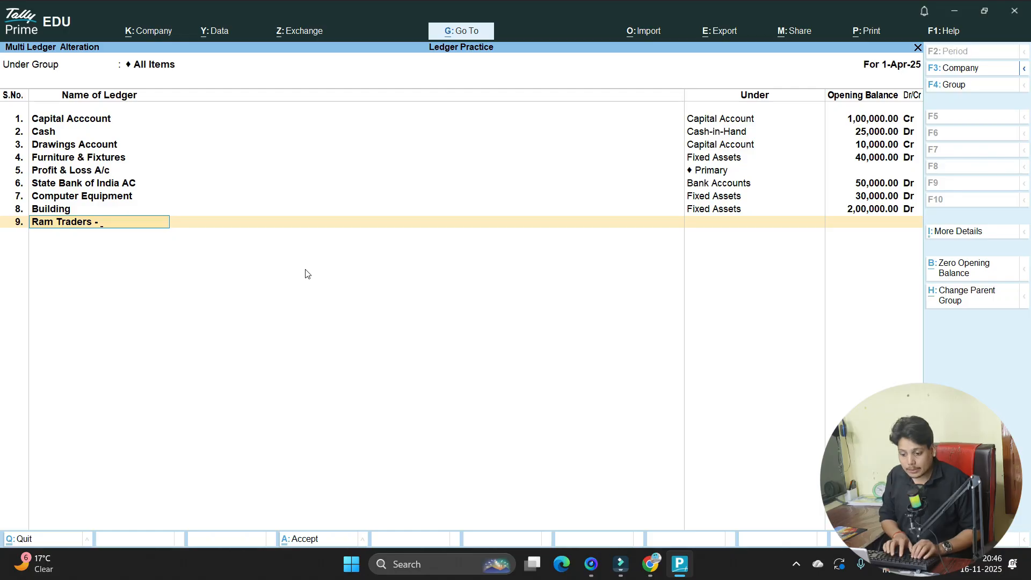
{"action": "type", "text": "- Buyer"}
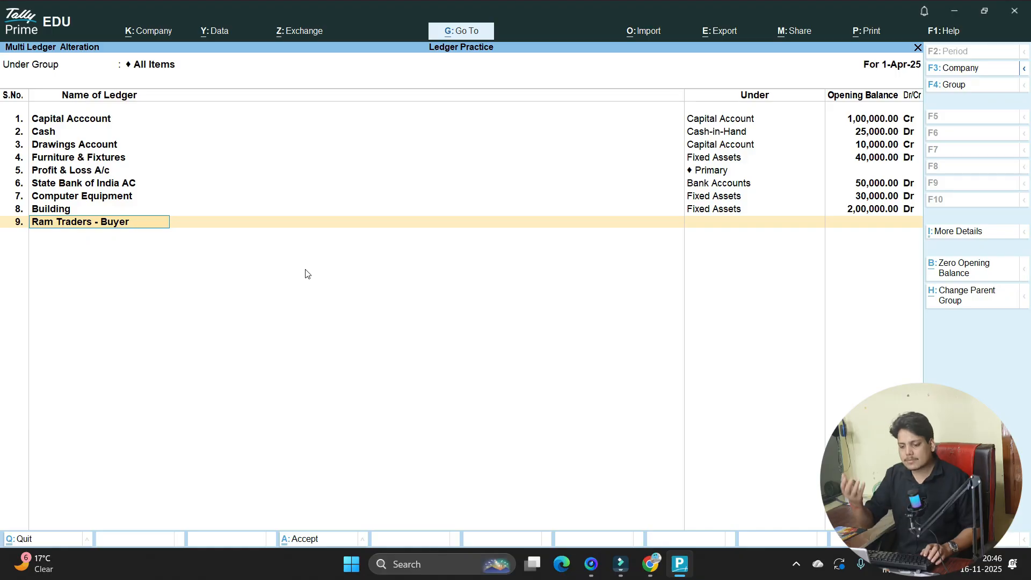
{"action": "key", "text": "Return"}
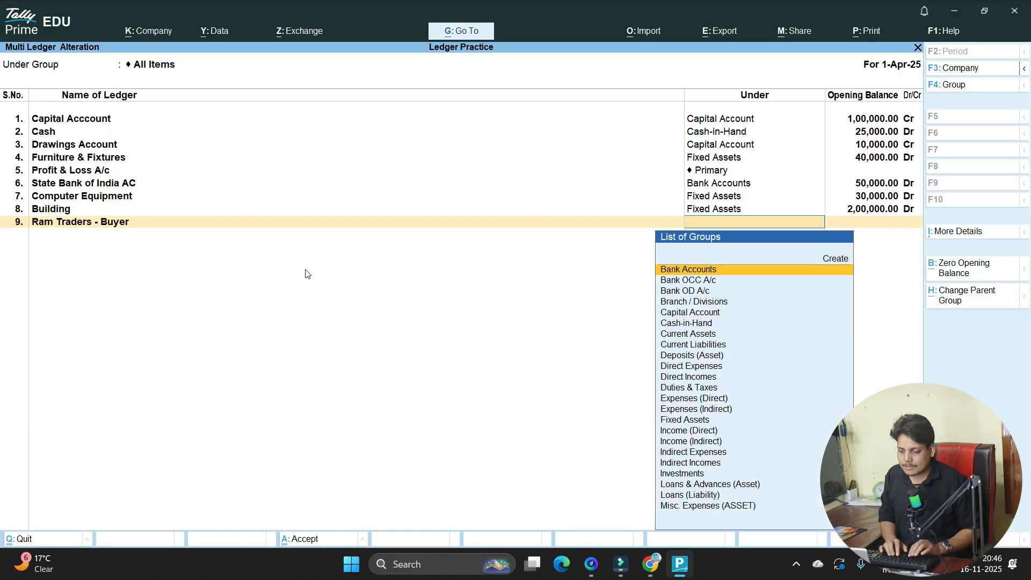
- Put Ram Traders - Buyer under Sundry Debtors with 15,000 Dr kept on account
{"action": "type", "text": "Deb"}
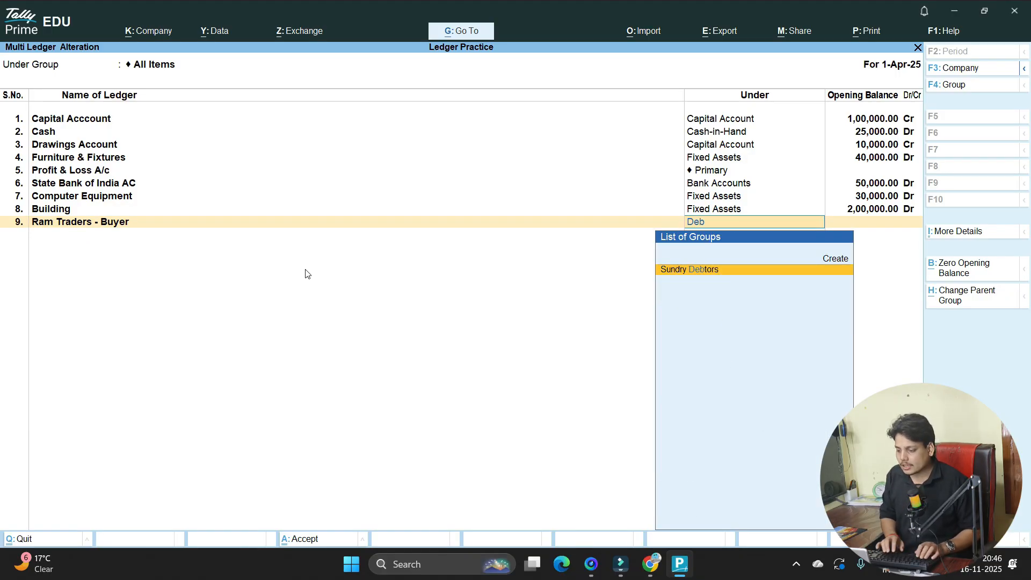
{"action": "key", "text": "Return"}
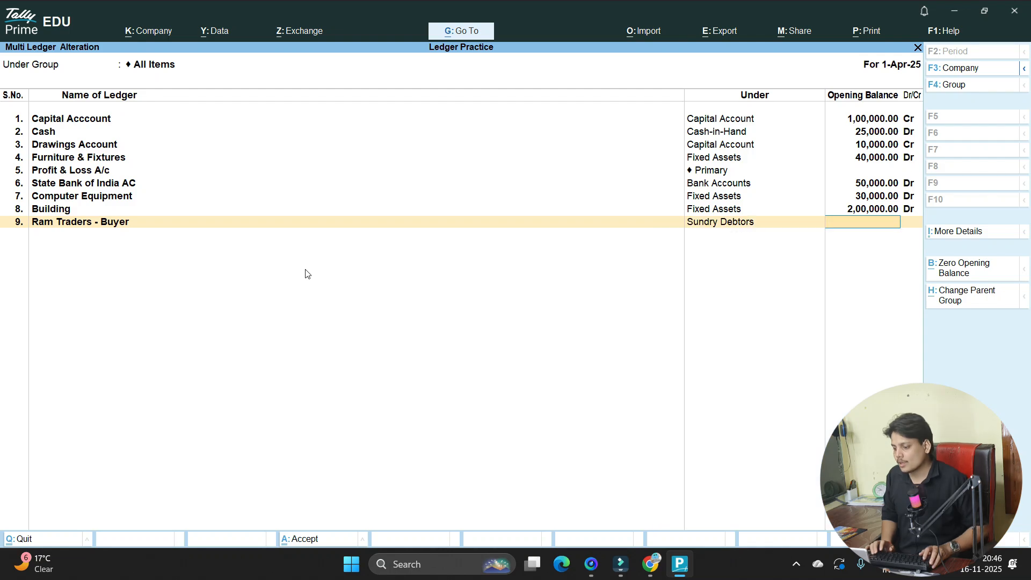
{"action": "key", "text": "alt+Tab"}
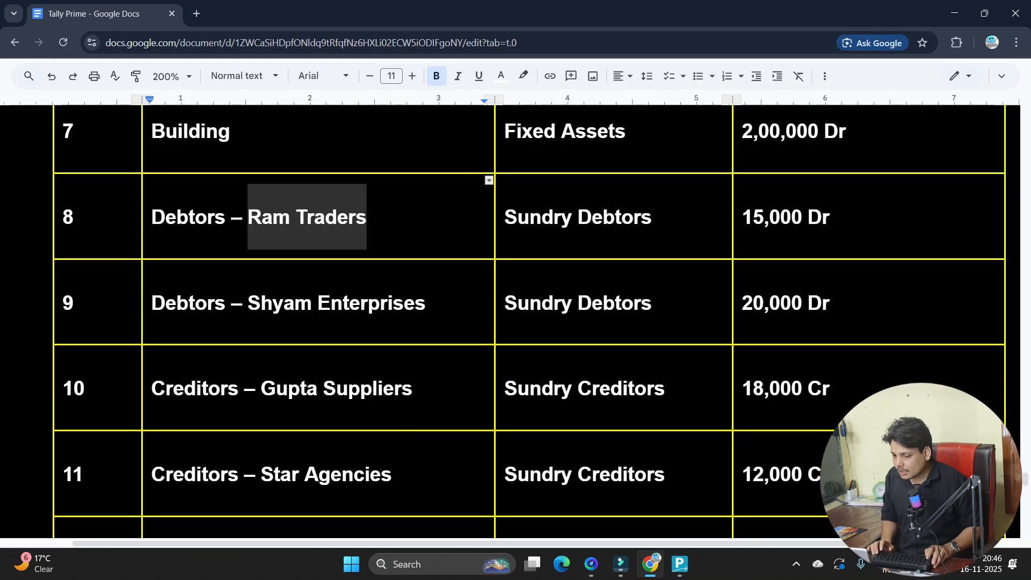
{"action": "key", "text": "alt+Tab"}
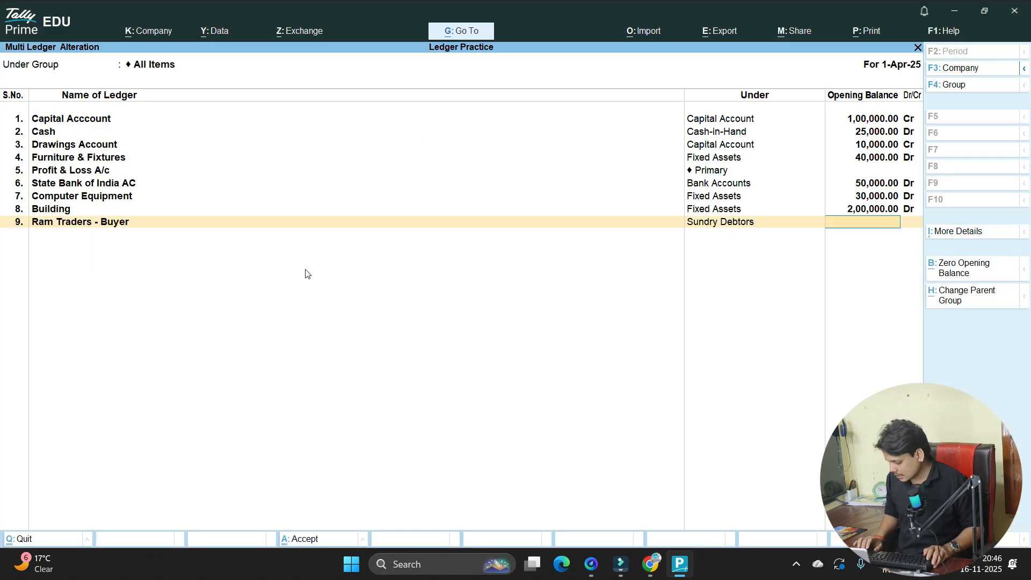
{"action": "type", "text": "15000"}
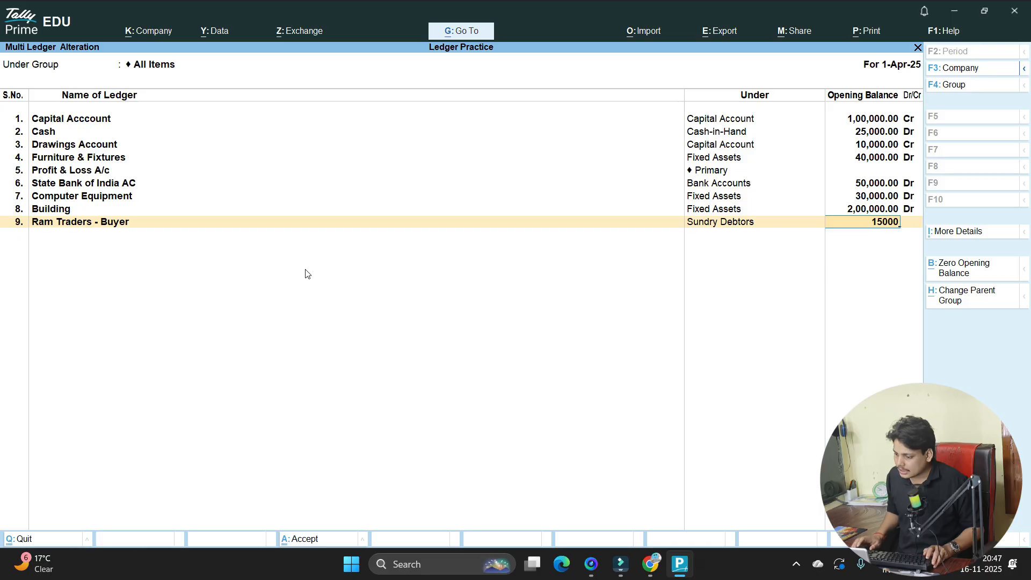
{"action": "key", "text": "Return"}
{"action": "key", "text": "Return"}
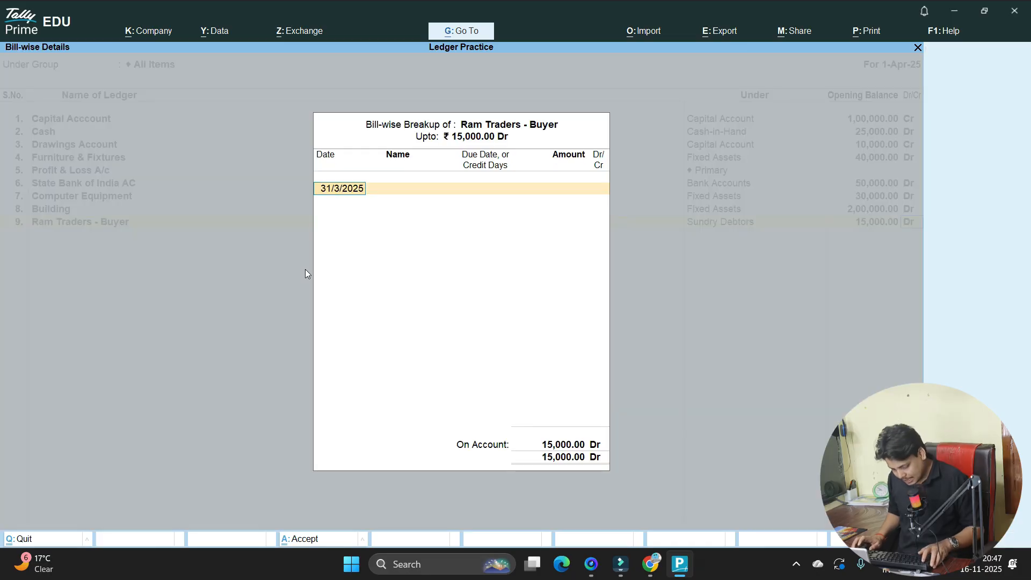
{"action": "type", "text": "1"}
{"action": "key", "text": "Return"}
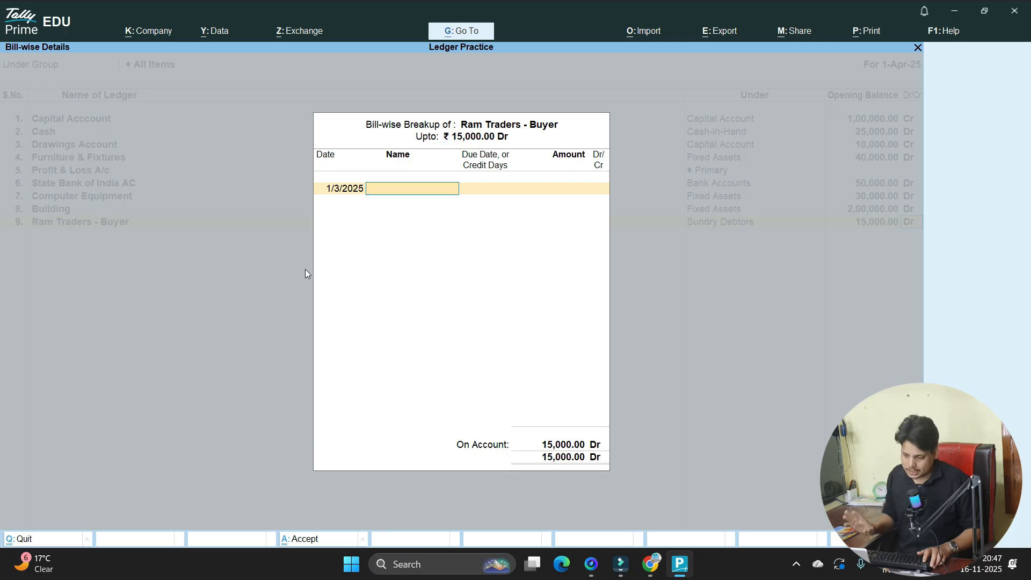
{"action": "key", "text": "Return"}
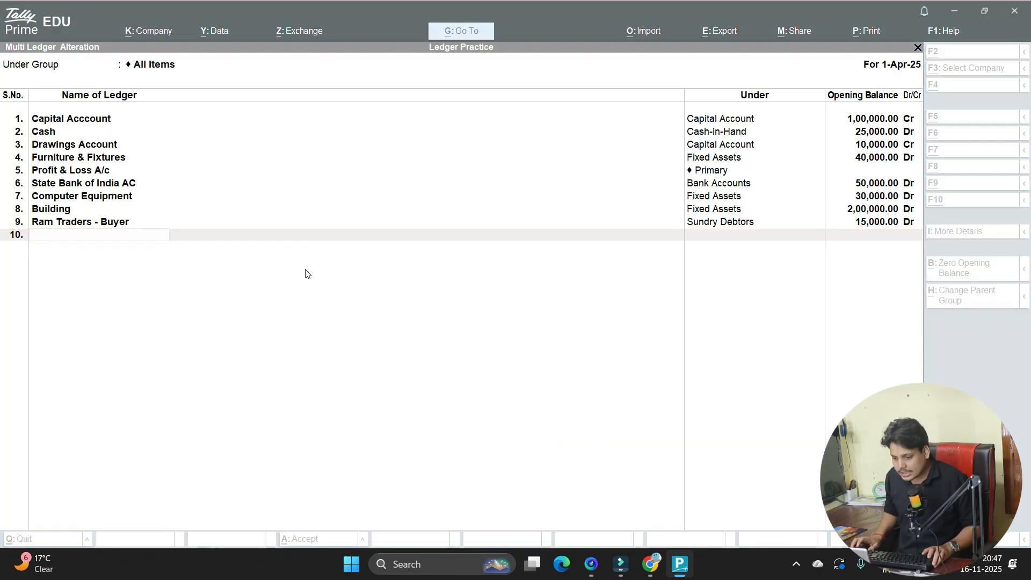
{"action": "key", "text": "alt+Tab"}
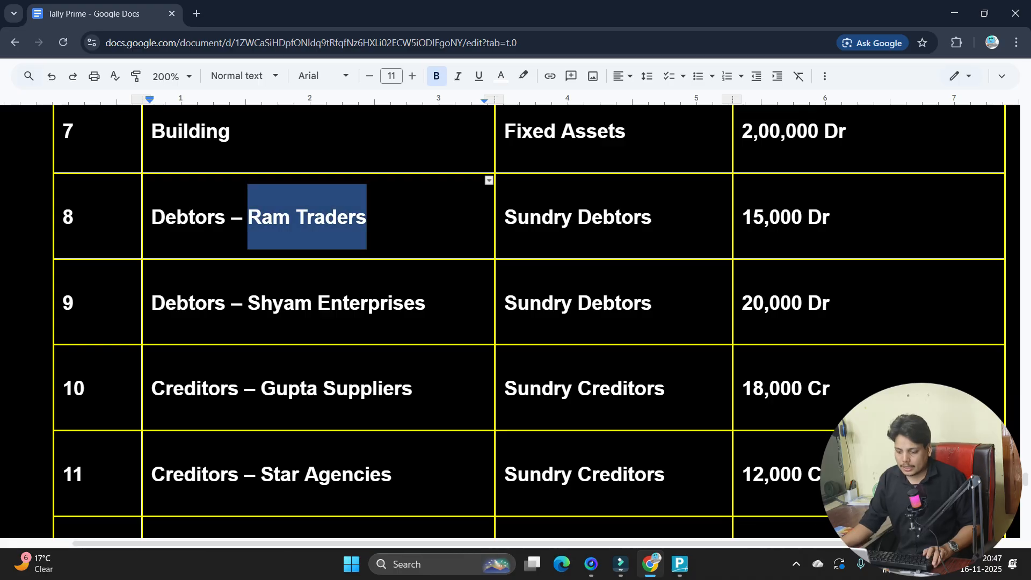
- Save the Multi Ledger Alteration changes and close the screen
{"action": "scroll", "coordinate": [302, 301], "scroll_direction": "down", "scroll_amount": 5}
{"action": "key", "text": "alt+Tab"}
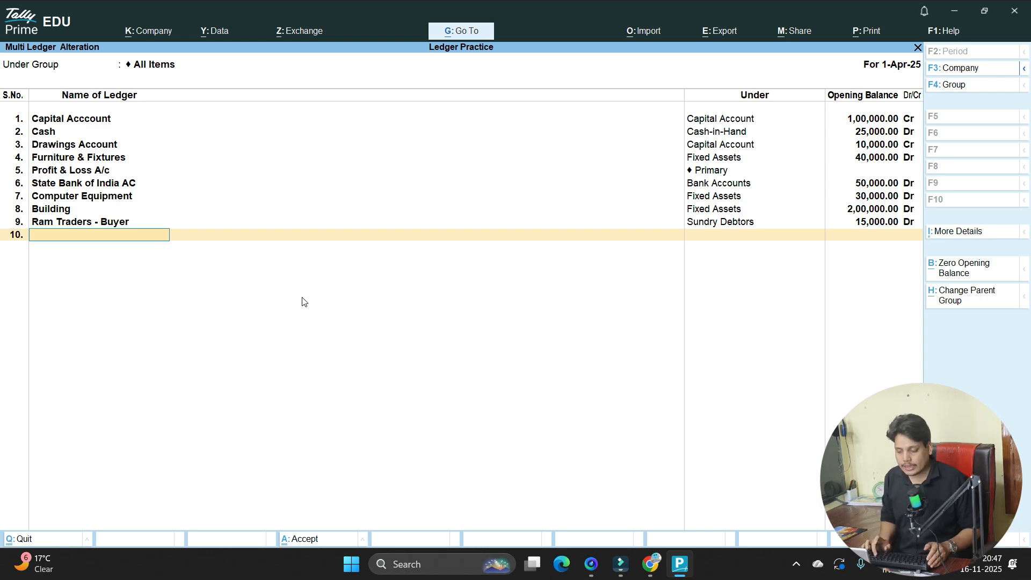
{"action": "key", "text": "Return"}
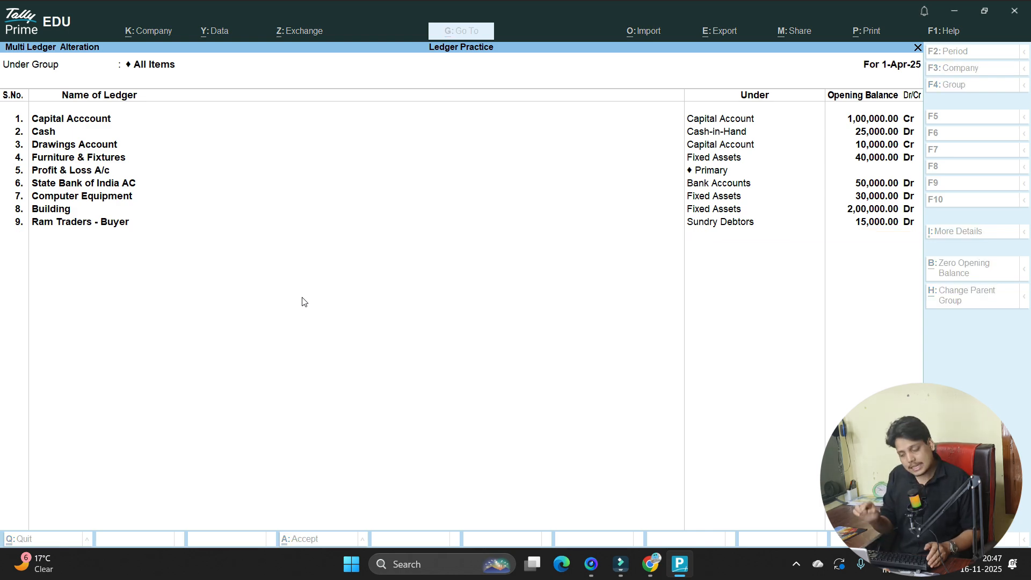
{"action": "key", "text": "Return"}
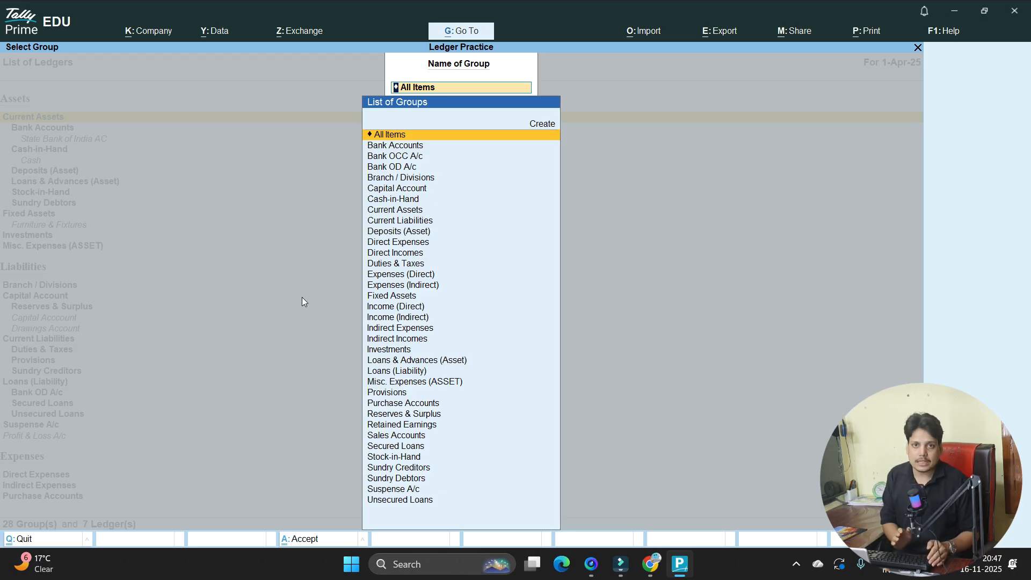
{"action": "key", "text": "BackSpace"}
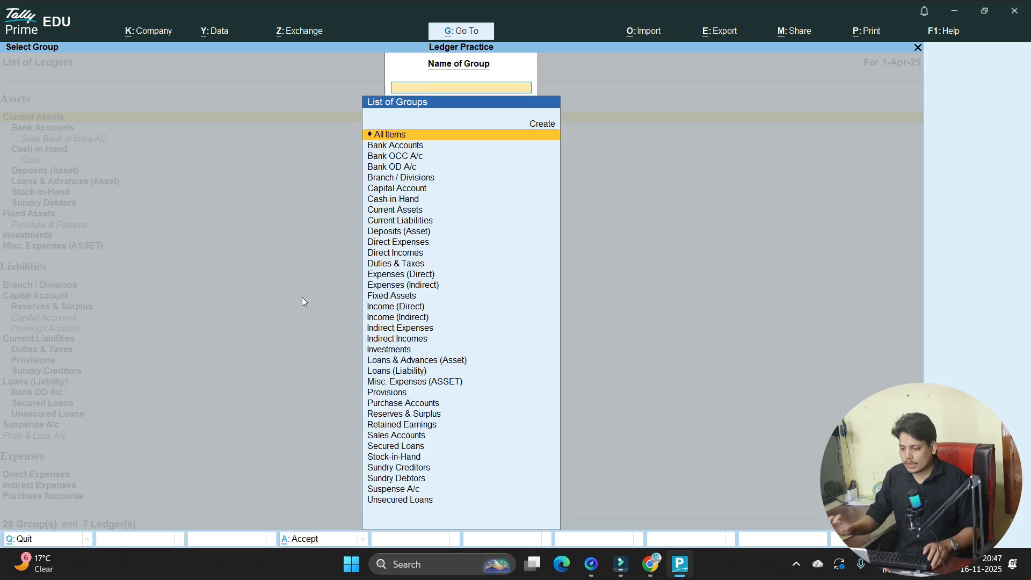
- Zoom the Google Docs ledger list to 150% and scroll through to the Notes
{"action": "key", "text": "alt+Tab"}
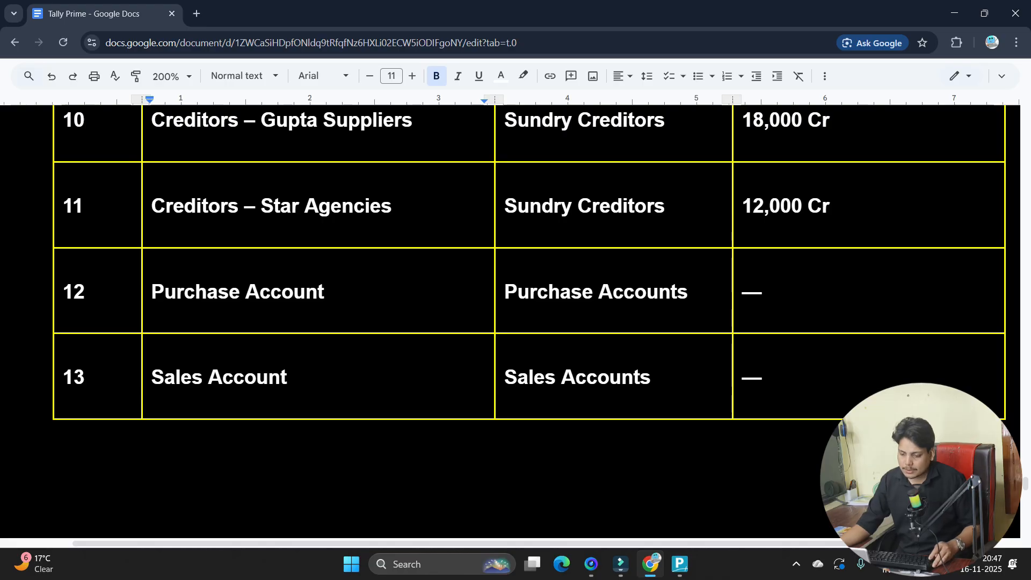
{"action": "scroll", "coordinate": [175, 156], "scroll_direction": "down", "scroll_amount": 5}
{"action": "left_click", "coordinate": [175, 156]}
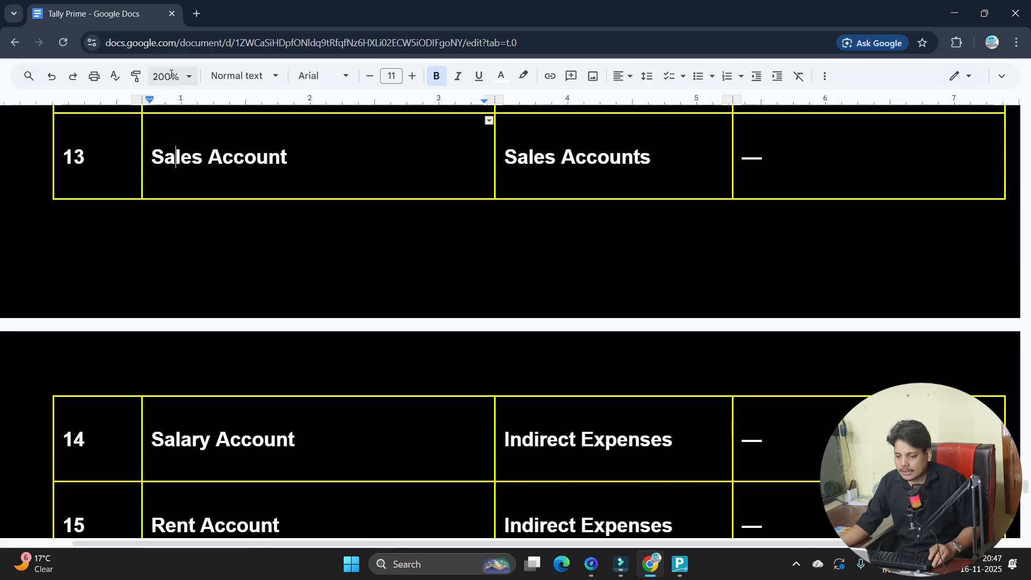
{"action": "left_click", "coordinate": [170, 77]}
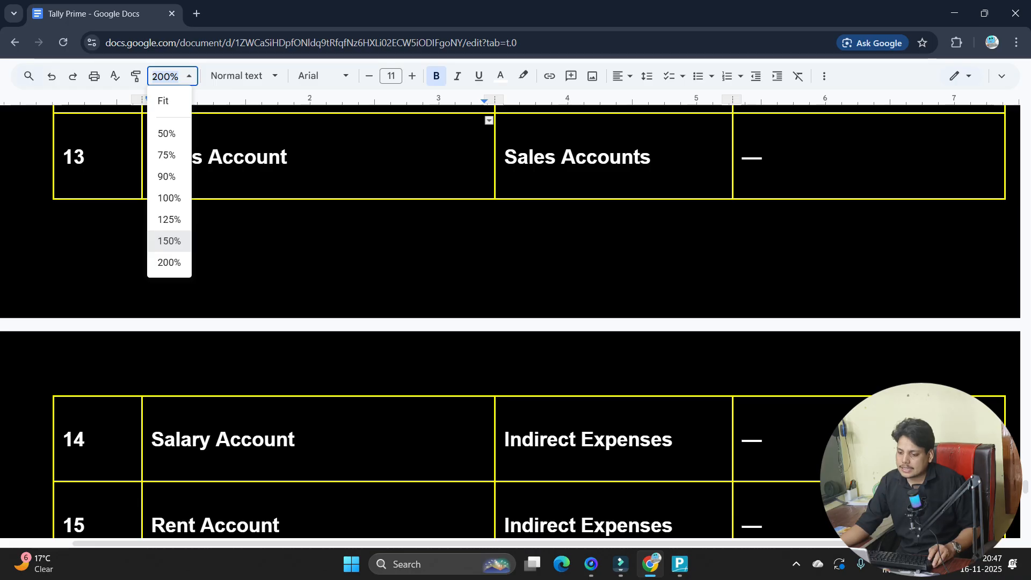
{"action": "left_click", "coordinate": [170, 241]}
{"action": "scroll", "coordinate": [472, 317], "scroll_direction": "up", "scroll_amount": 5}
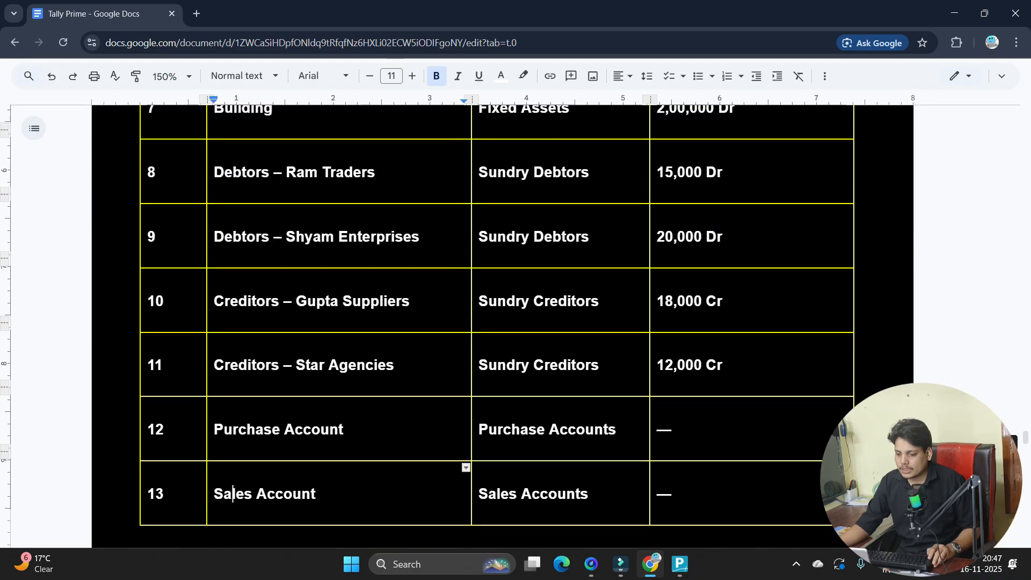
{"action": "scroll", "coordinate": [361, 253], "scroll_direction": "up", "scroll_amount": 10}
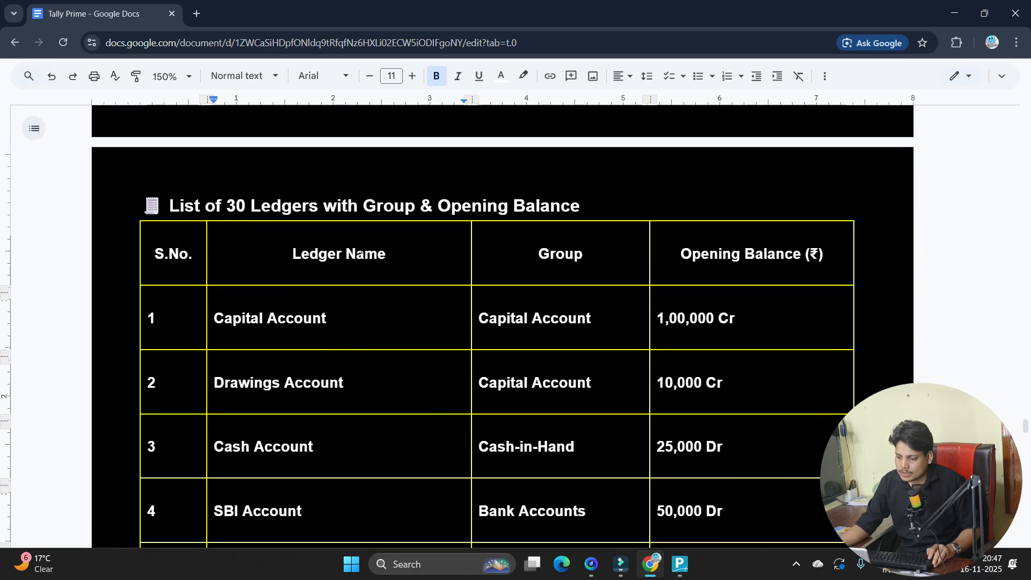
{"action": "scroll", "coordinate": [361, 253], "scroll_direction": "down", "scroll_amount": 5}
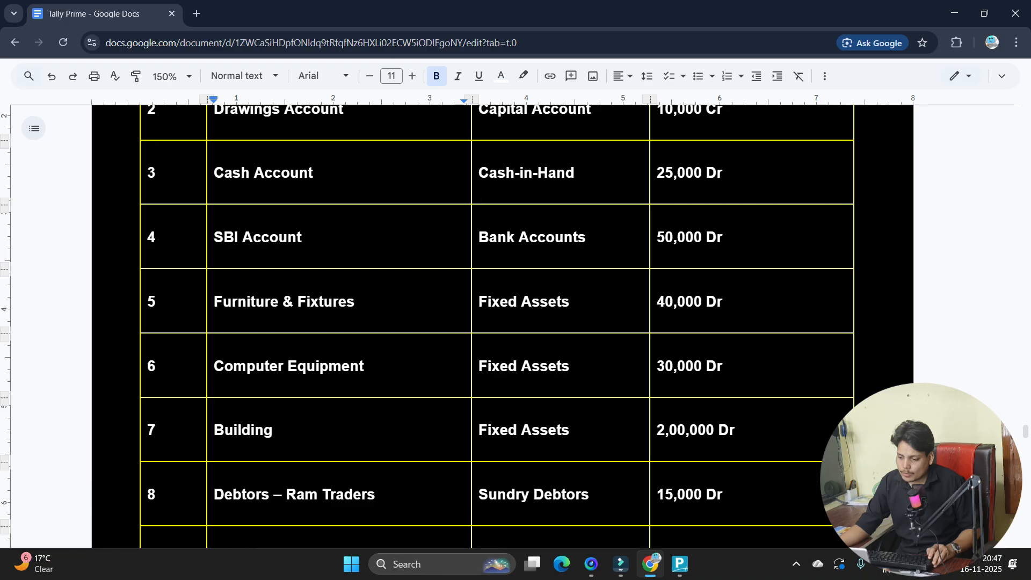
{"action": "scroll", "coordinate": [472, 322], "scroll_direction": "down", "scroll_amount": 7}
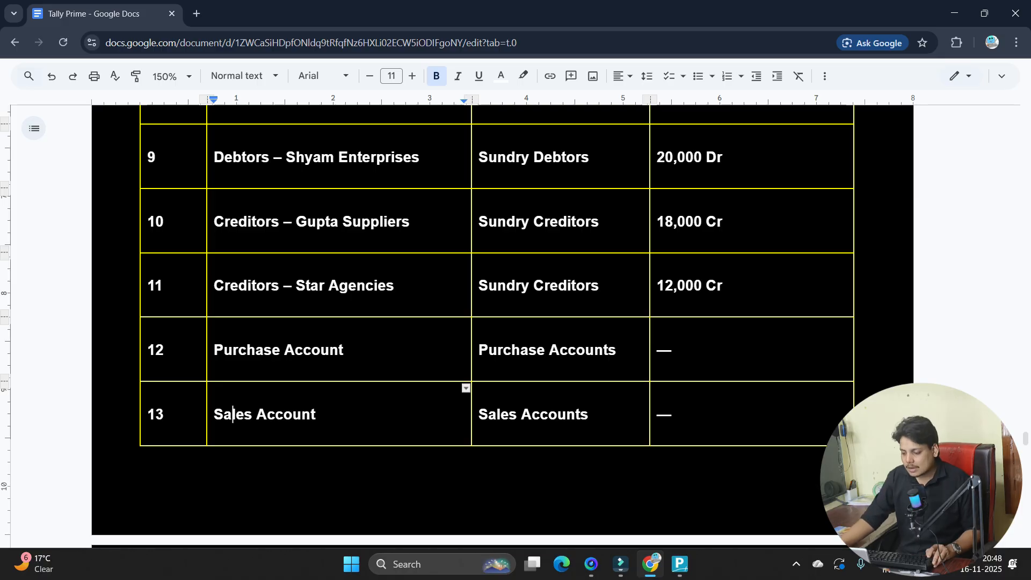
{"action": "scroll", "coordinate": [472, 322], "scroll_direction": "down", "scroll_amount": 7}
{"action": "scroll", "coordinate": [473, 322], "scroll_direction": "down", "scroll_amount": 20}
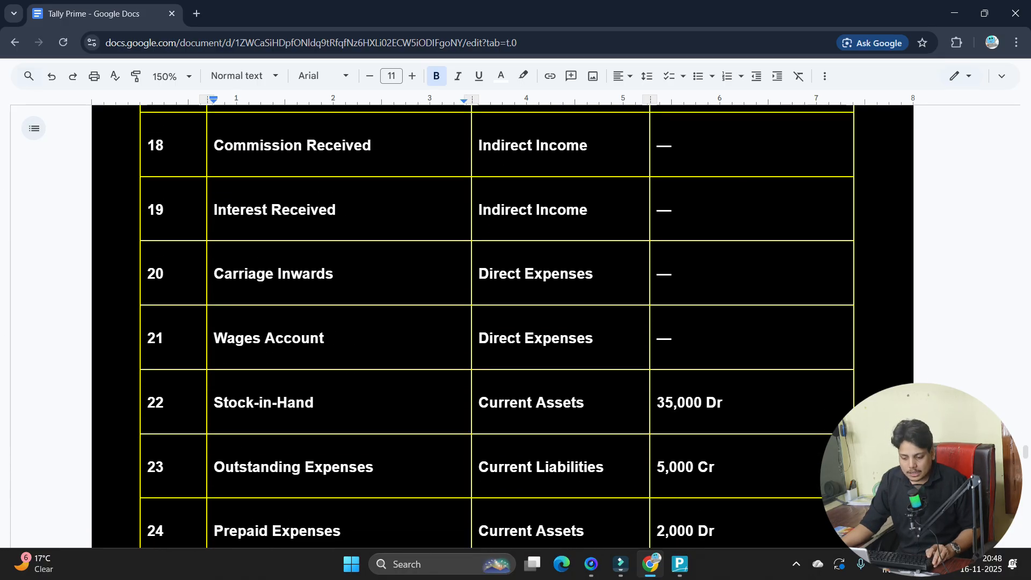
{"action": "scroll", "coordinate": [473, 322], "scroll_direction": "down", "scroll_amount": 2}
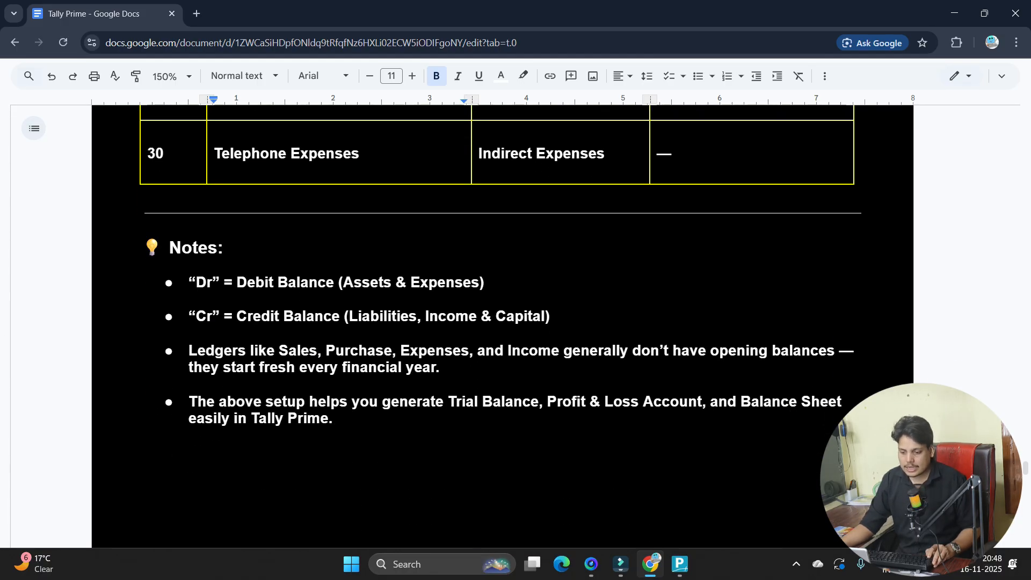
{"action": "scroll", "coordinate": [473, 322], "scroll_direction": "up", "scroll_amount": 1}
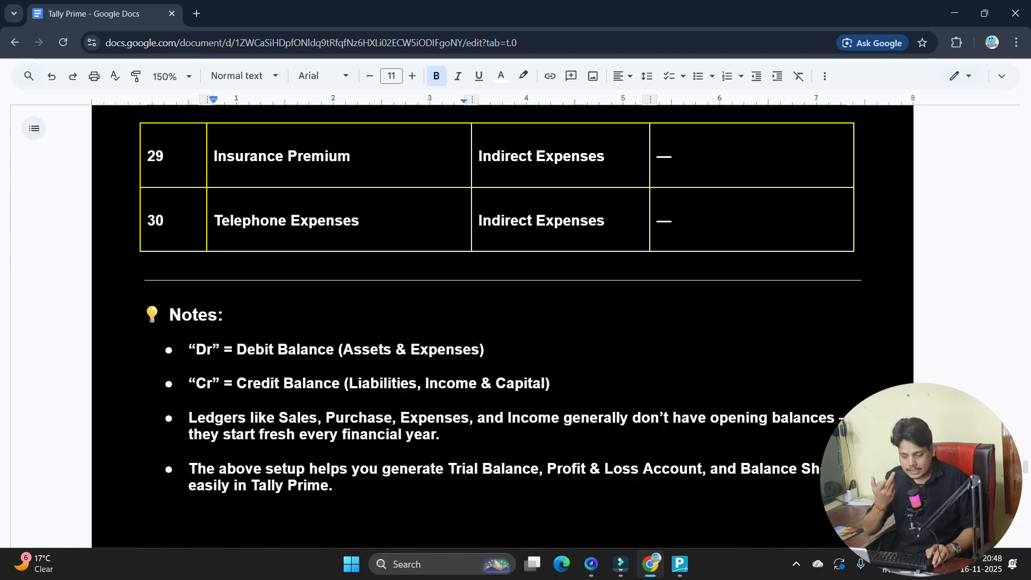
- Back out of group selection and the ledger list to the Gateway of Tally
{"action": "key", "text": "alt+Tab"}
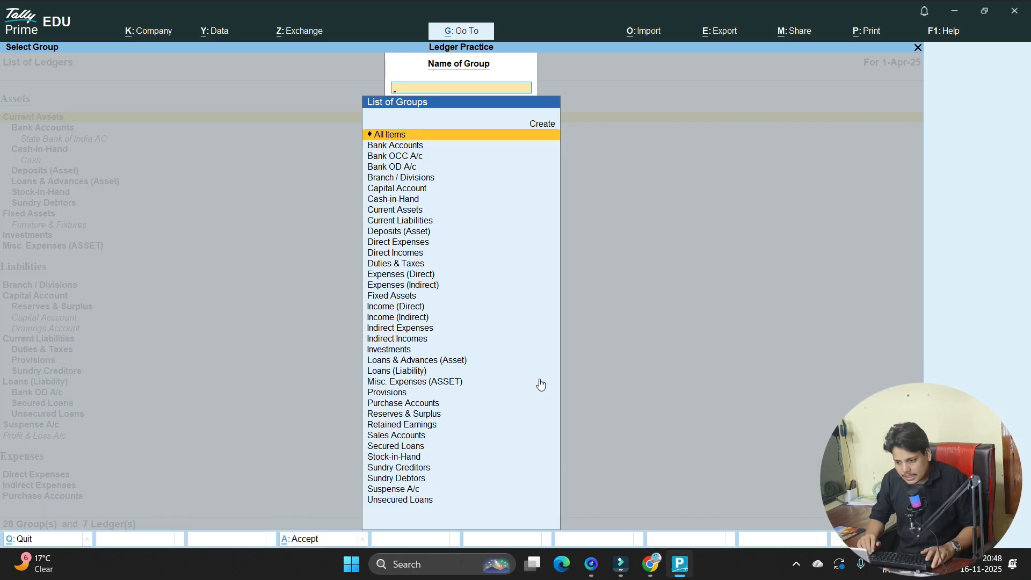
{"action": "key", "text": "Return"}
{"action": "key", "text": "Escape"}
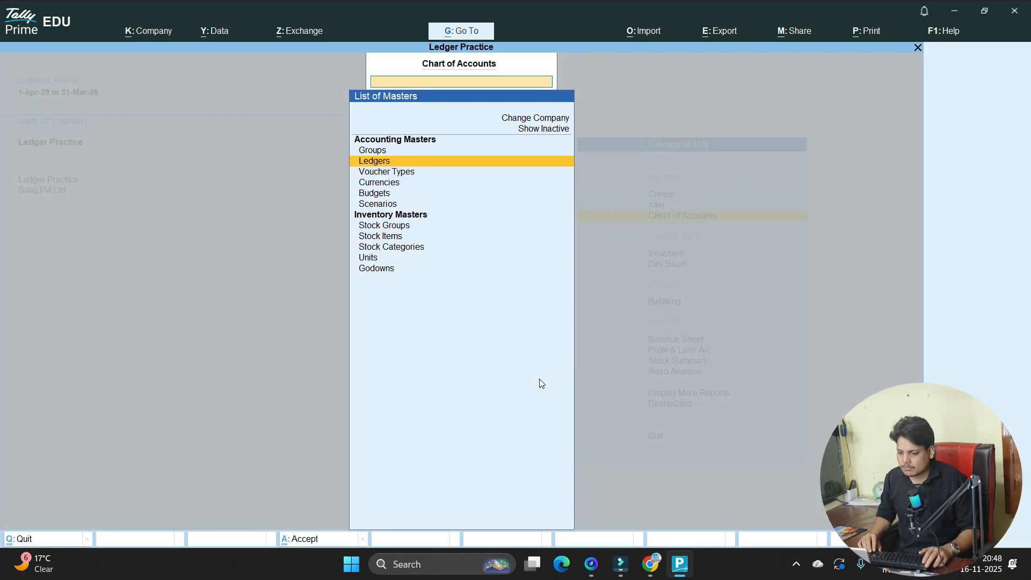
{"action": "key", "text": "Escape"}
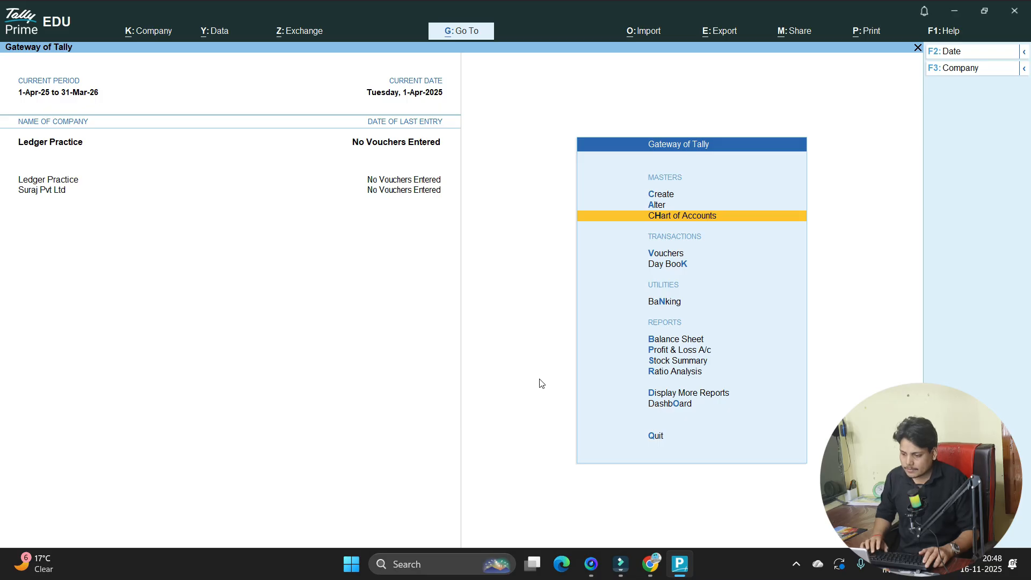
- Reopen Multi Alter to confirm nine ledgers, then exit without saving
{"action": "key", "text": "Return"}
{"action": "key", "text": "Return"}
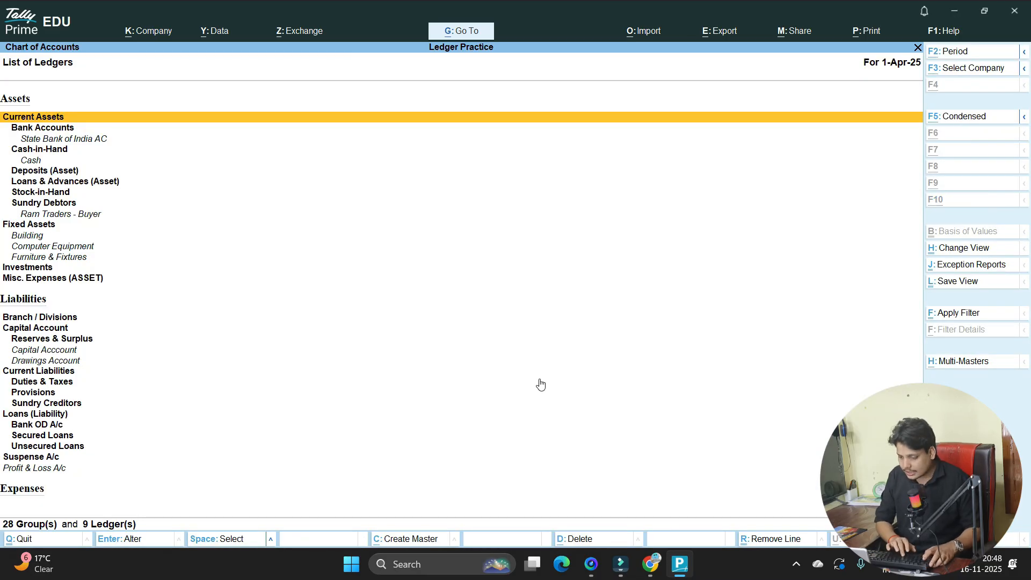
{"action": "key", "text": "alt+h"}
{"action": "key", "text": "Down"}
{"action": "key", "text": "Down"}
{"action": "key", "text": "Return"}
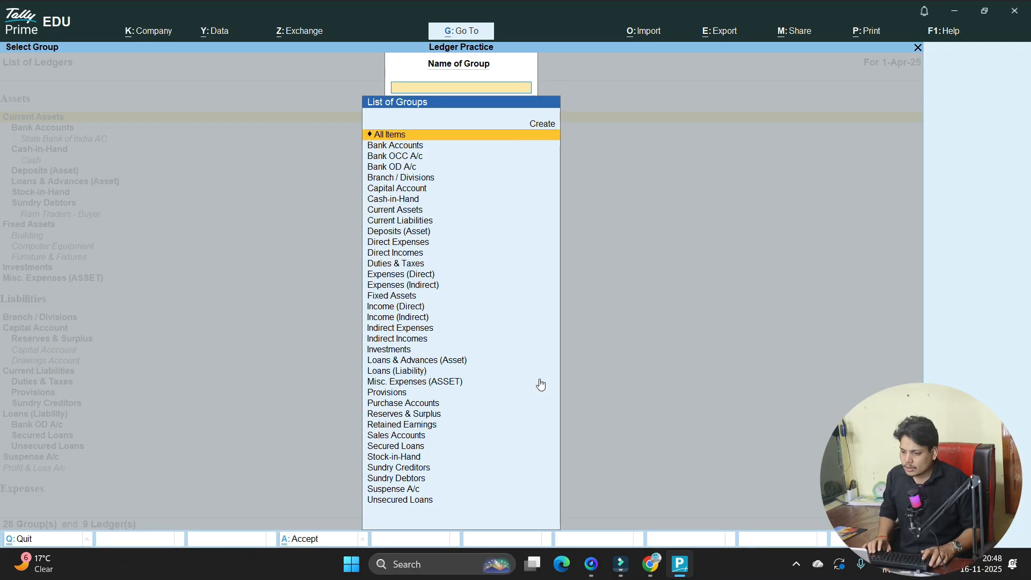
{"action": "key", "text": "Return"}
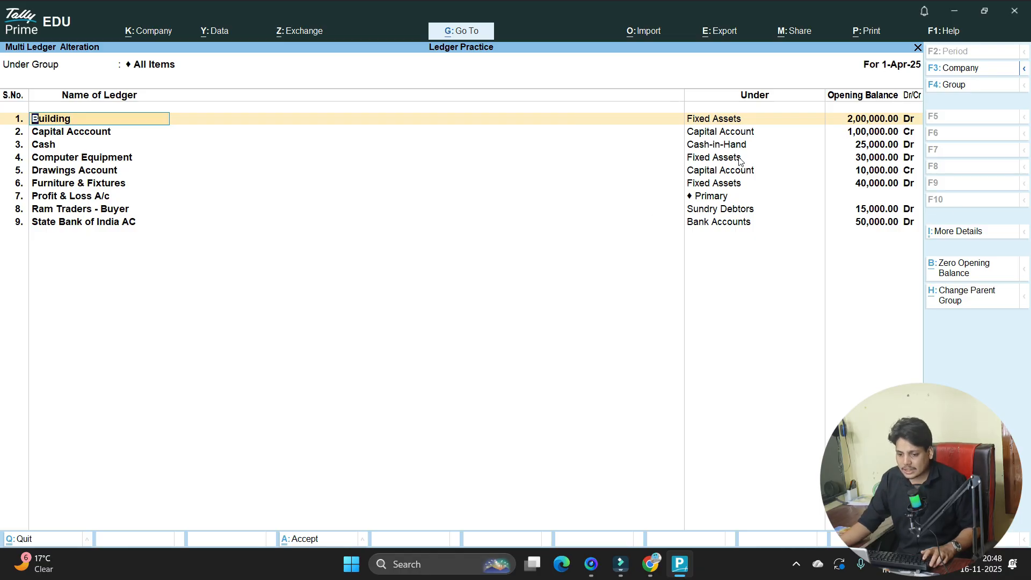
{"action": "key", "text": "BackSpace"}
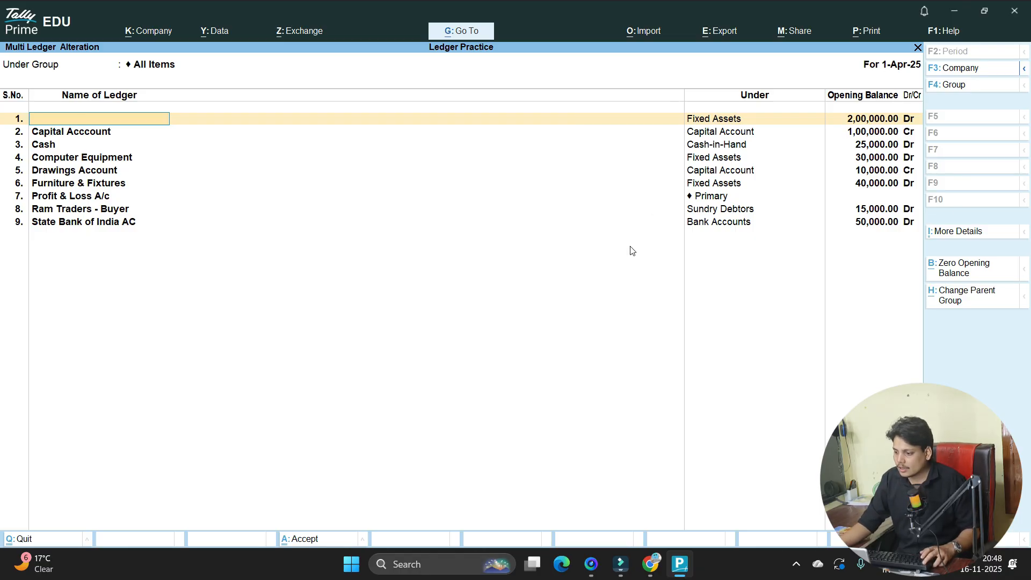
{"action": "key", "text": "Escape"}
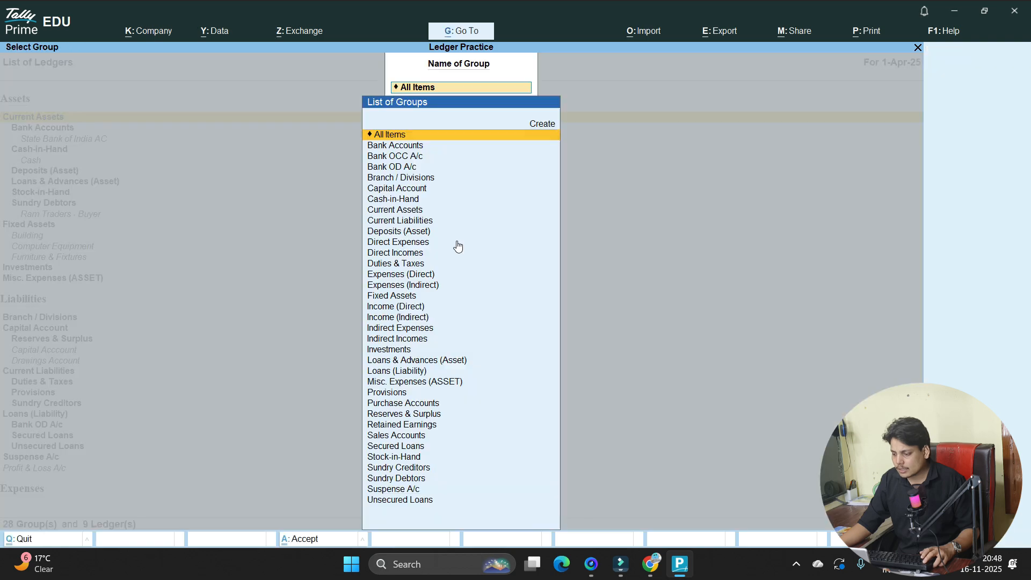
{"action": "key", "text": "BackSpace"}
{"action": "key", "text": "Escape"}
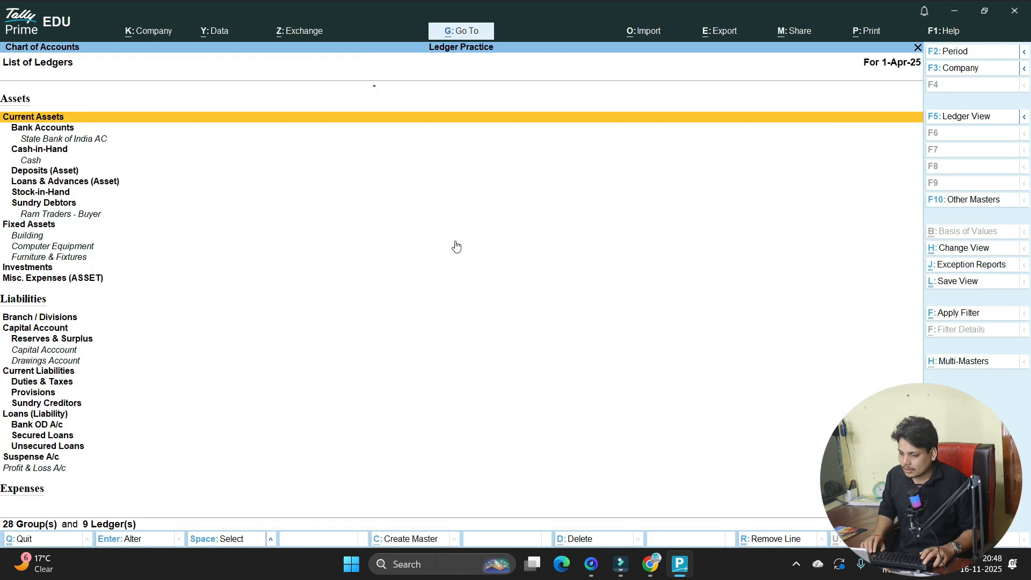
{"action": "key", "text": "Escape"}
{"action": "key", "text": "Escape"}
- Open the Balance Sheet and expand it with Alt+F5 to show each ledger's amounts
{"action": "key", "text": "Down"}
{"action": "key", "text": "Down"}
{"action": "key", "text": "Down"}
{"action": "key", "text": "Down"}
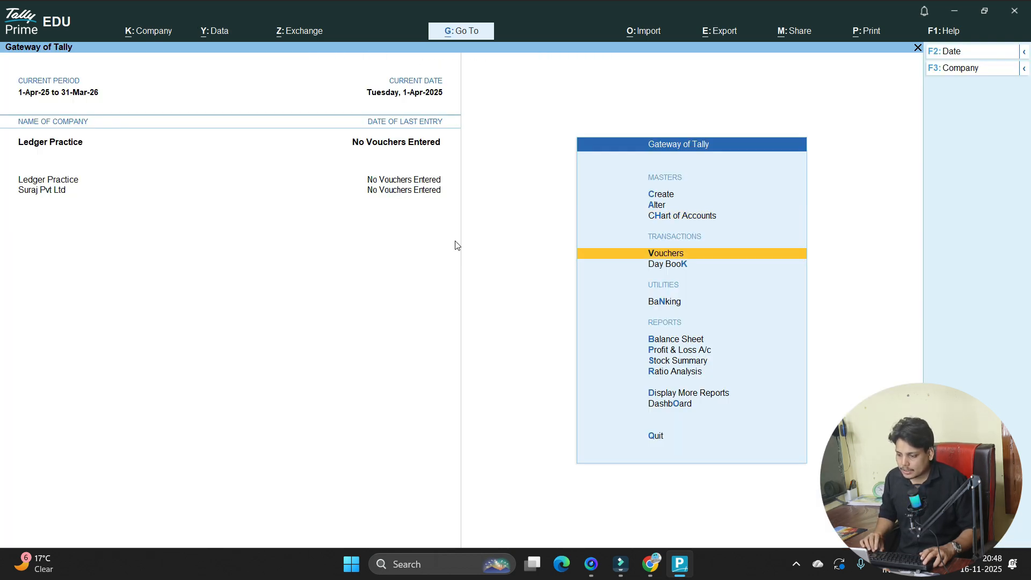
{"action": "key", "text": "Return"}
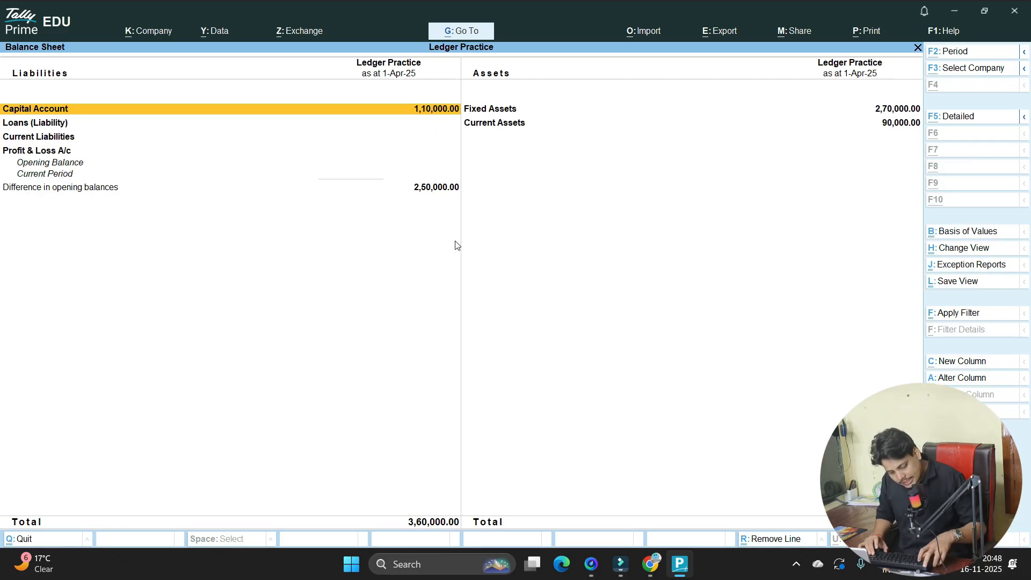
{"action": "key", "text": "alt+F5"}
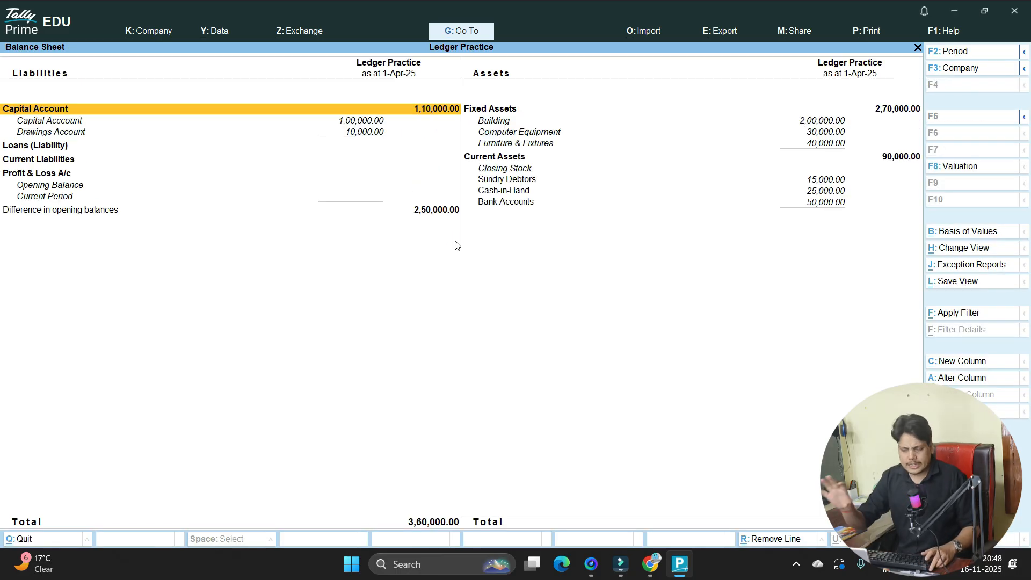